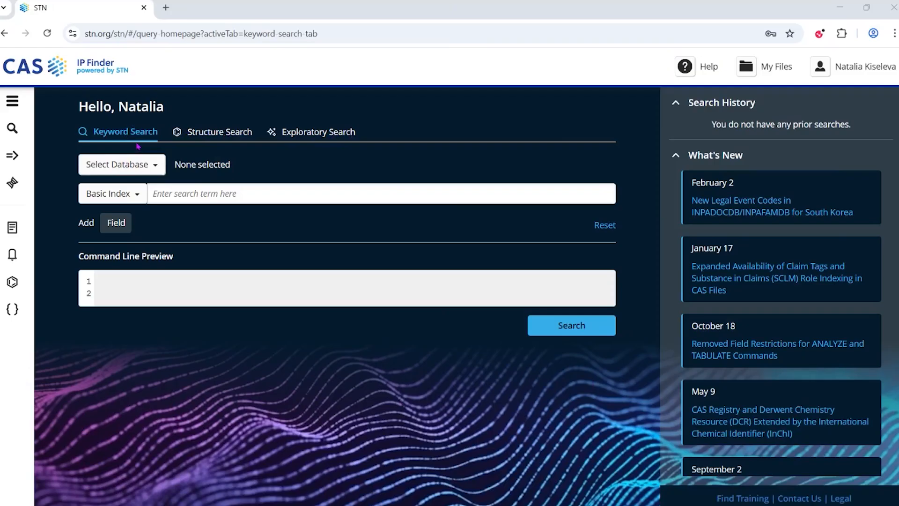
Step: Select the CAPLUS database and enter (ALLERG? OR ALLERGEN? OR HYPERSENSITIVITY OR ANAPHYLA?) as the Basic Index search term
click(156, 167)
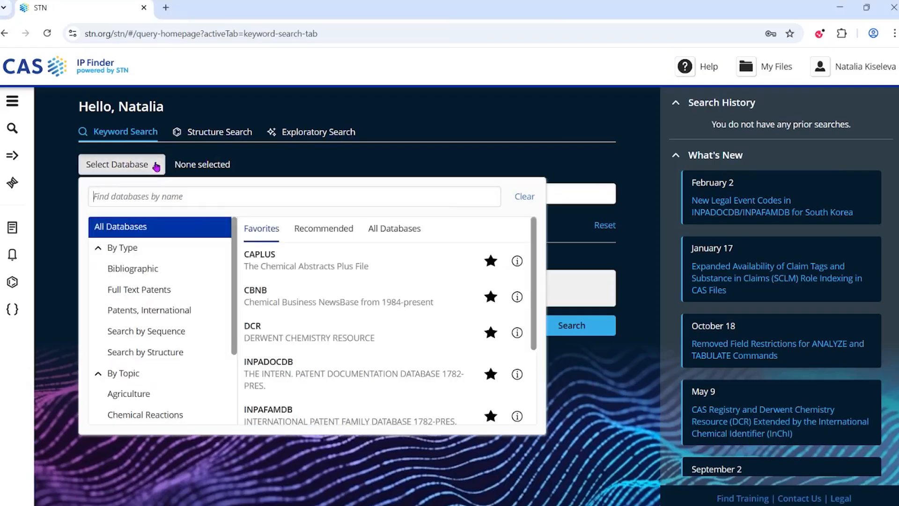
click(318, 259)
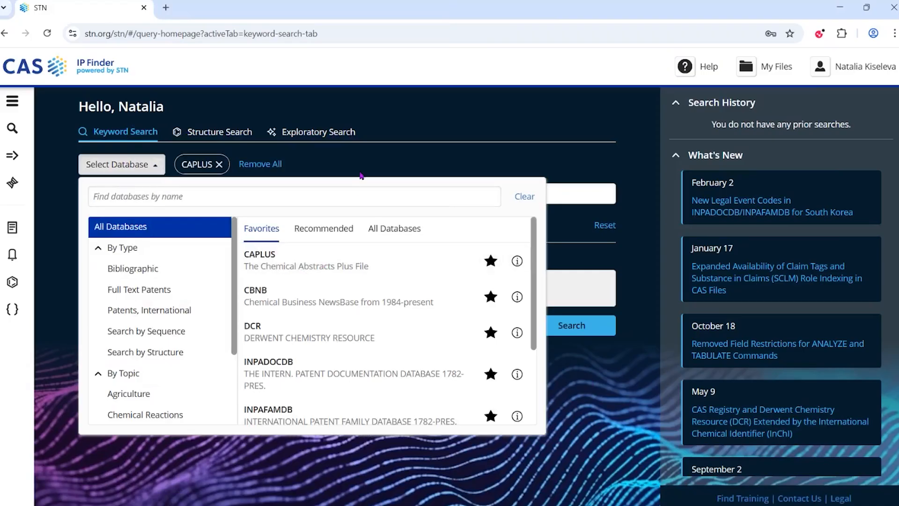
click(360, 174)
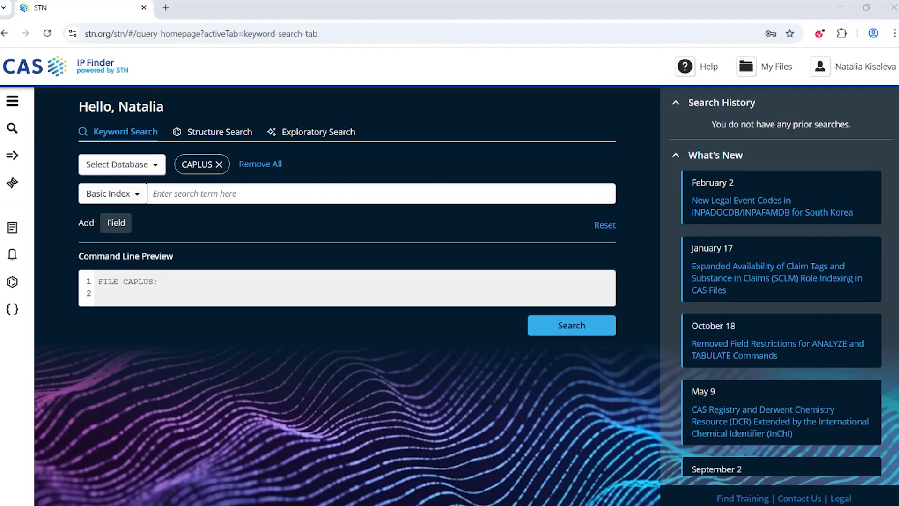
click(192, 188)
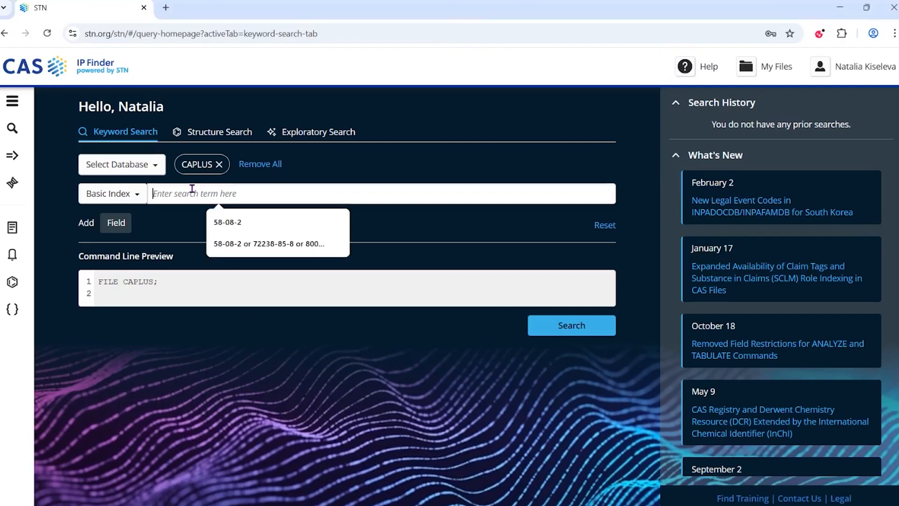
text((ALLERG? OR ALLERGEN? OR HYPERSENSITIVITY OR ANAPHYLA?))
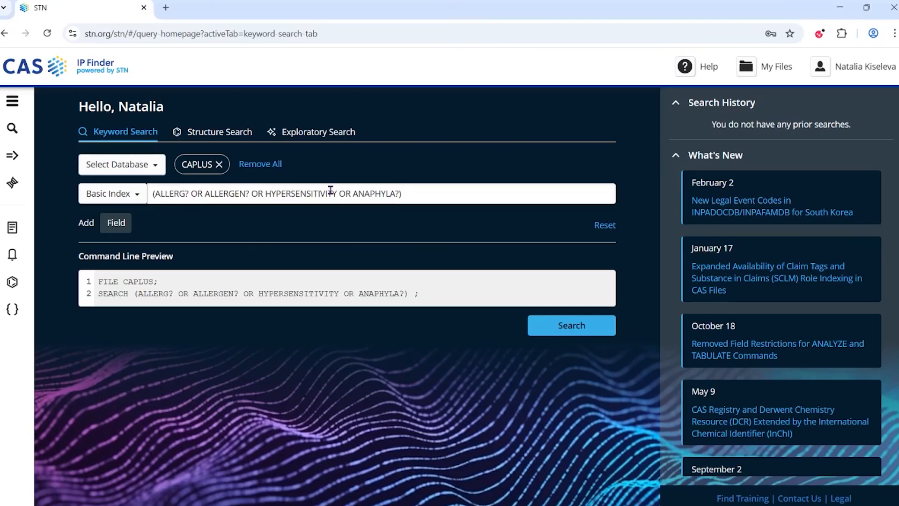
Step: Add a second search field combined with AND, keep it on Basic Index, and enter cetirizine
click(124, 228)
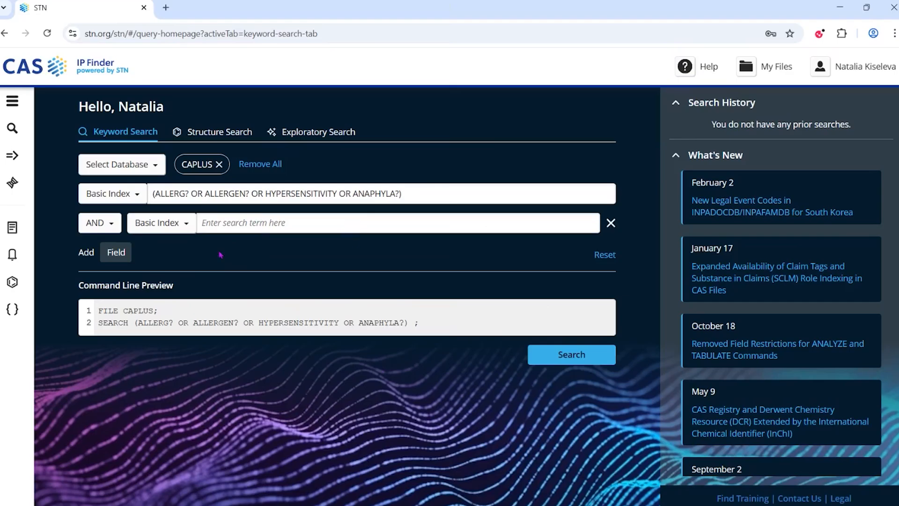
click(172, 225)
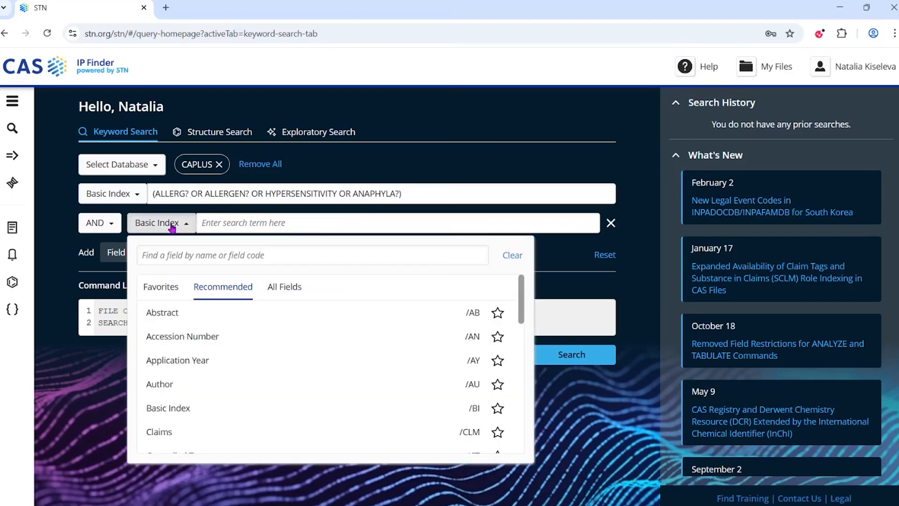
click(240, 221)
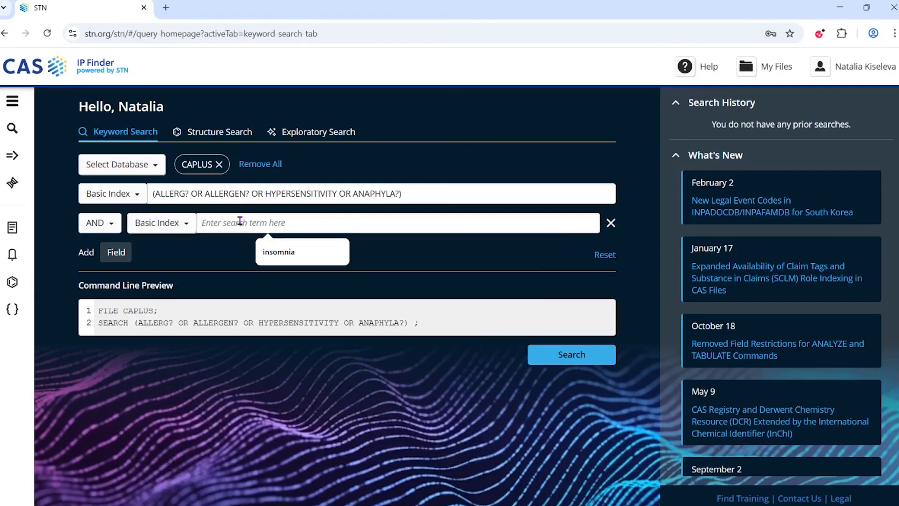
text(cetirizine)
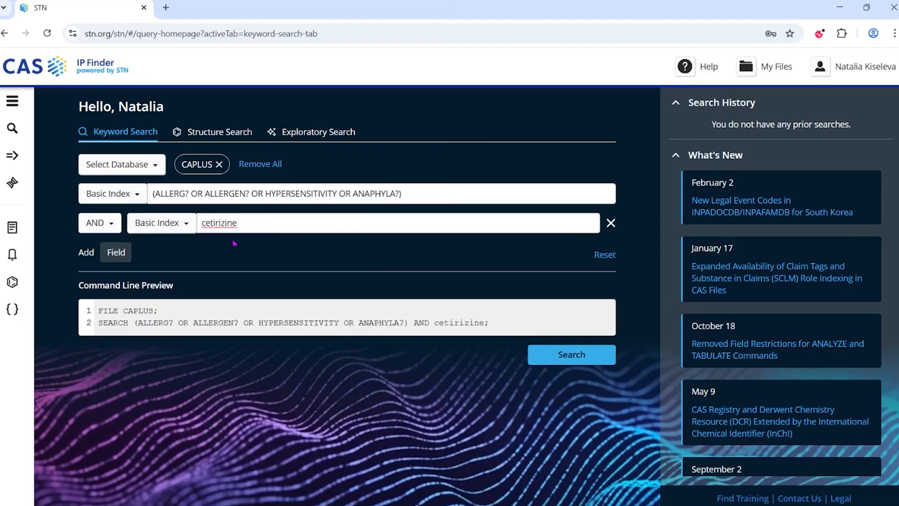
Step: Add a third search field, group it with the cetirizine field, and combine the two with OR
click(115, 253)
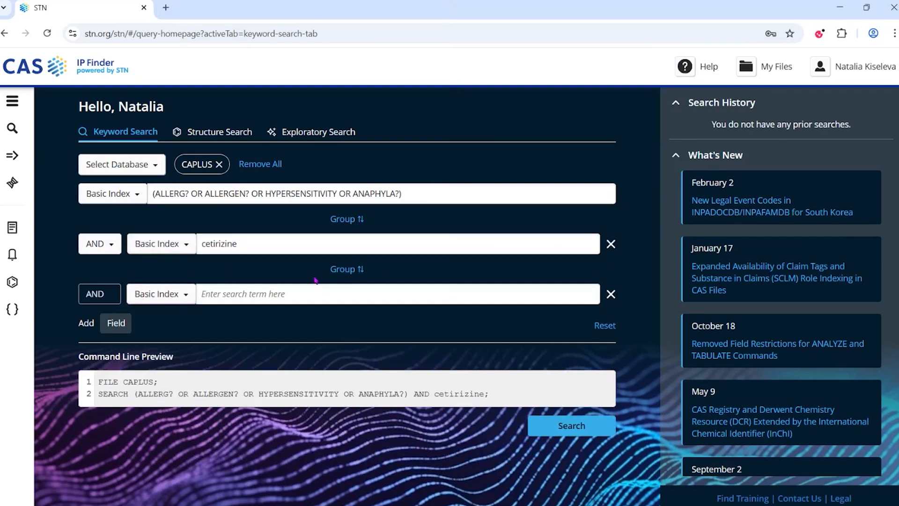
click(344, 271)
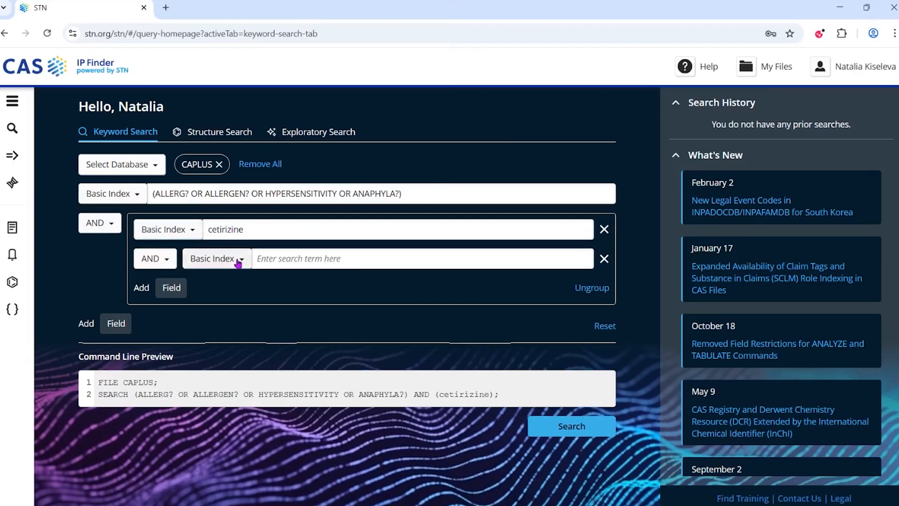
click(168, 260)
click(163, 301)
Step: Set the new grouped field to Index Term and enter the CAS registry number 83881-51-0
click(220, 260)
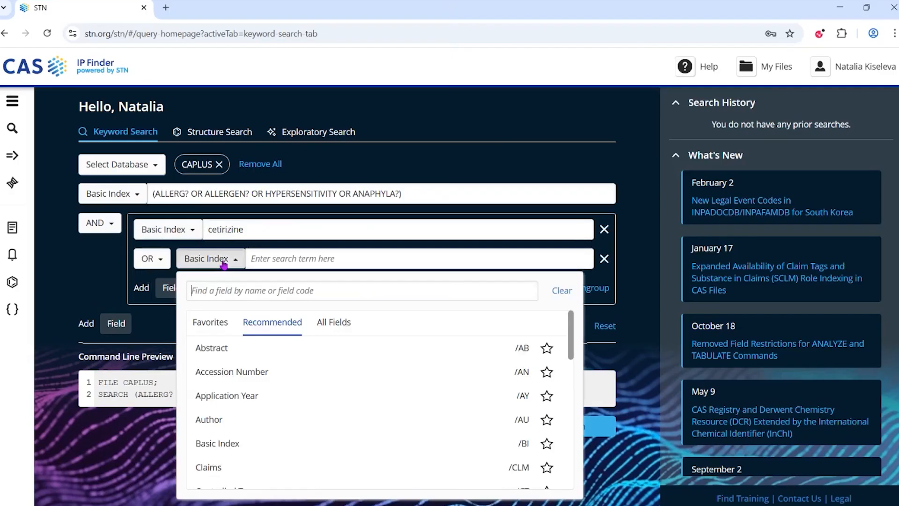
text(index)
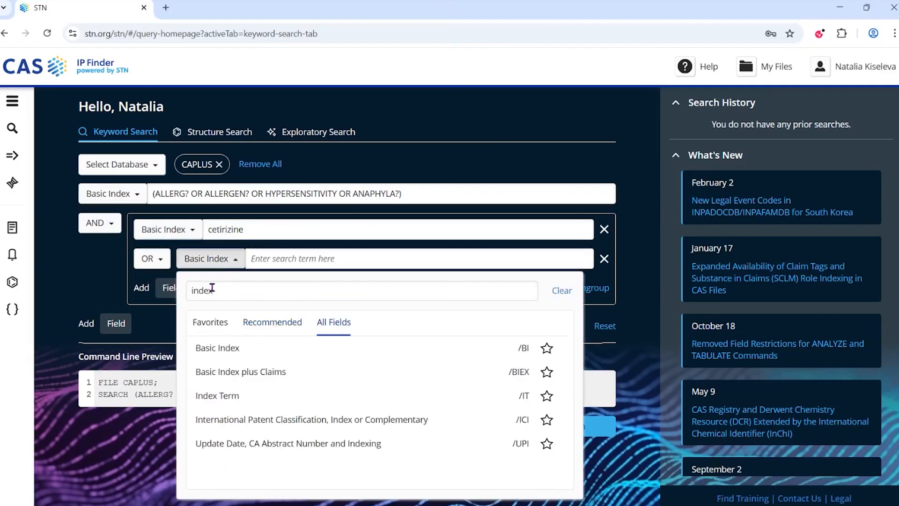
click(225, 397)
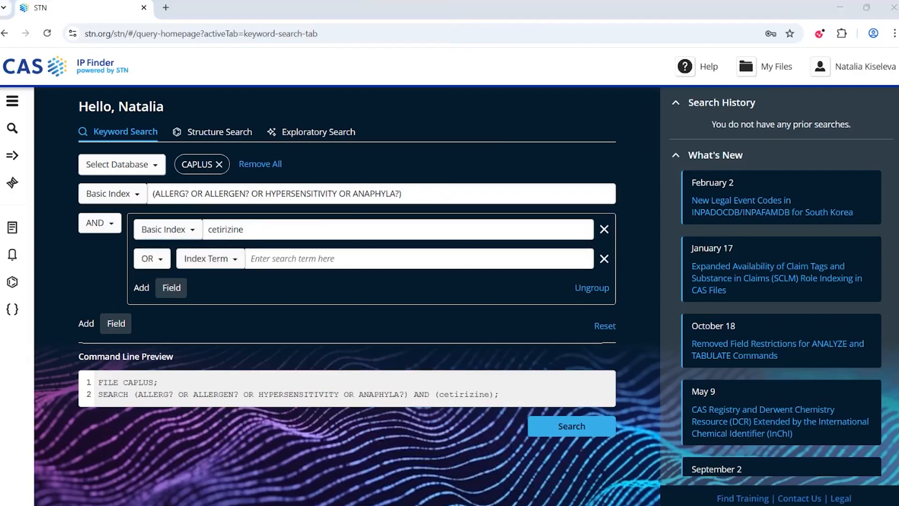
click(263, 258)
text(83881-51-0)
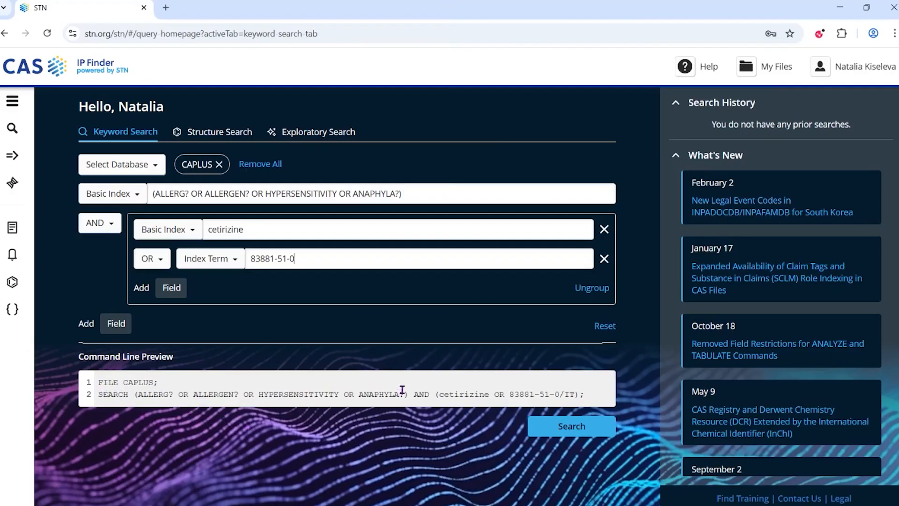
Step: Run the search and sort the search history in descending order
click(564, 428)
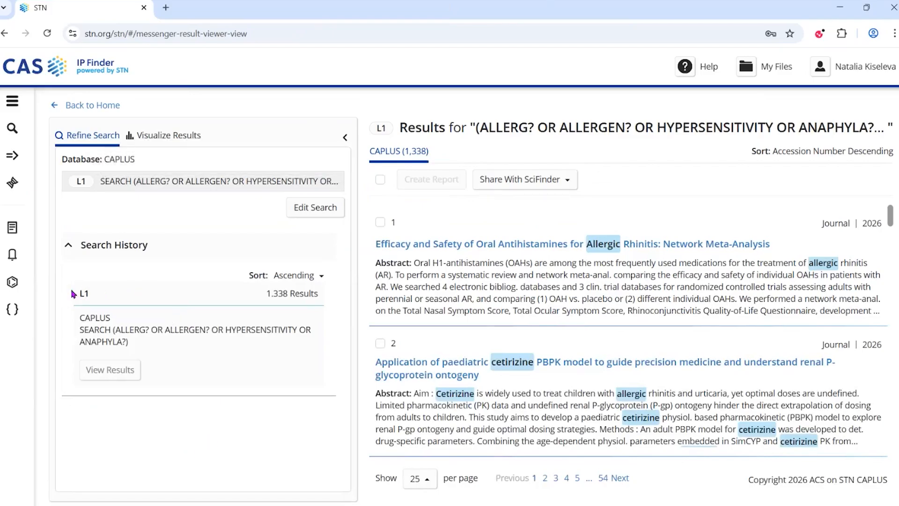
click(294, 279)
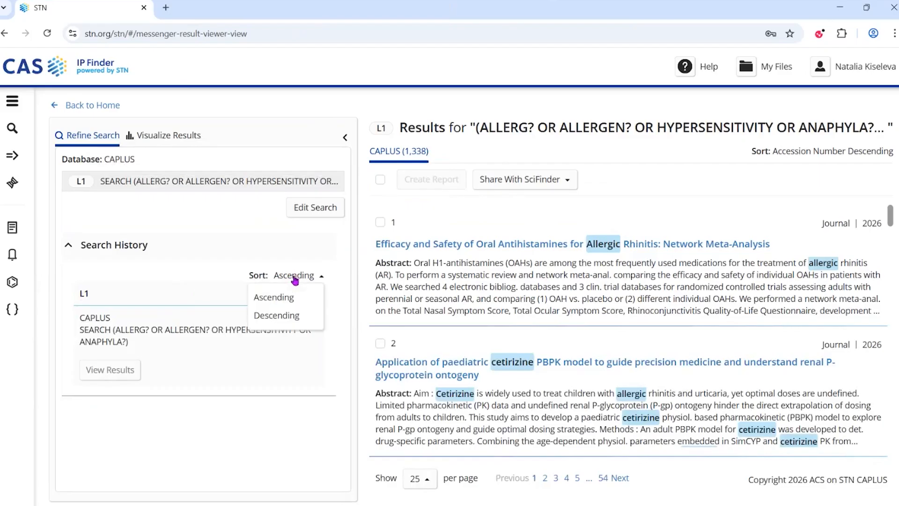
click(296, 318)
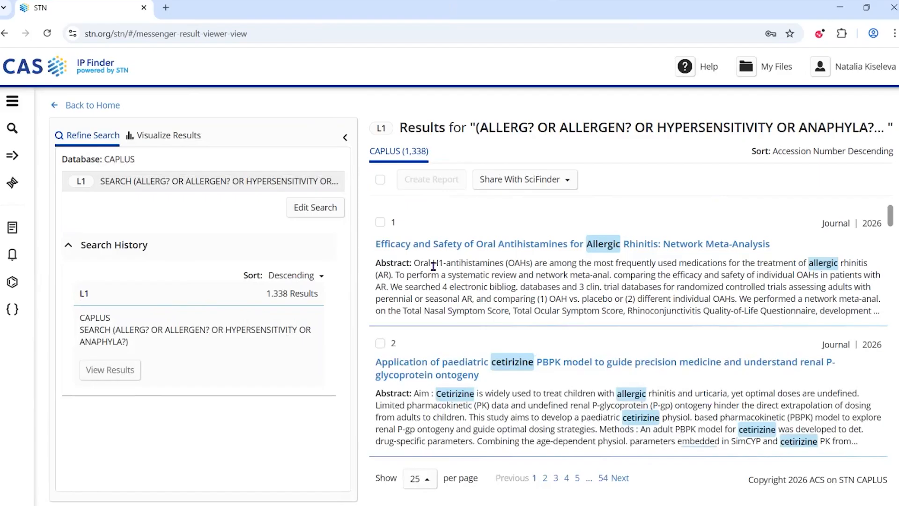
Step: Collapse the search refinement area and open the patent record on the drug-impregnated contact lens for allergic conjunctivitis in expanded view
click(343, 139)
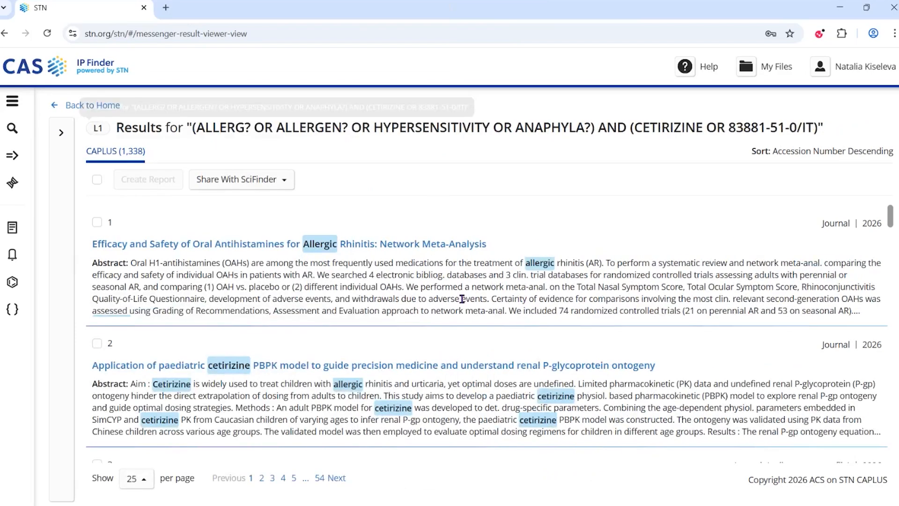
scroll(489, 293, down, 3)
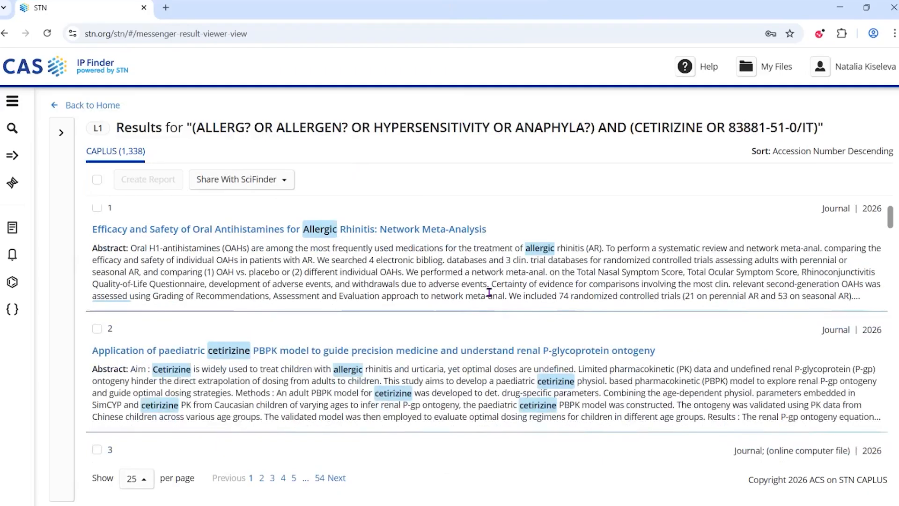
scroll(489, 293, down, 3)
scroll(264, 251, up, 3)
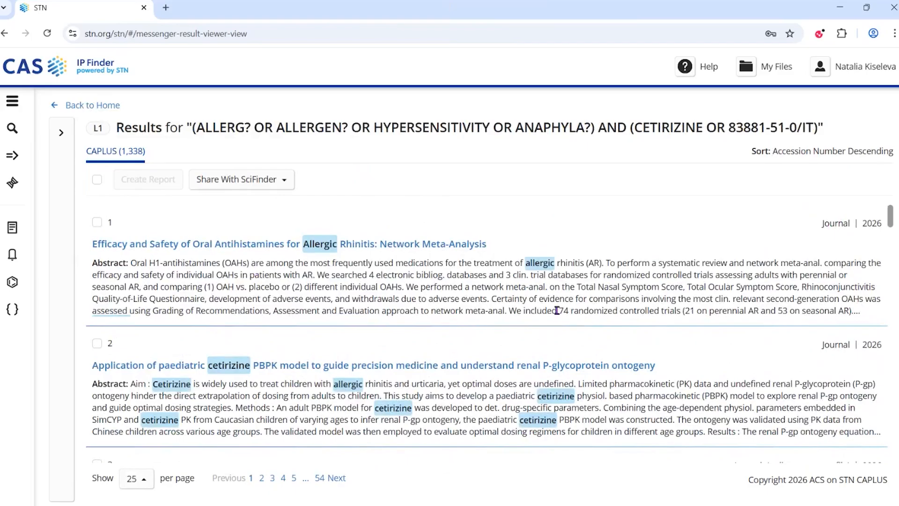
scroll(584, 316, down, 4)
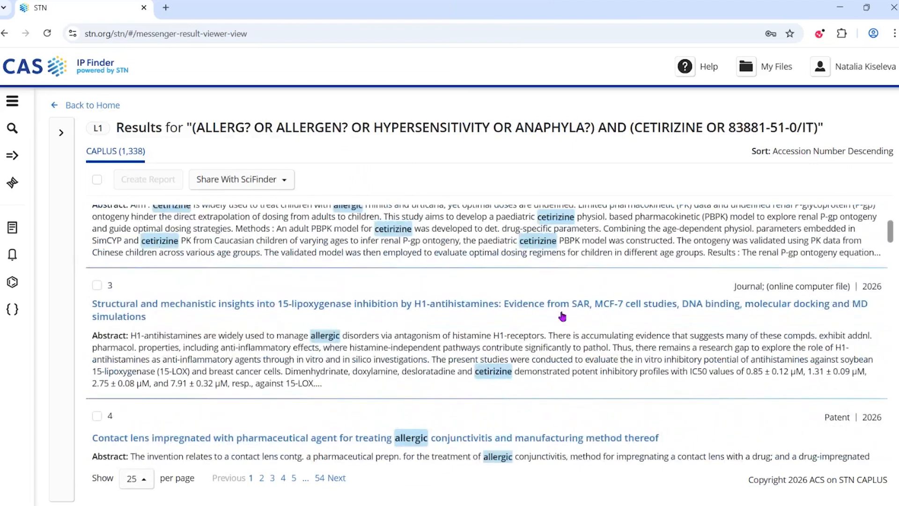
scroll(548, 318, down, 1)
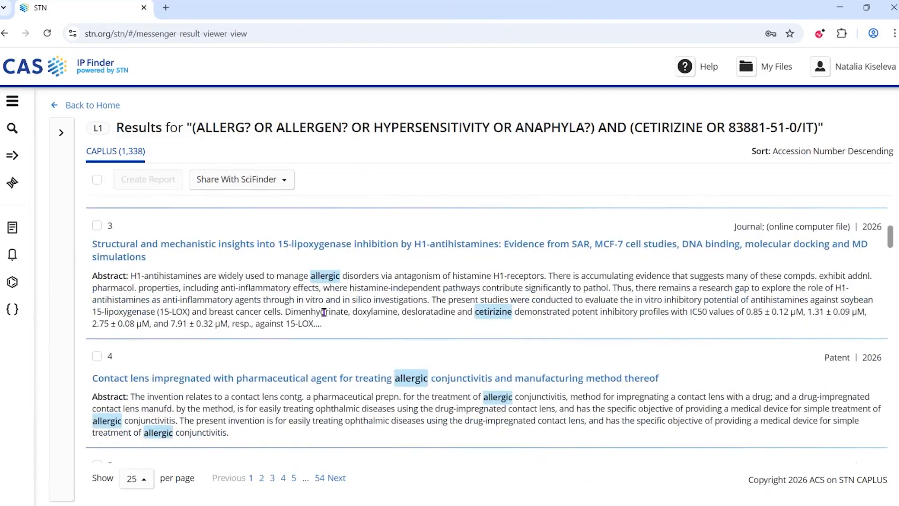
click(298, 381)
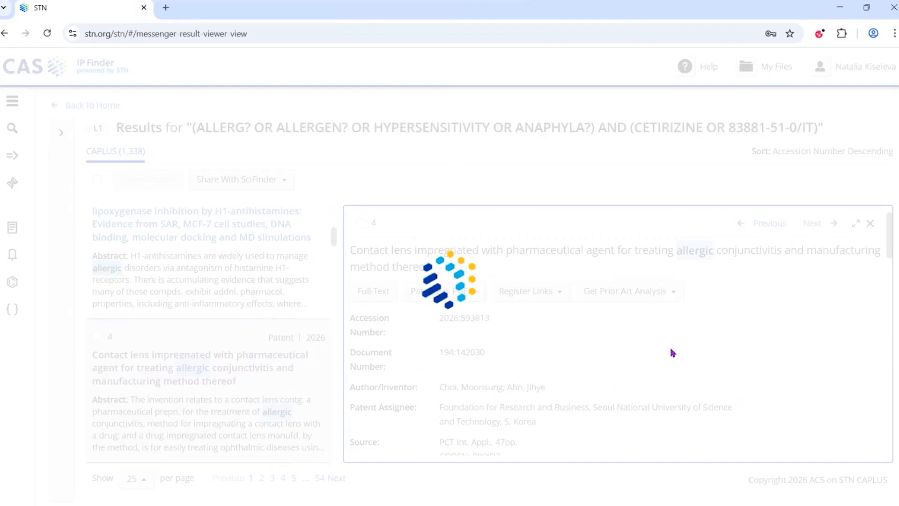
click(855, 226)
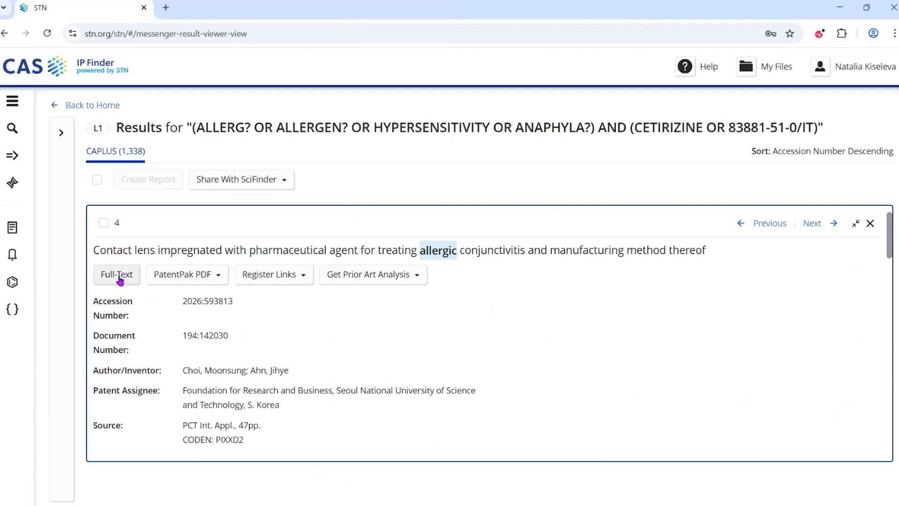
Step: Check the Register Links and PatentPak PDF options offered for the contact lens patent
click(274, 279)
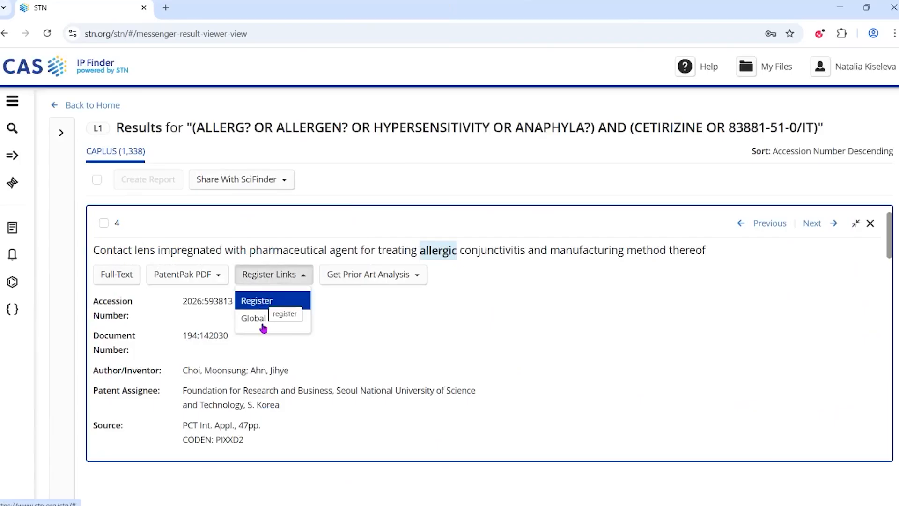
click(341, 317)
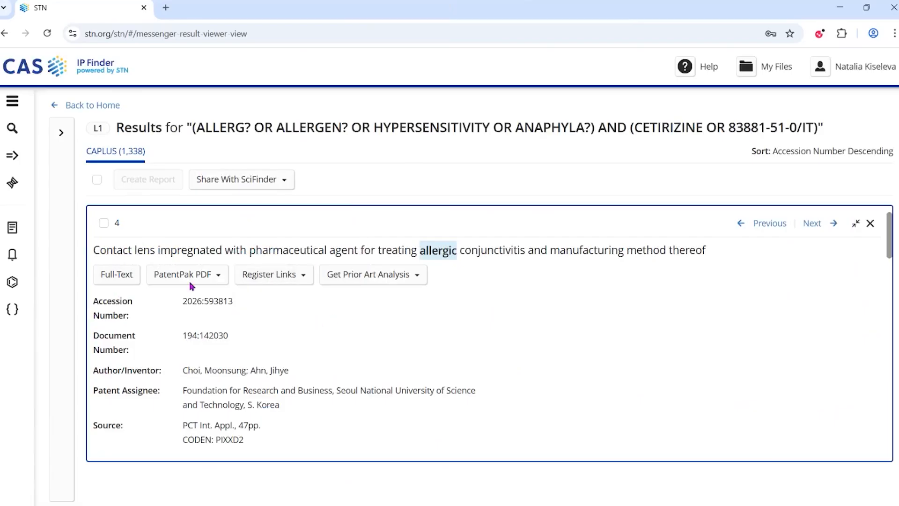
click(191, 276)
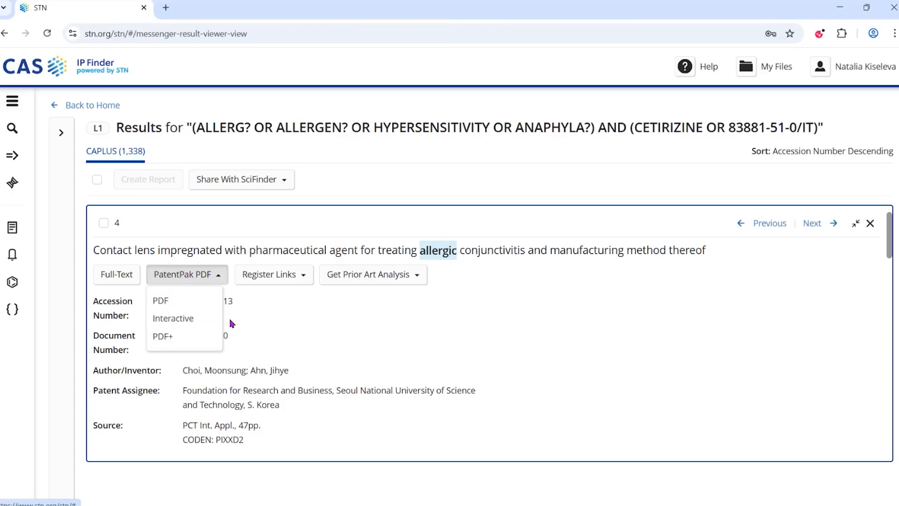
click(326, 338)
Step: Read through the patent record's abstract, patent and priority information, classification codes and PatentPak details down to its end
scroll(326, 338, down, 3)
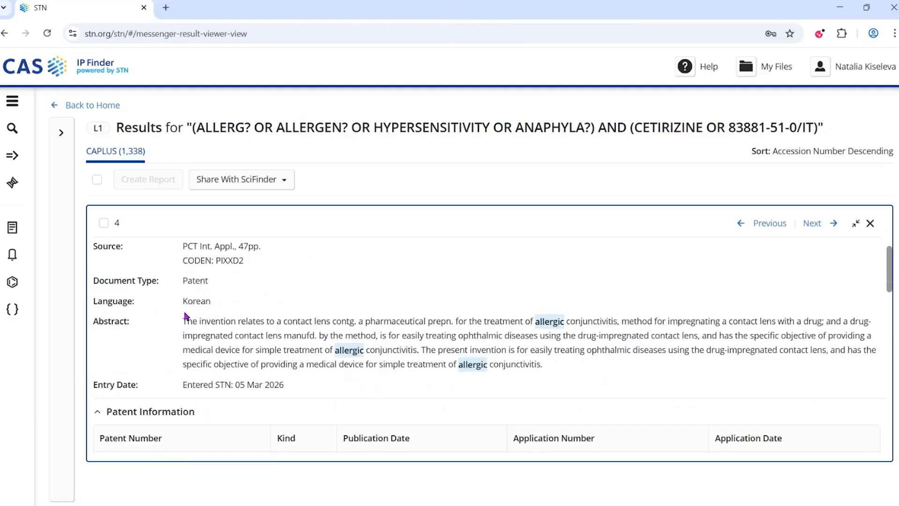
drag(182, 323, 538, 361)
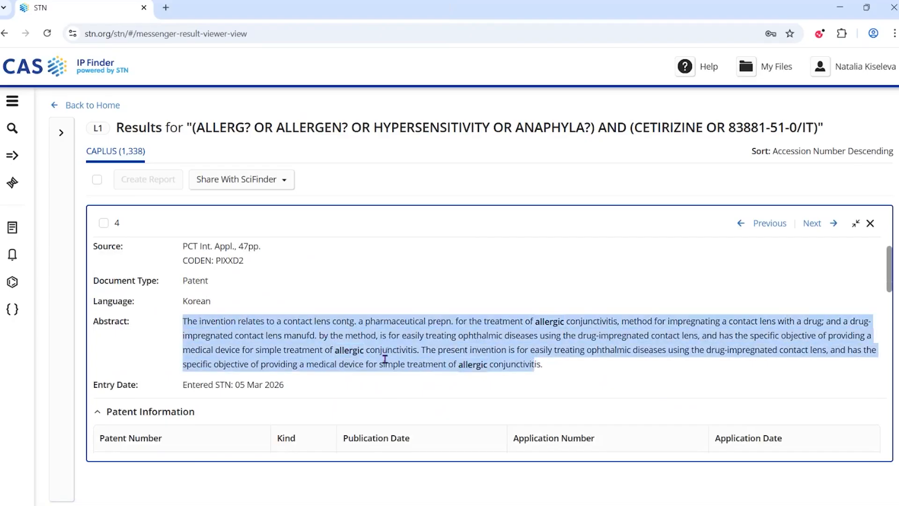
scroll(385, 358, down, 2)
scroll(385, 359, down, 1)
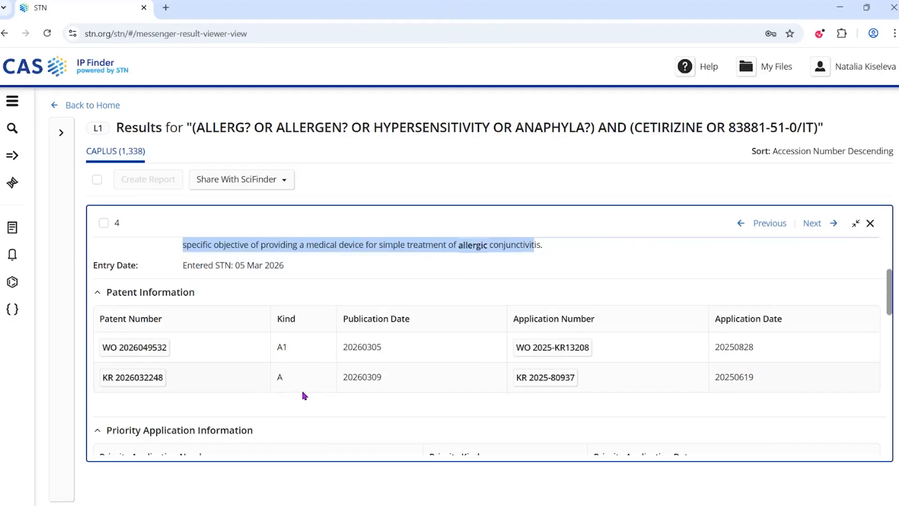
scroll(384, 409, down, 3)
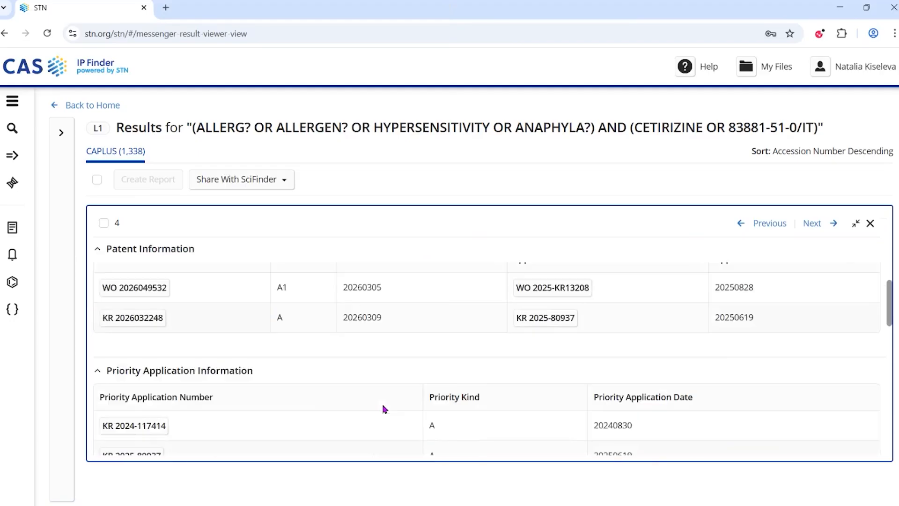
scroll(383, 410, down, 1)
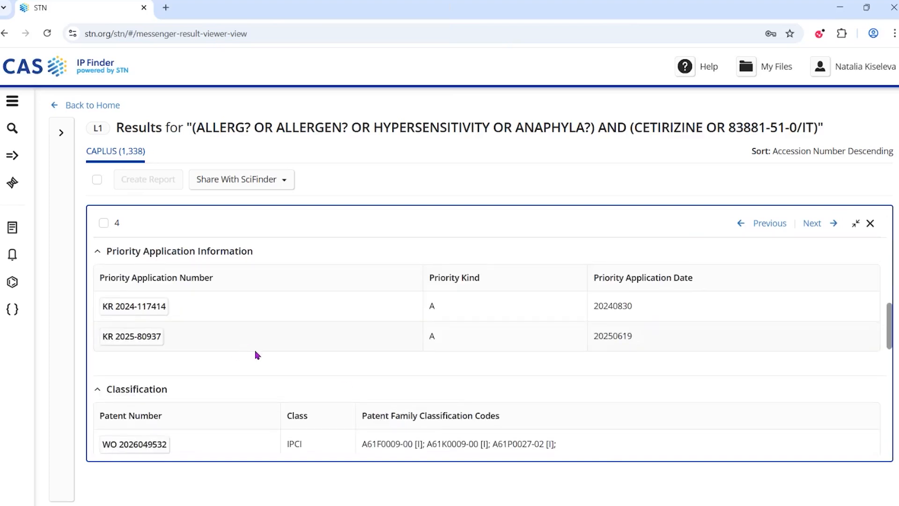
scroll(220, 361, down, 1)
scroll(328, 337, down, 2)
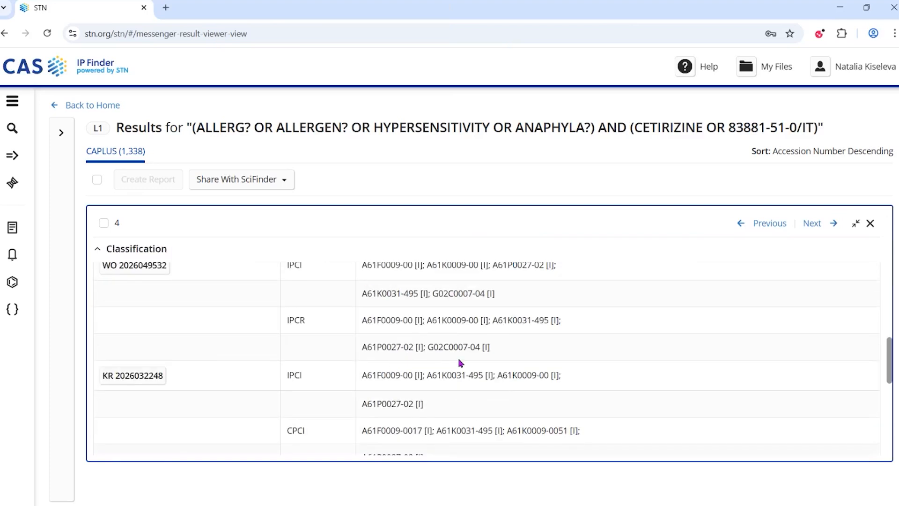
scroll(460, 364, down, 2)
scroll(460, 363, down, 3)
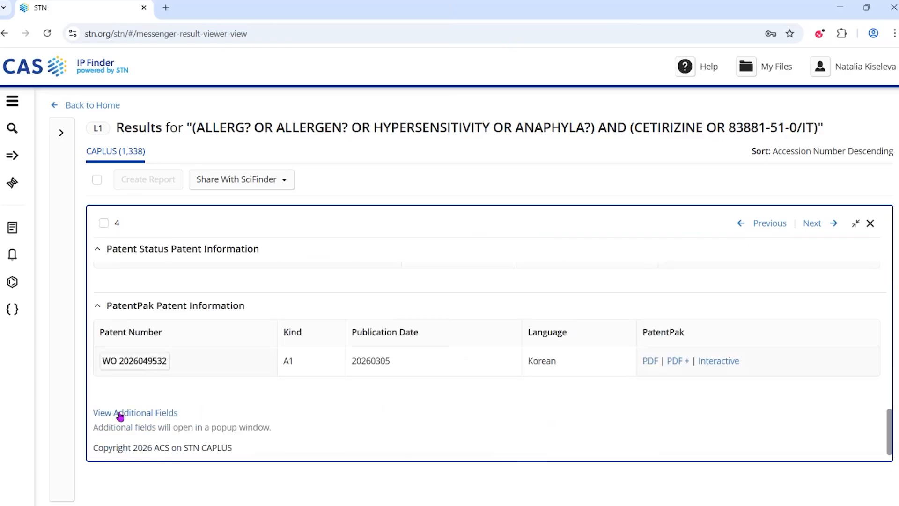
Step: View the contact lens patent's additional fields, read through its index terms and CAS Registry Numbers, and close the record
click(127, 414)
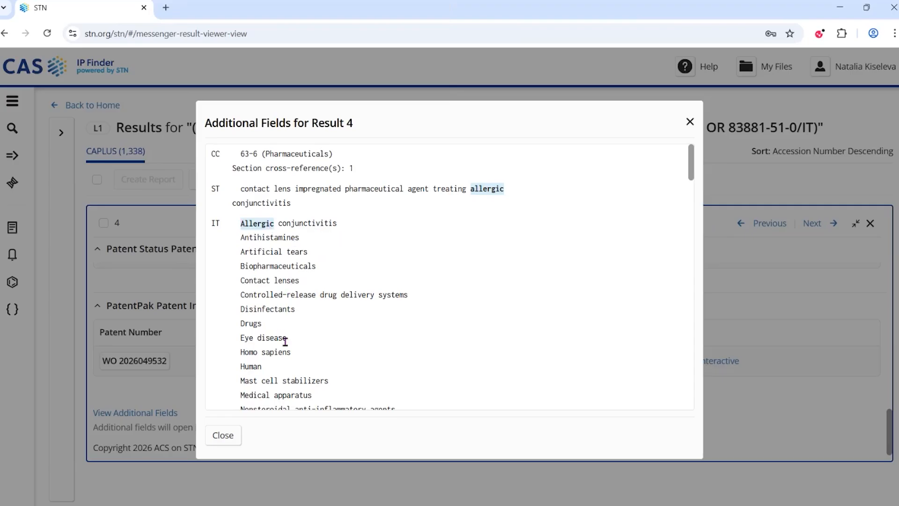
scroll(283, 338, down, 1)
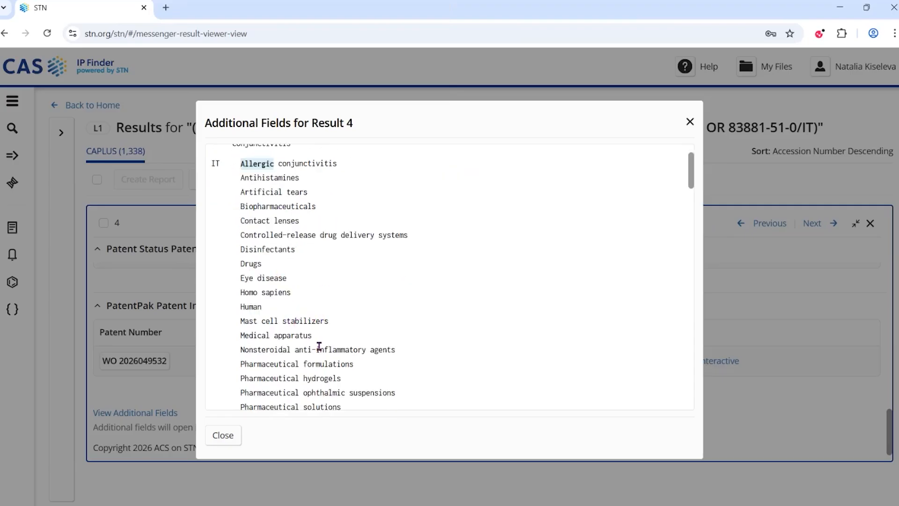
scroll(331, 344, down, 1)
scroll(331, 344, down, 7)
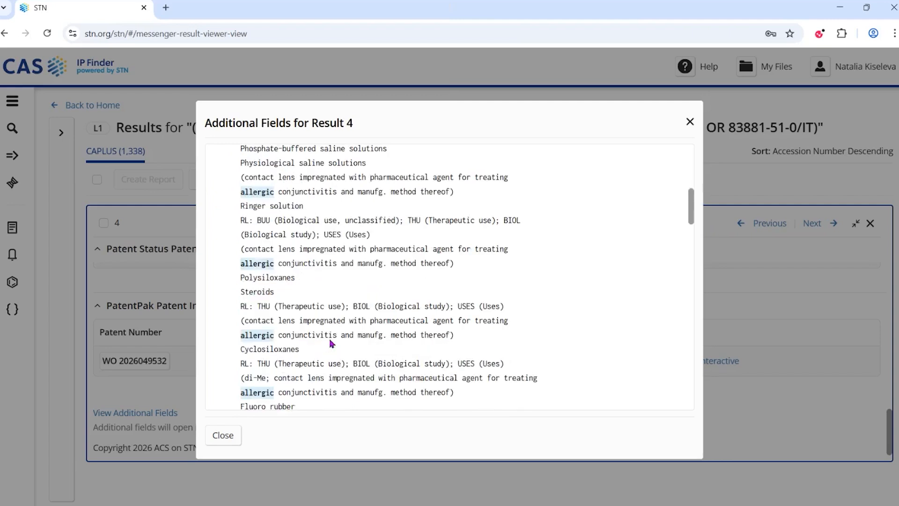
scroll(331, 340, down, 6)
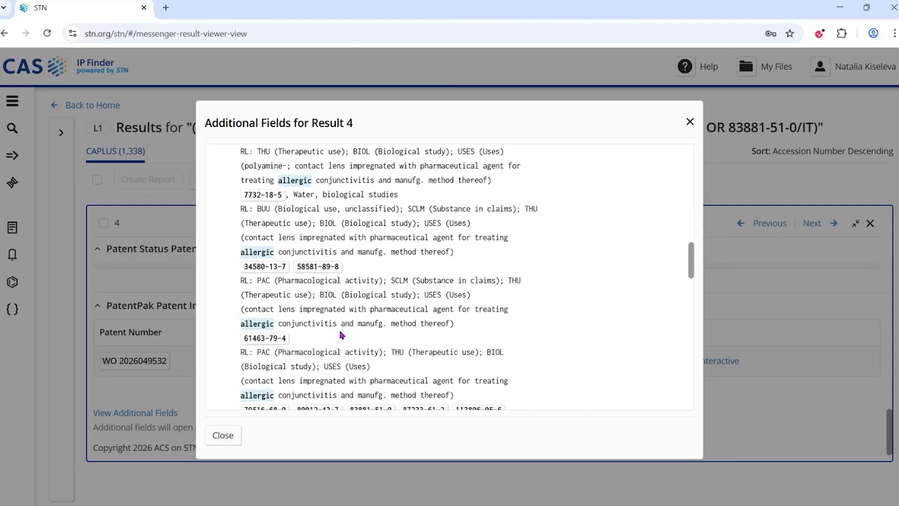
scroll(396, 312, down, 1)
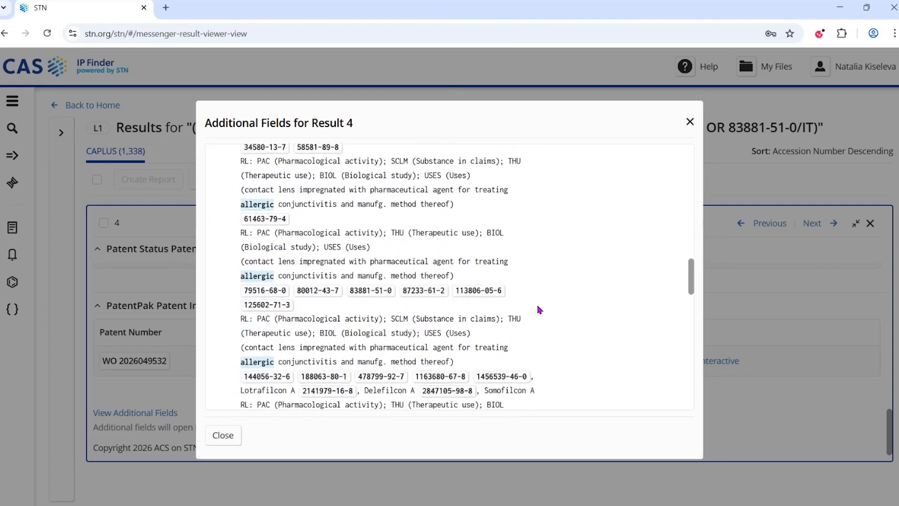
scroll(539, 309, down, 1)
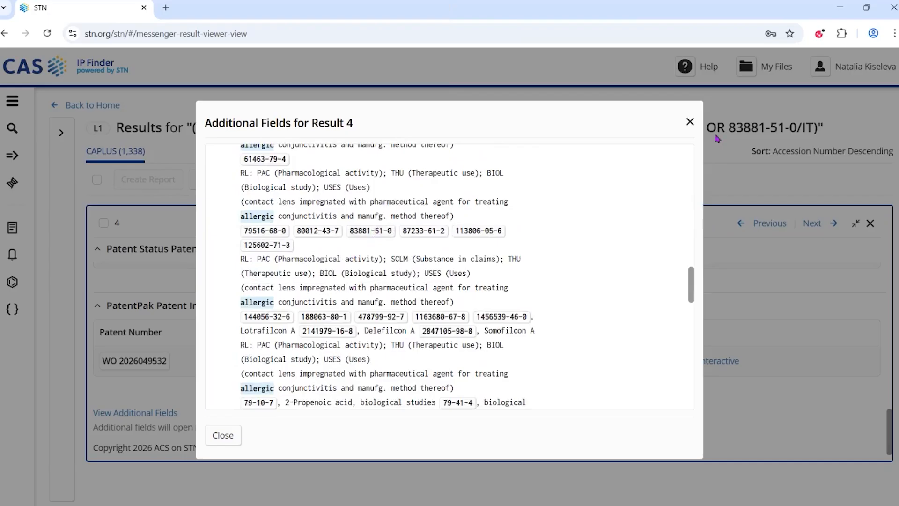
click(691, 122)
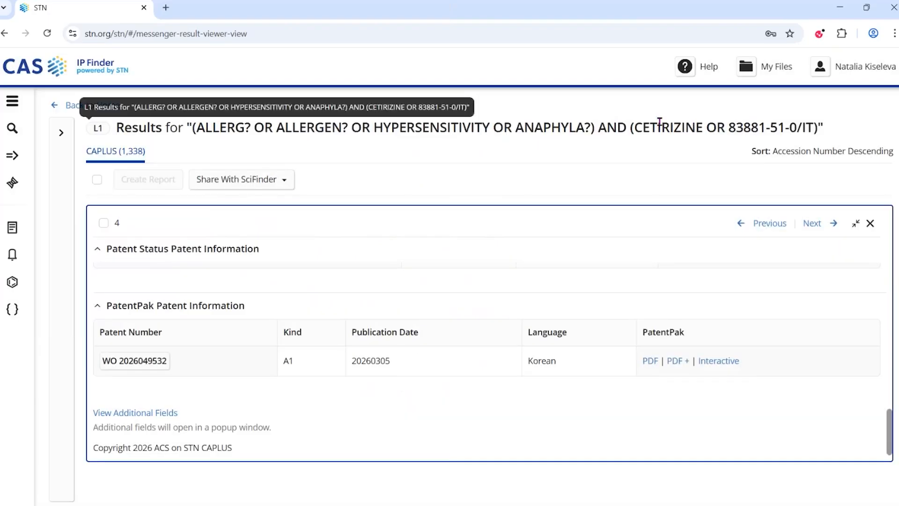
click(870, 224)
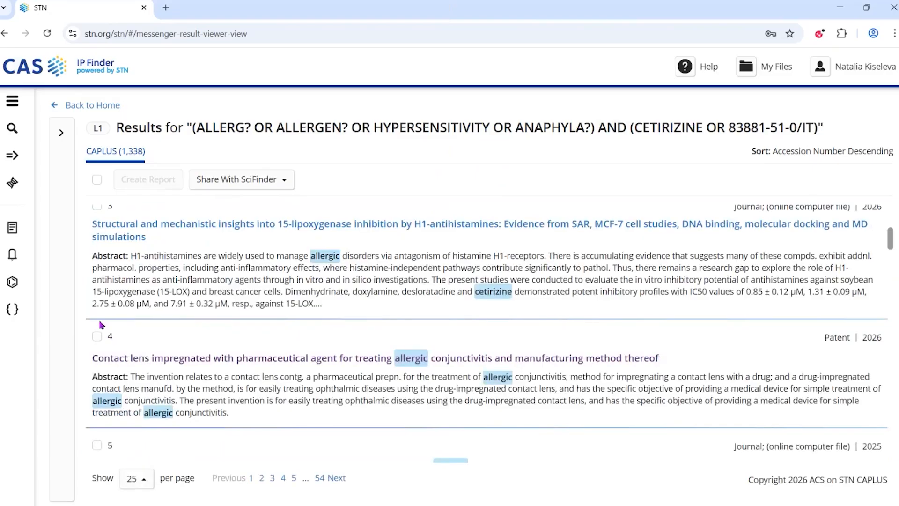
Step: Expand the refinement area and add the suggested Top Controlled Terms chart for the L1 results
click(61, 136)
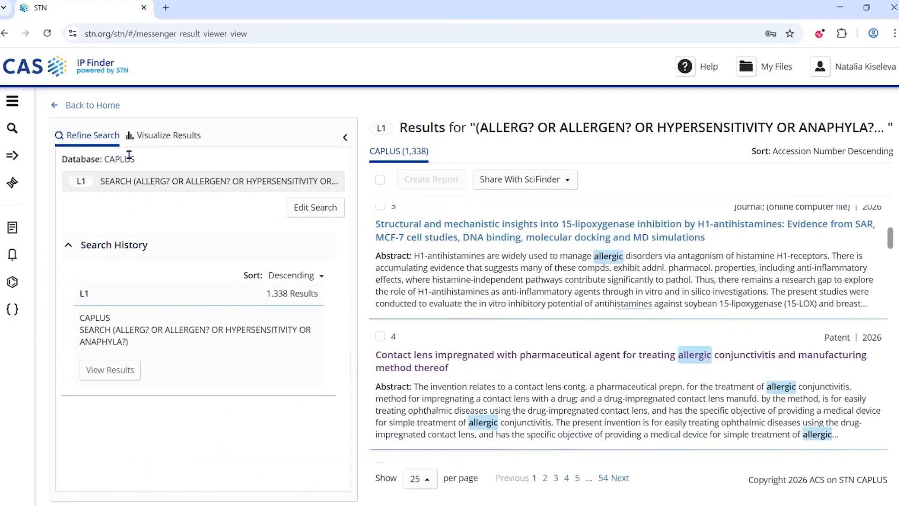
click(164, 133)
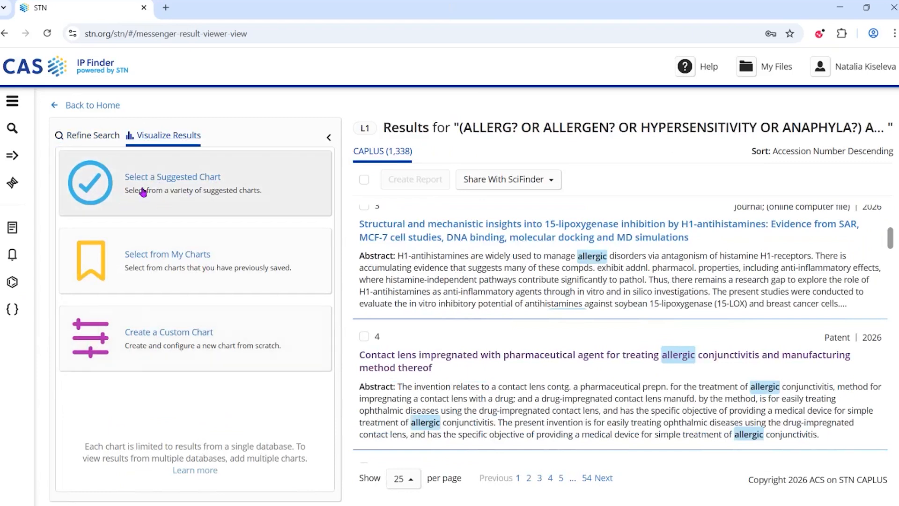
click(131, 200)
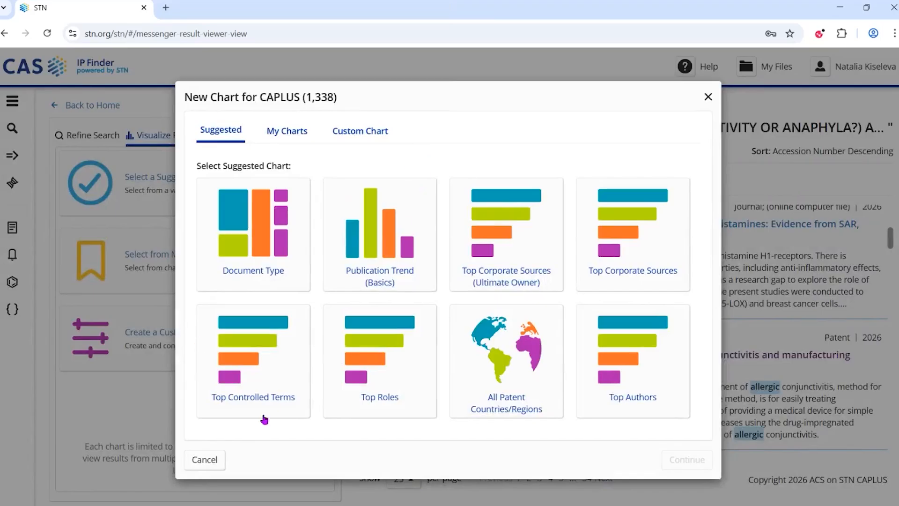
click(255, 374)
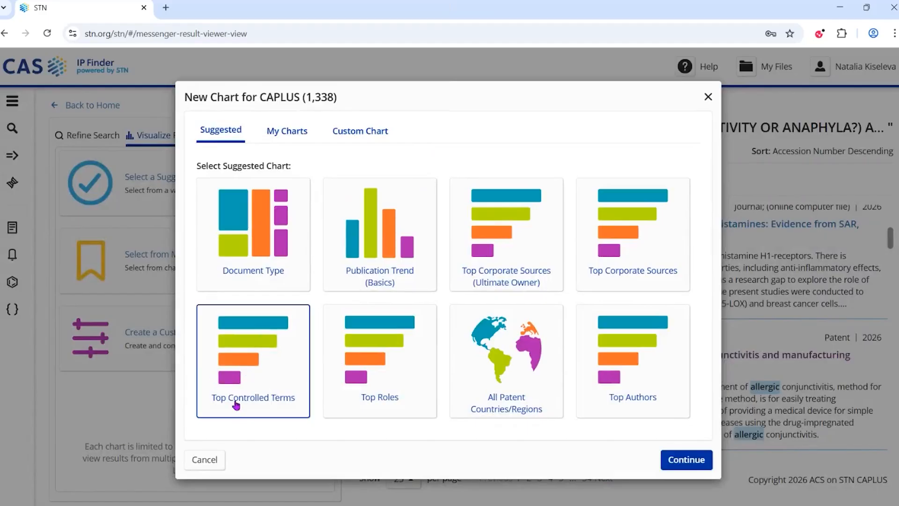
click(688, 461)
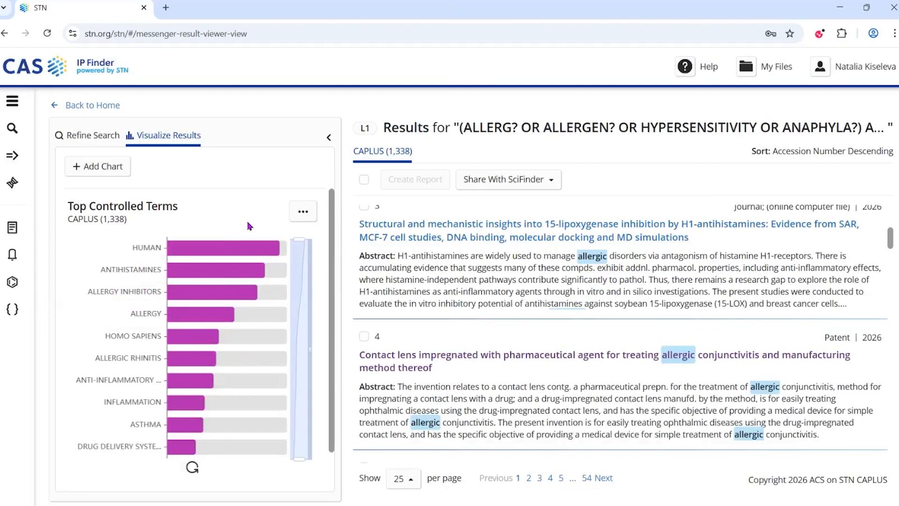
Step: Select the ALLERGIC RHINITIS and ASTHMA bars in the Top Controlled Terms chart
mouse_move(199, 250)
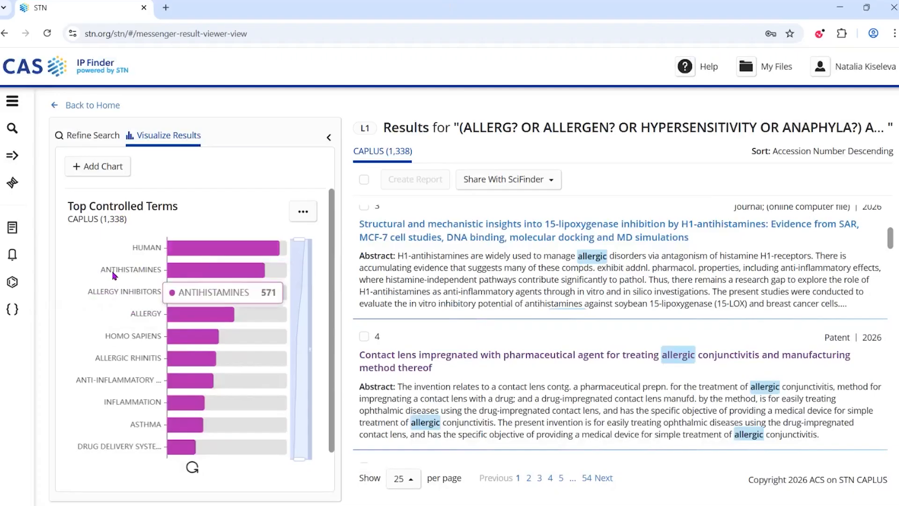
mouse_move(178, 278)
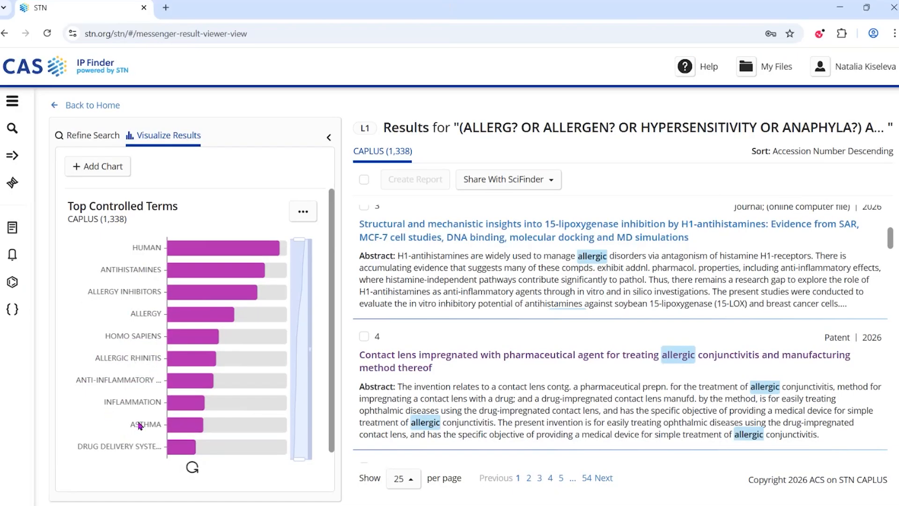
mouse_move(186, 367)
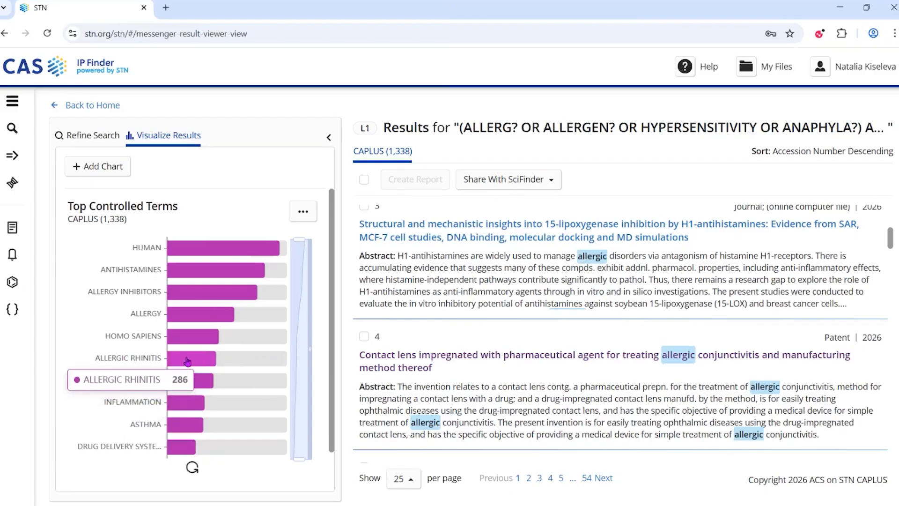
click(188, 362)
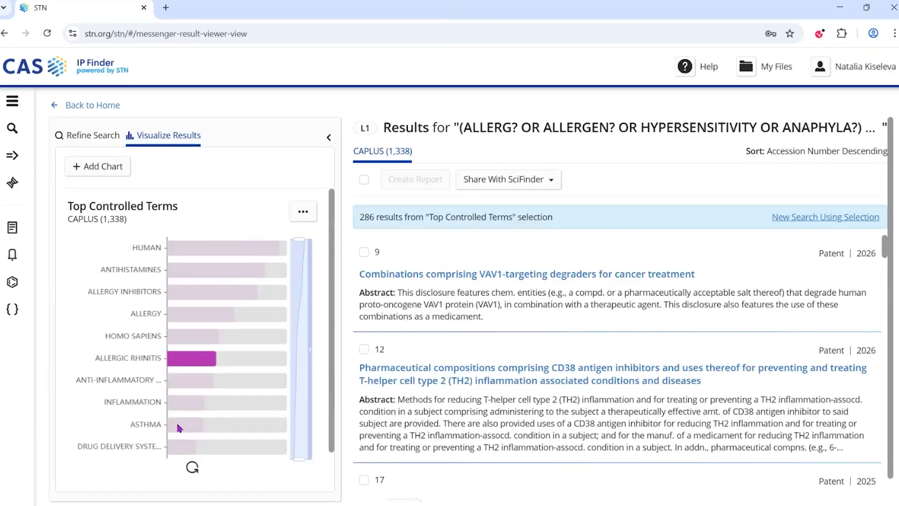
click(179, 427)
mouse_move(204, 364)
Step: Run a new CAPLUS search using the chart selection, combining L1 with the two controlled terms, and browse its results
click(796, 218)
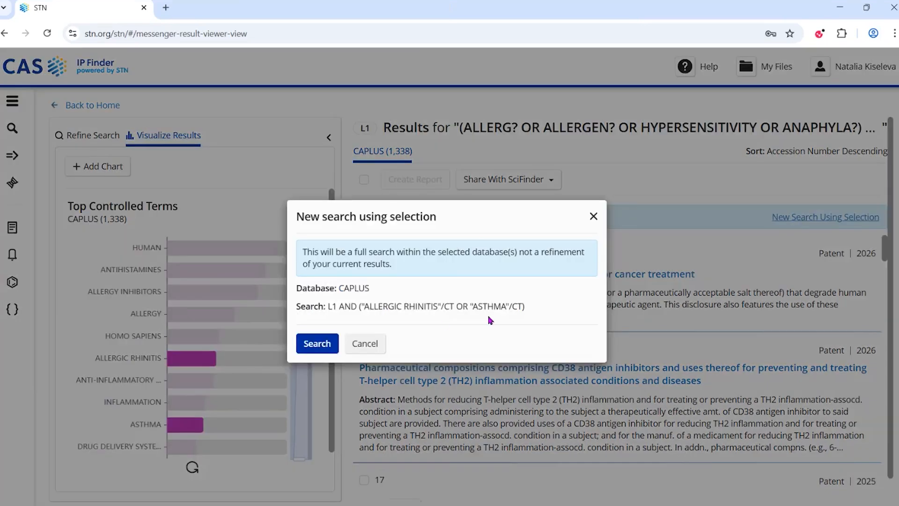
drag(362, 305, 451, 304)
click(467, 306)
click(310, 346)
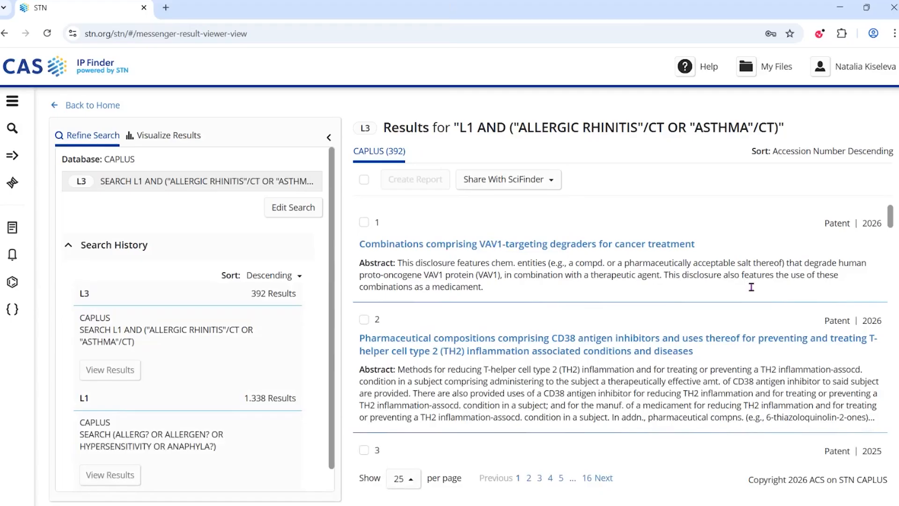
scroll(737, 373, down, 3)
scroll(639, 336, down, 2)
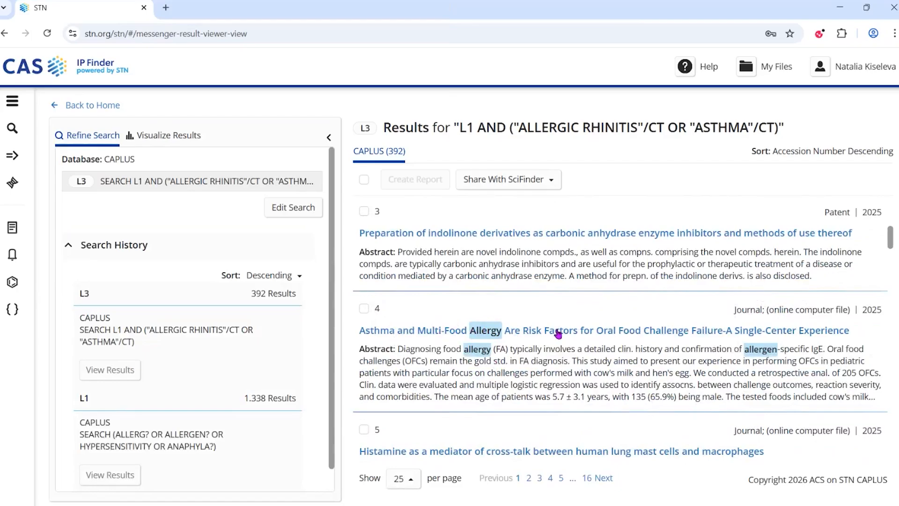
scroll(543, 346, down, 2)
scroll(553, 337, down, 6)
scroll(554, 337, up, 10)
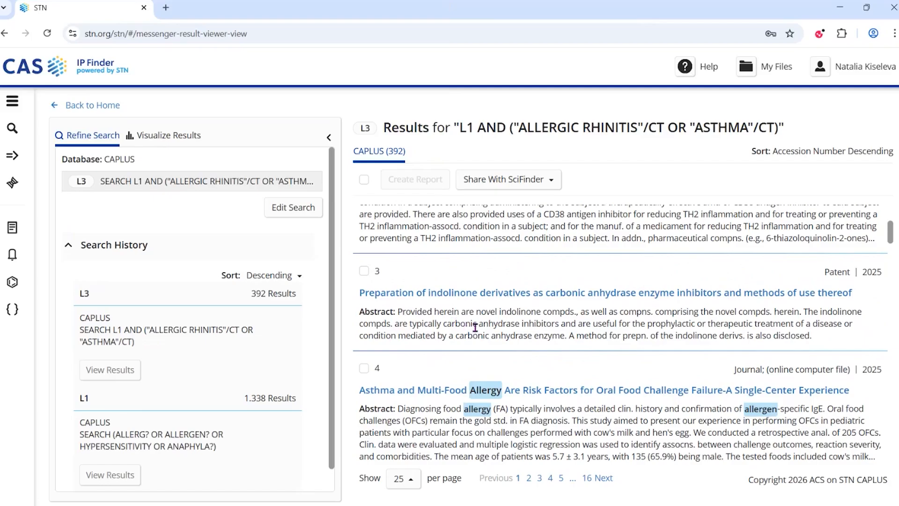
Step: Add the suggested Publication Trend (Basics) chart for the L3 results and extend its year range back to 2006
click(158, 137)
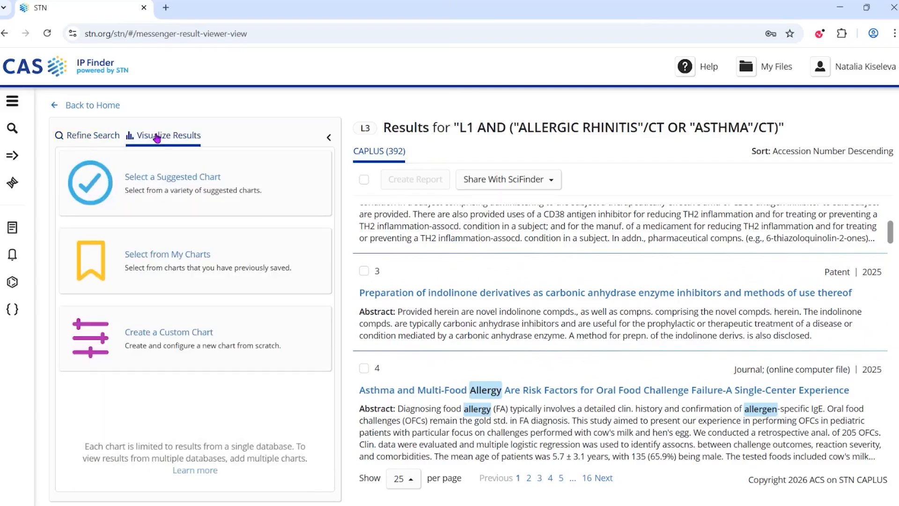
click(154, 185)
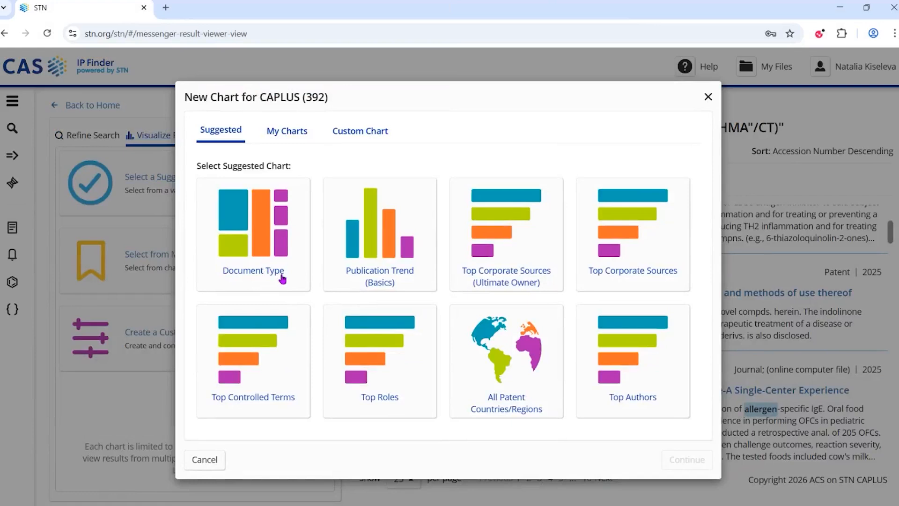
click(396, 268)
click(684, 461)
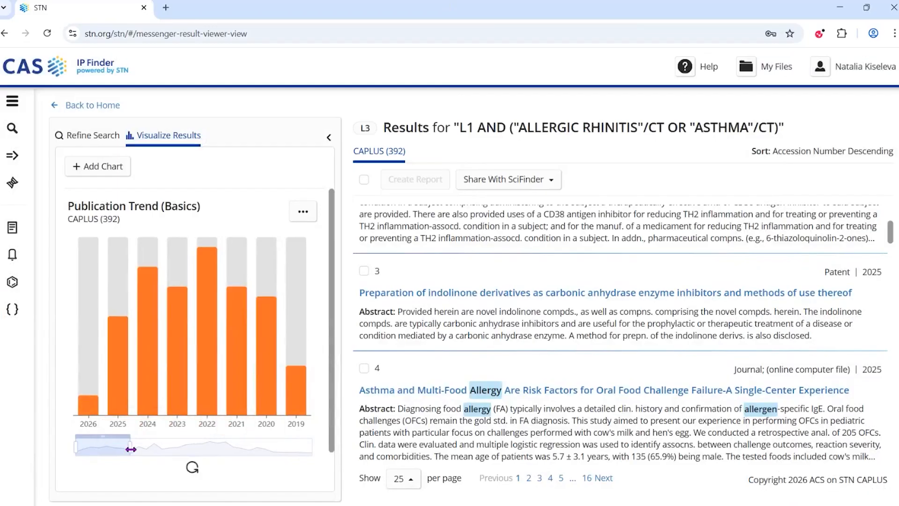
drag(131, 448, 230, 448)
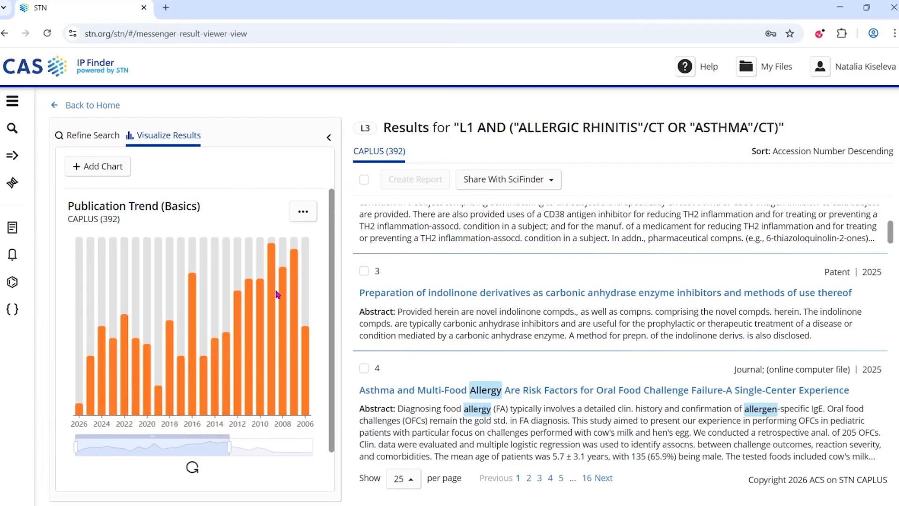
Step: Add the suggested All Patent Countries/Regions chart for the L3 results
click(119, 168)
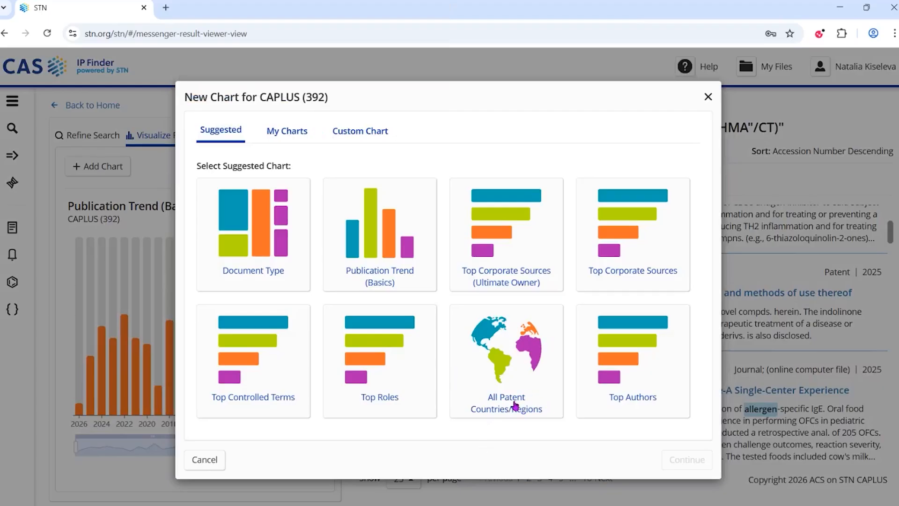
click(521, 374)
click(668, 453)
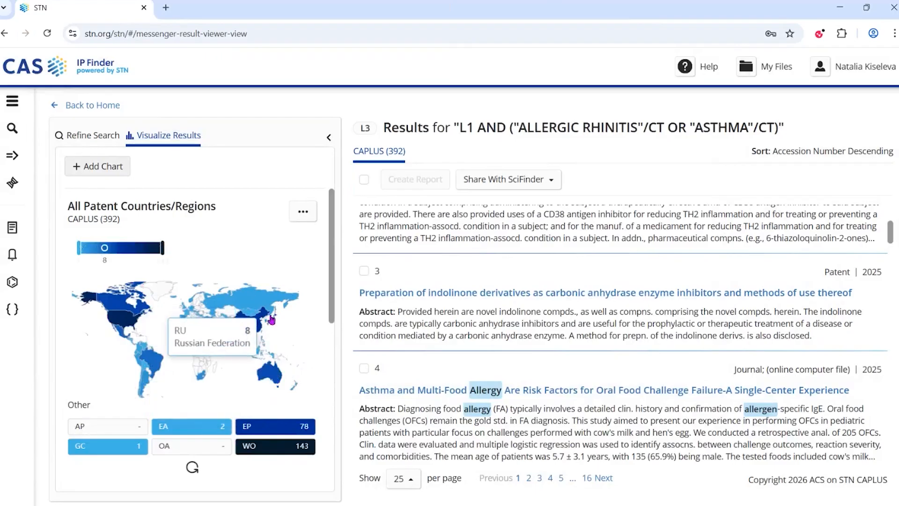
Step: Start a custom Stacked Horizontal Bar Chart for the L3 results with Publication Year as the primary axis data
click(113, 173)
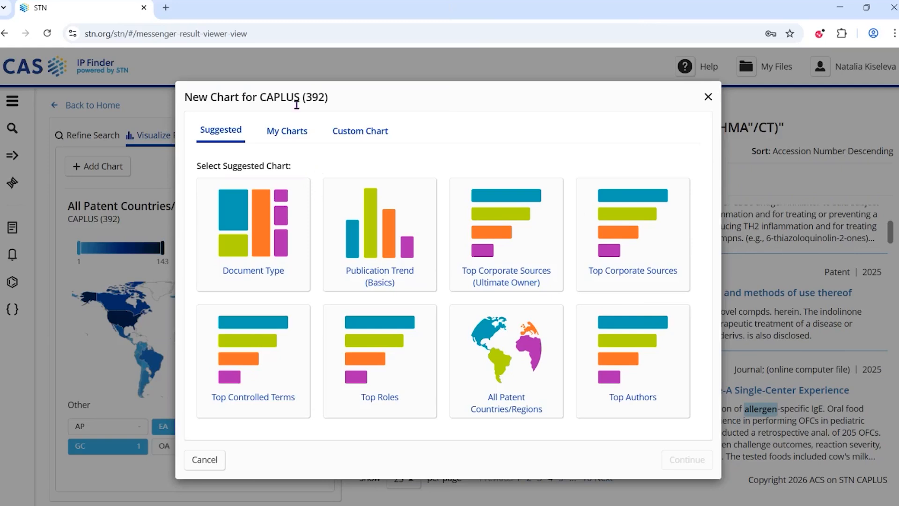
click(340, 135)
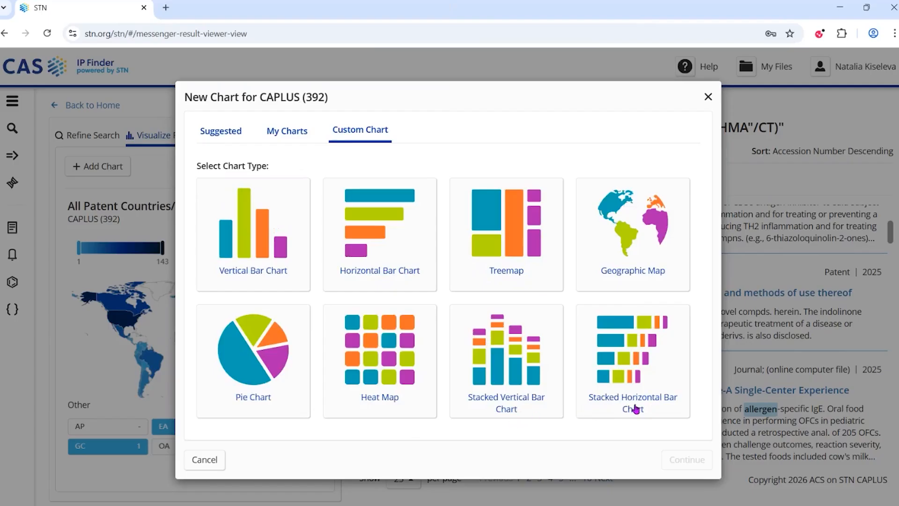
click(660, 410)
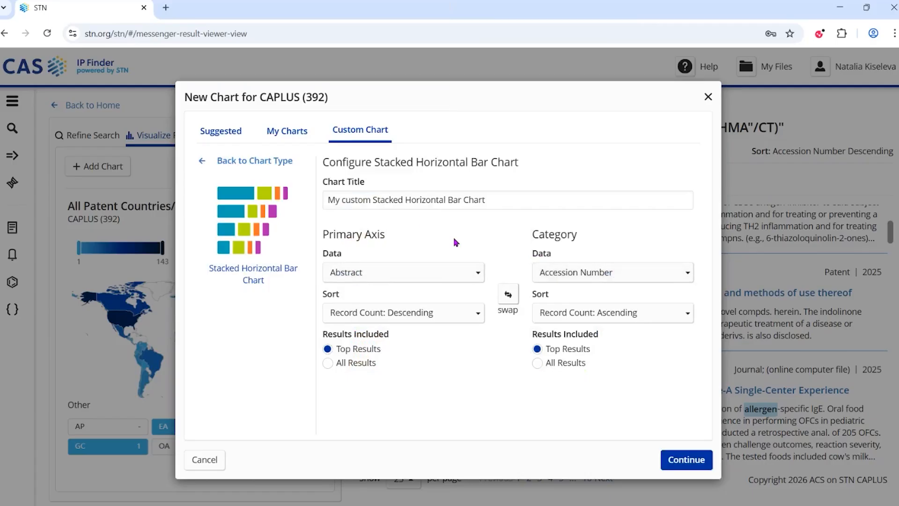
click(395, 274)
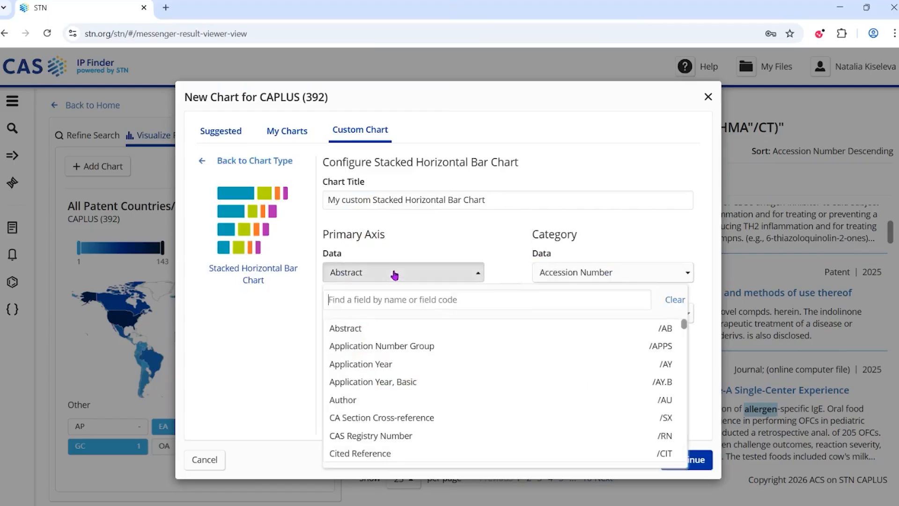
text(py)
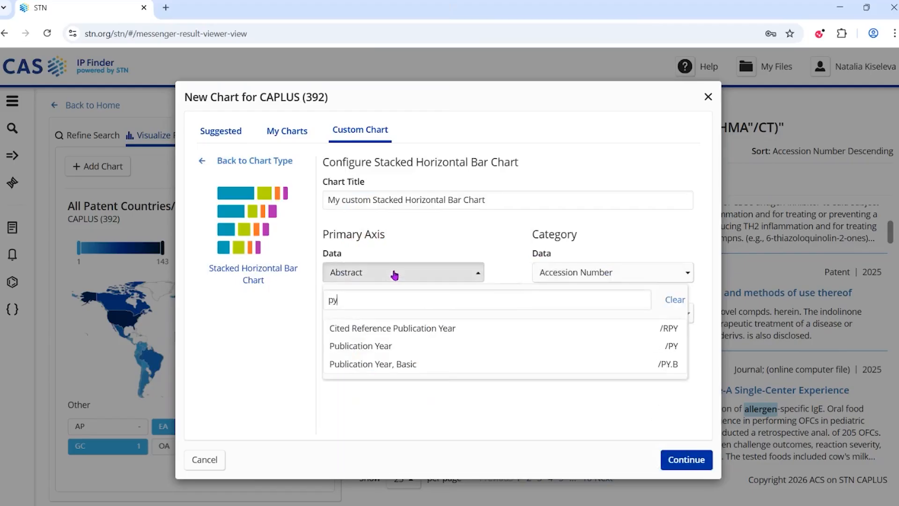
click(381, 347)
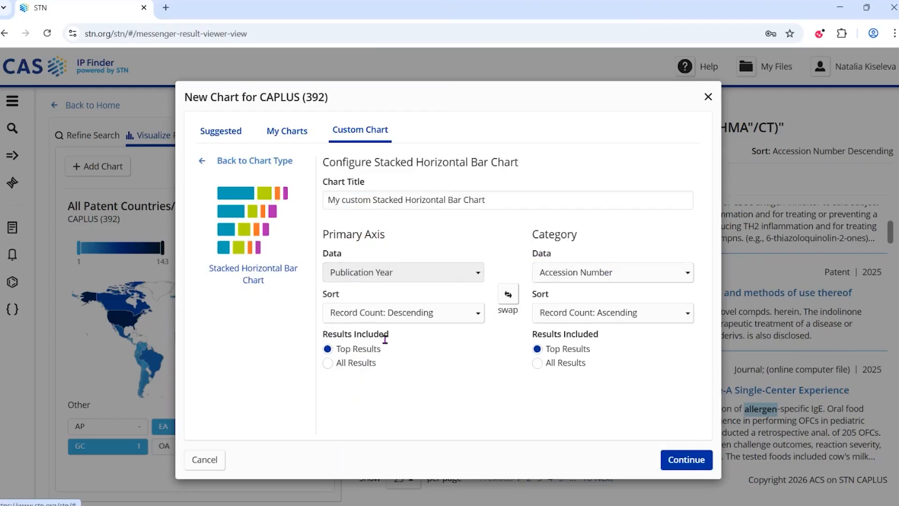
Step: Set the stacked bar chart's category data to Document Type
click(559, 277)
text(dt)
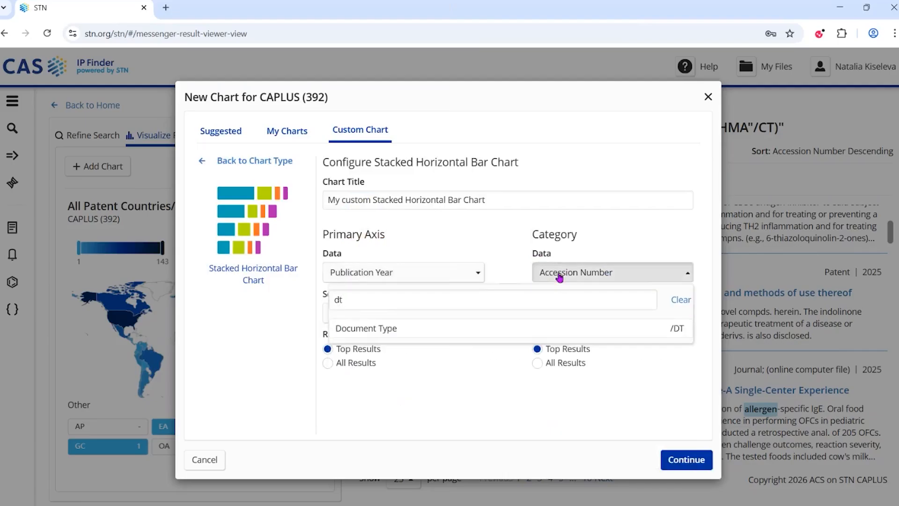
click(377, 331)
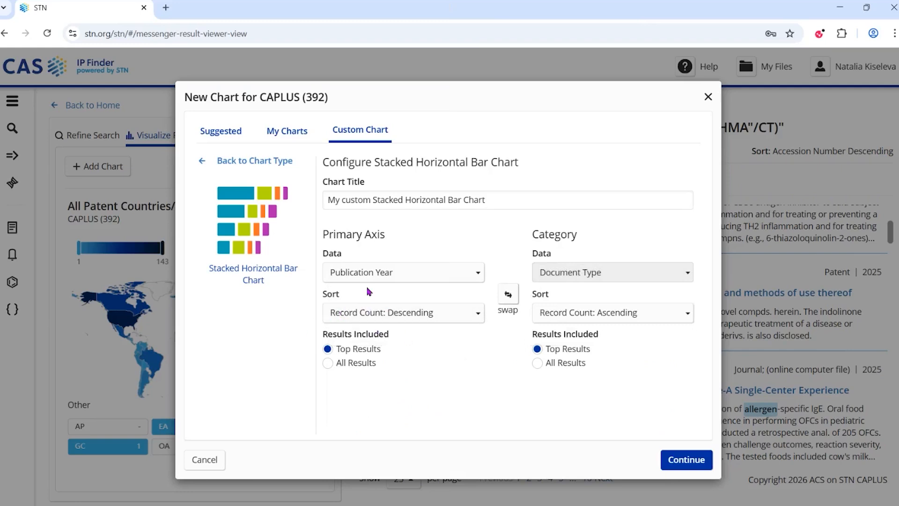
Step: Sort the stacked bar chart by Publication Year: Z-A, its category by Record Count: Descending with All Results, and create the chart
click(402, 319)
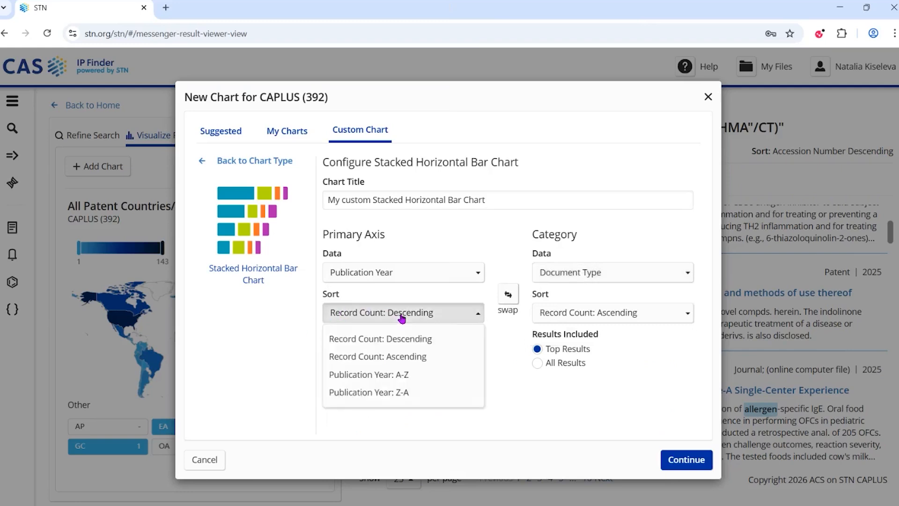
click(397, 398)
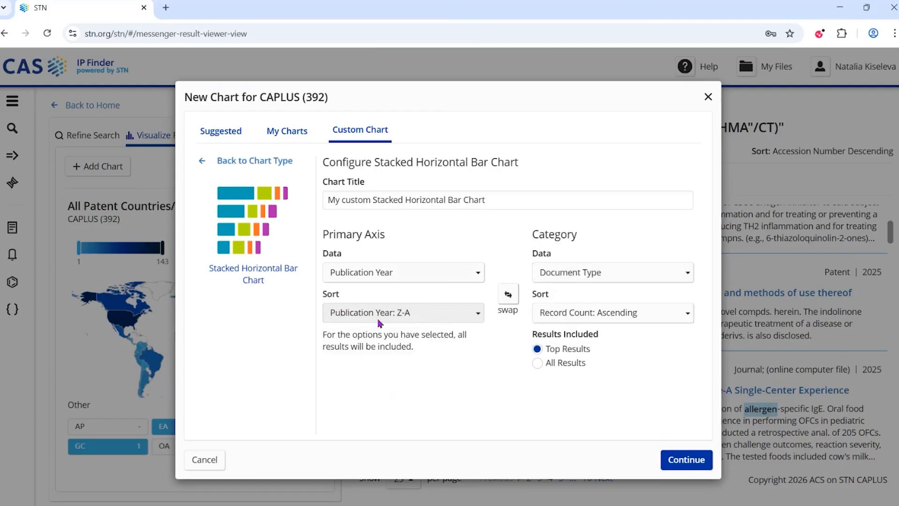
click(588, 319)
click(601, 337)
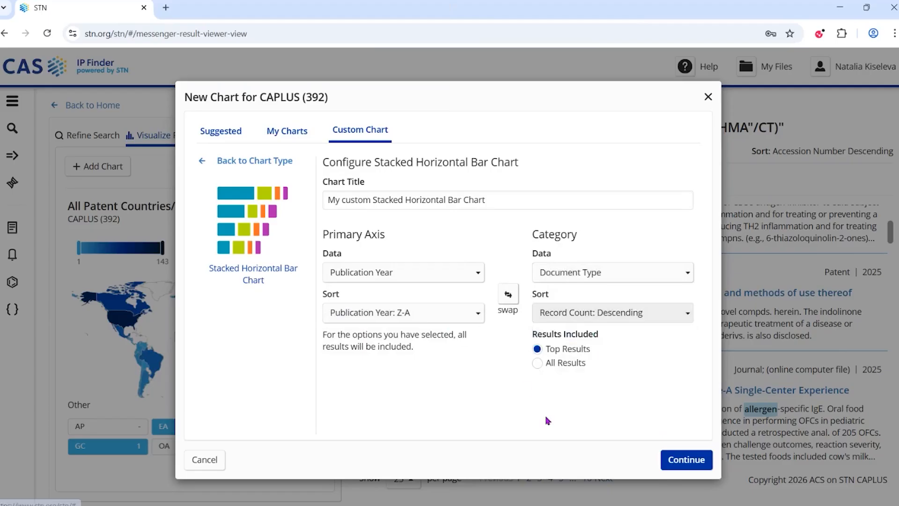
click(543, 364)
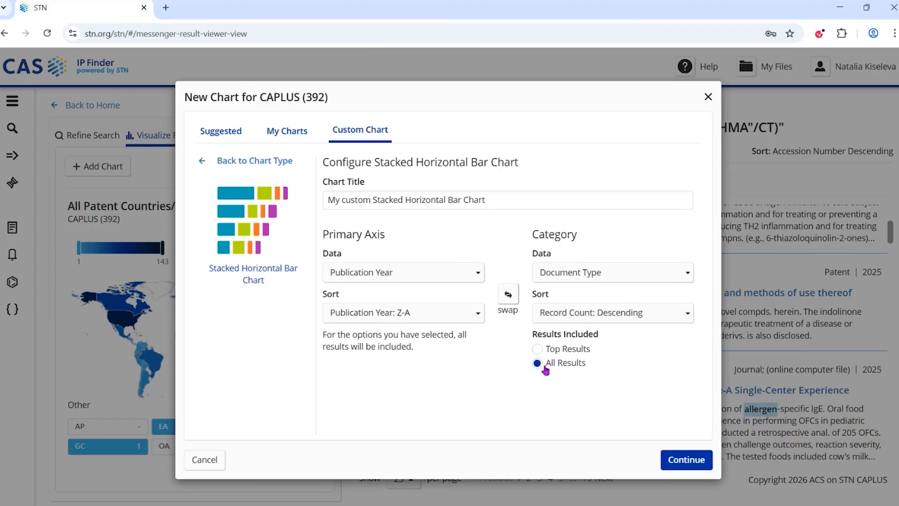
click(687, 461)
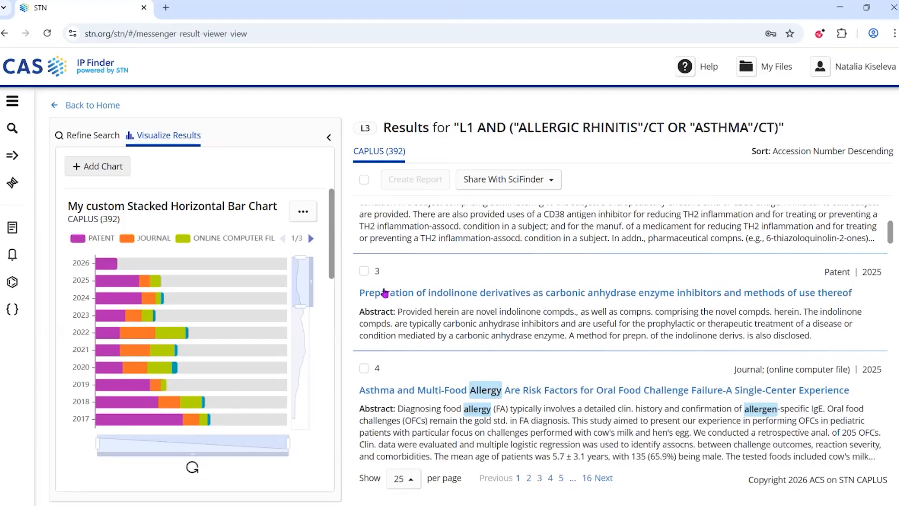
Step: Examine the document types per year in the stacked bar chart, extending its range to 2008 and 2004 before returning to 2017–2026
mouse_move(107, 266)
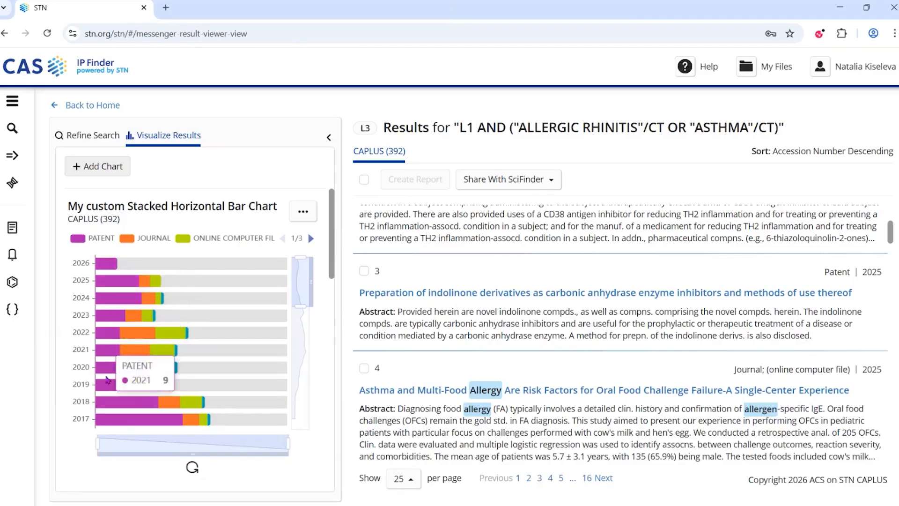
drag(302, 306, 302, 354)
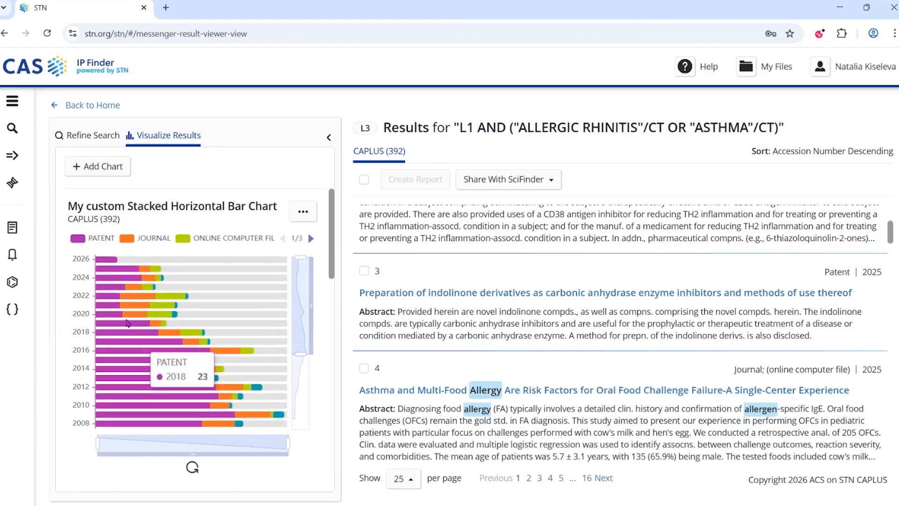
mouse_move(126, 326)
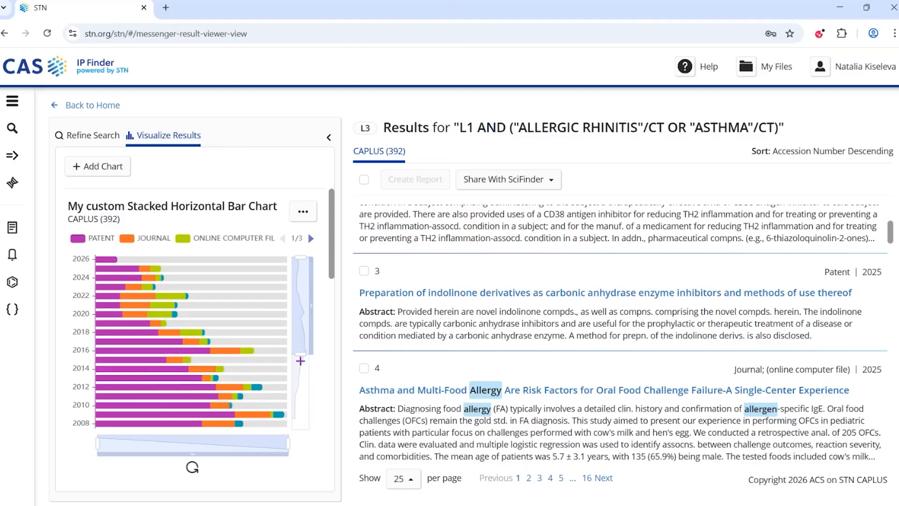
drag(299, 354, 300, 324)
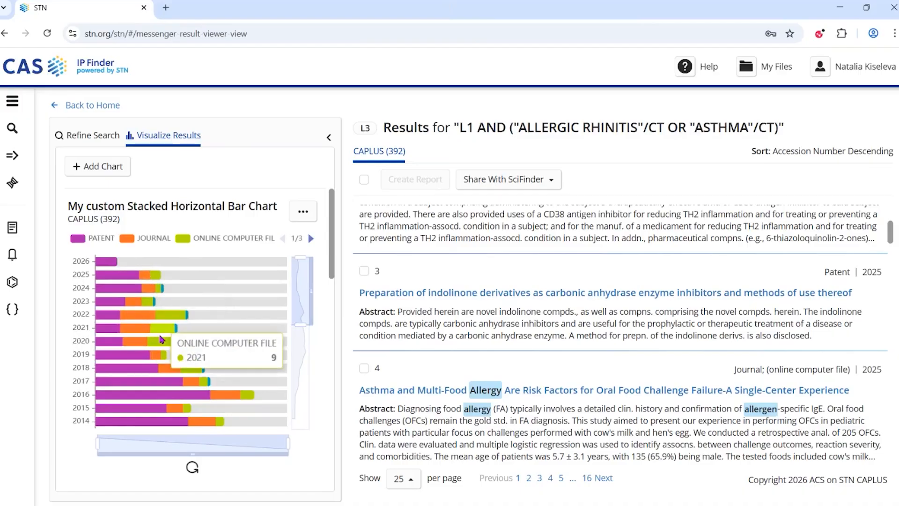
mouse_move(177, 346)
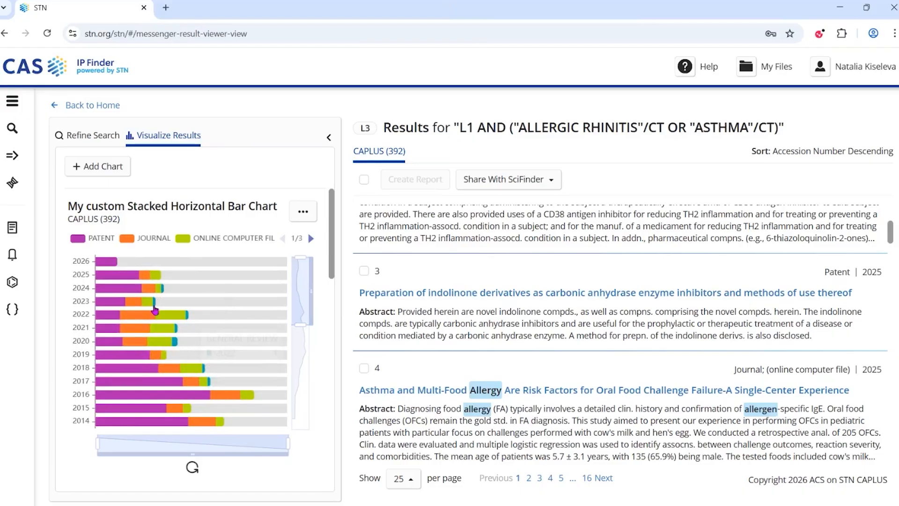
drag(299, 325, 300, 377)
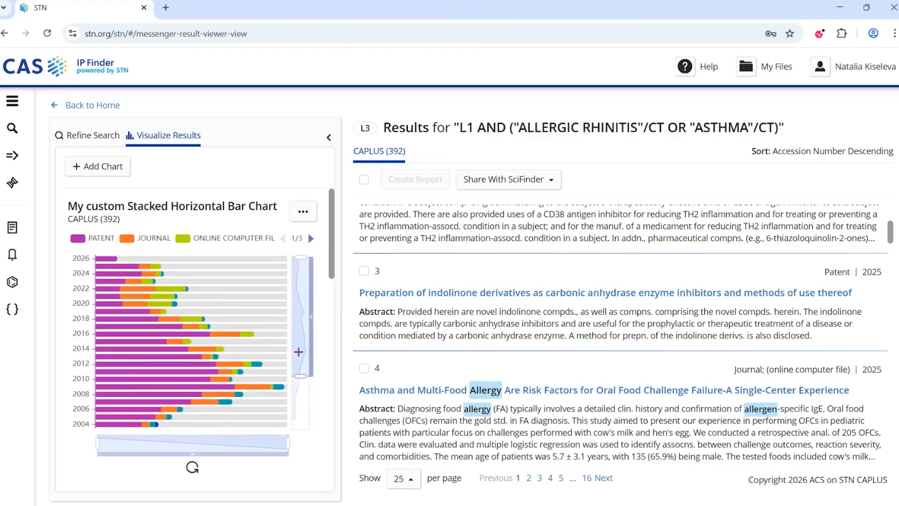
drag(301, 377, 302, 309)
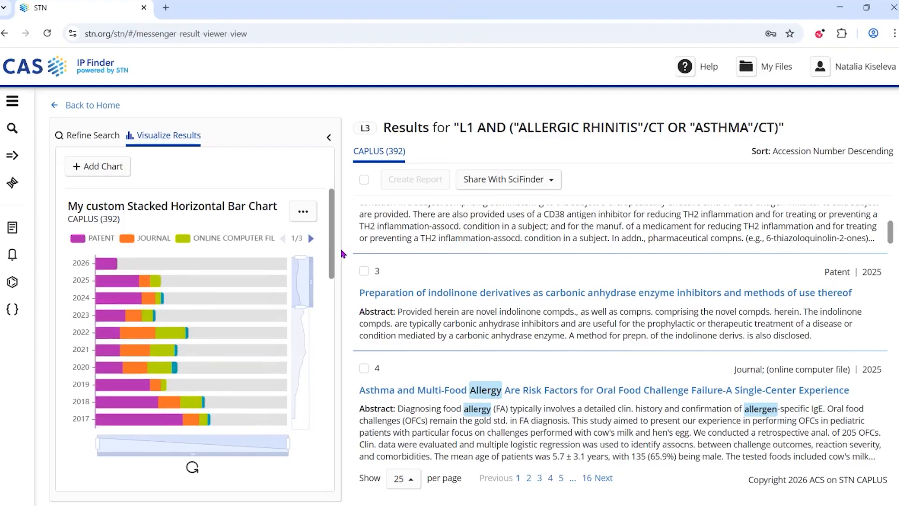
Step: Review the export, image download, saving and removal options available for the custom stacked bar chart
drag(334, 239, 336, 206)
click(299, 212)
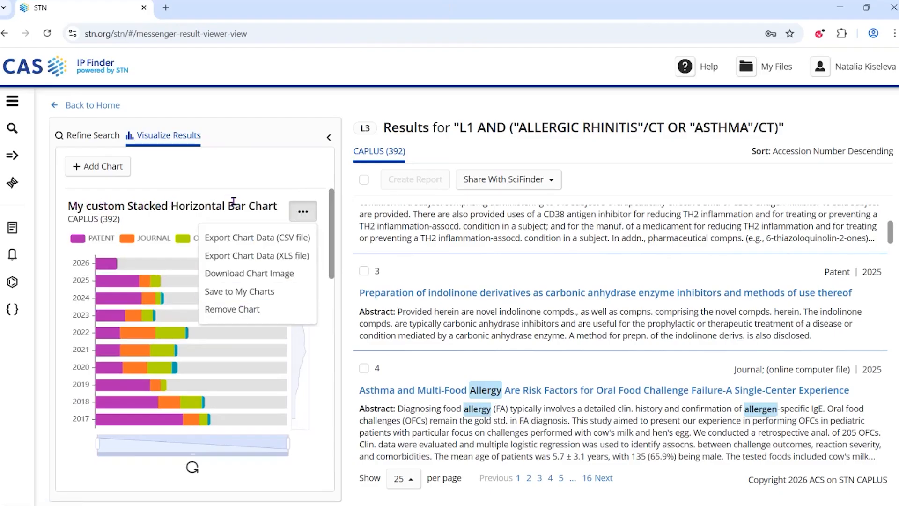
click(234, 310)
click(214, 174)
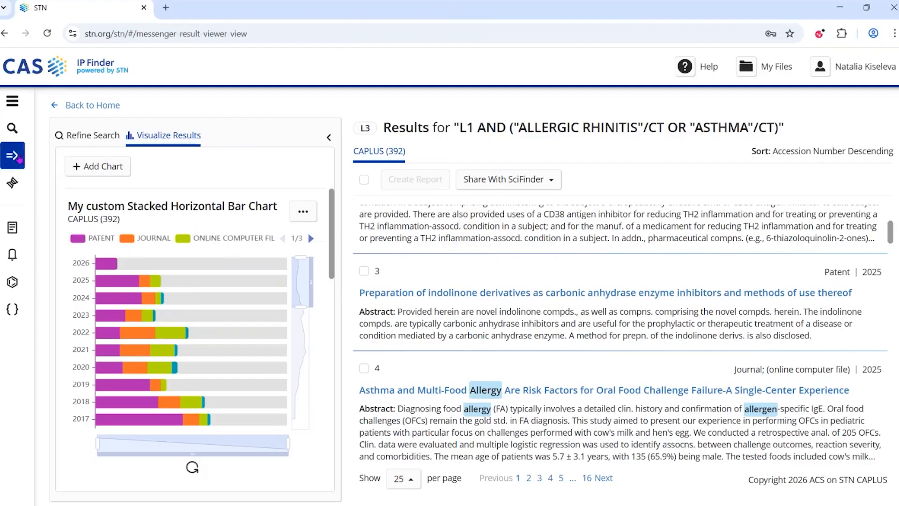
Step: Start a new keyword search and select WPINDEX as its database
click(13, 131)
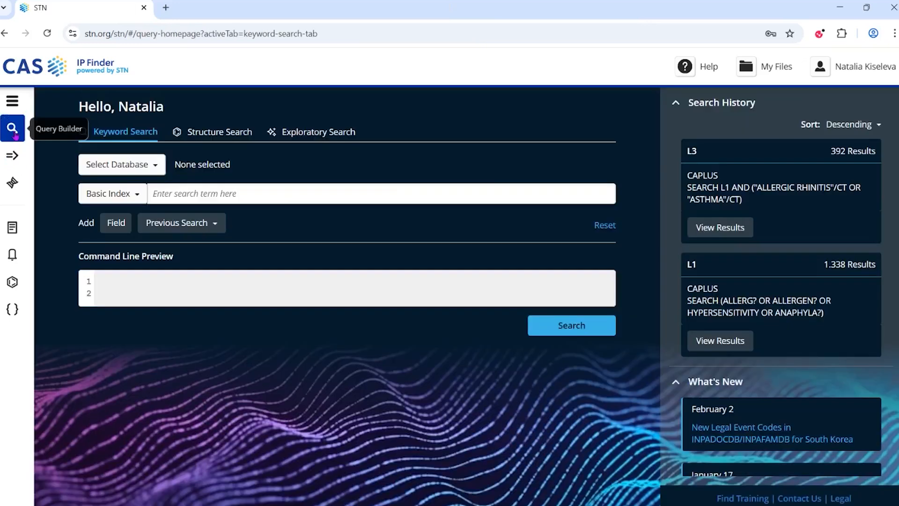
click(137, 167)
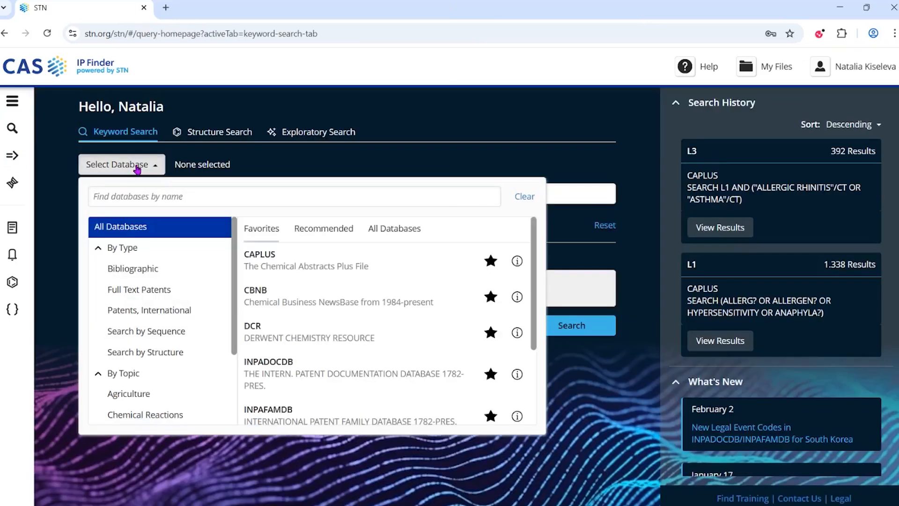
scroll(360, 383, down, 3)
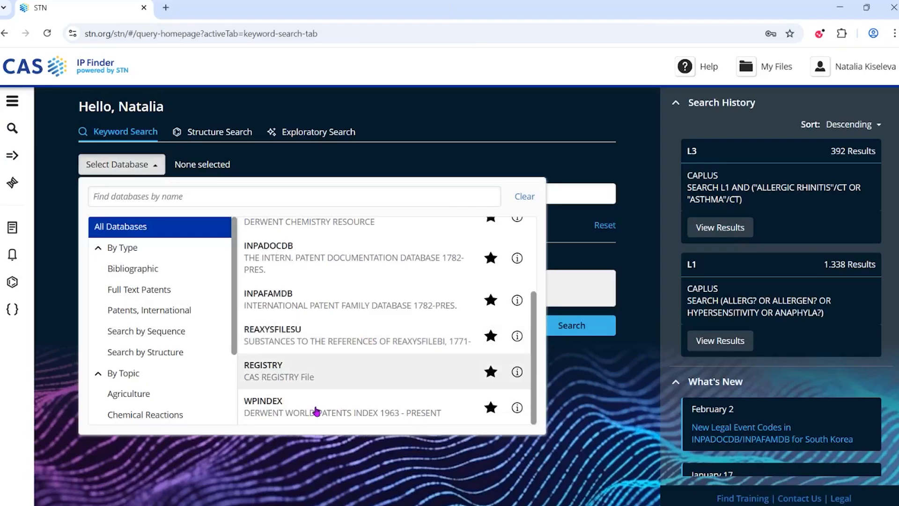
click(315, 410)
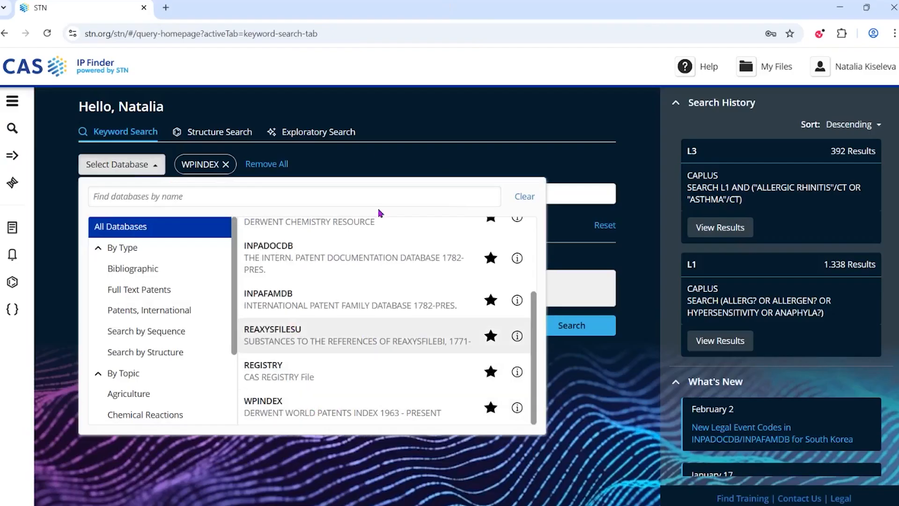
click(366, 152)
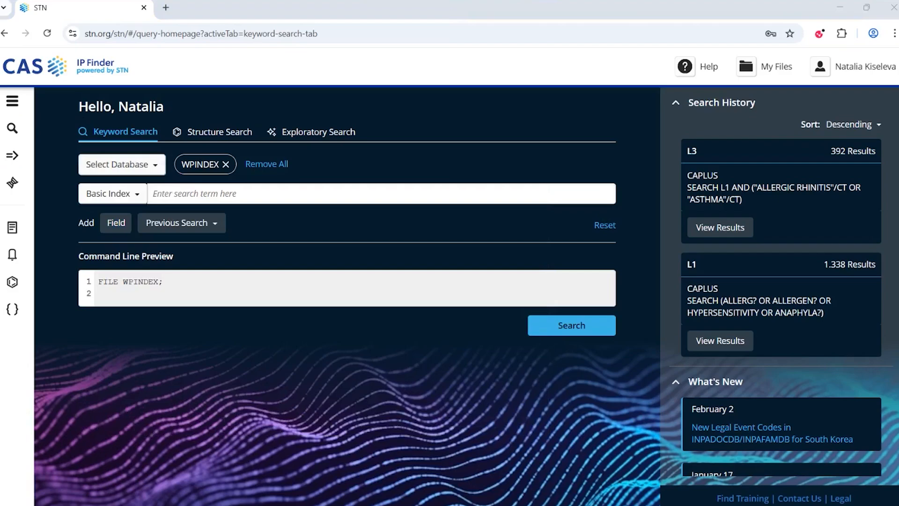
Step: Enter (ALLERG? OR ALLERGEN? OR HYPERSENSITIVITY OR ANAPHYLA?) as the first Basic Index search term
click(233, 193)
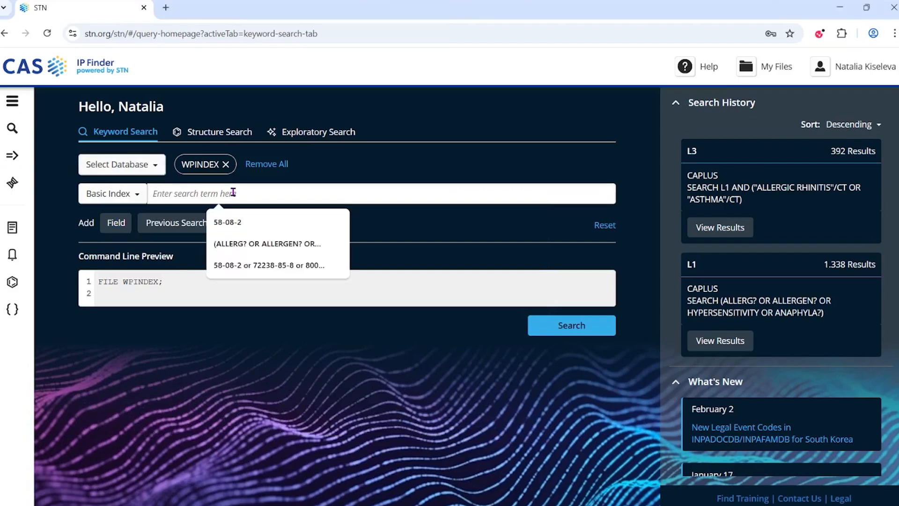
text((ALLERG? OR ALLERGEN? OR HYPERSENSITIVITY OR ANAPHYLA?))
click(481, 244)
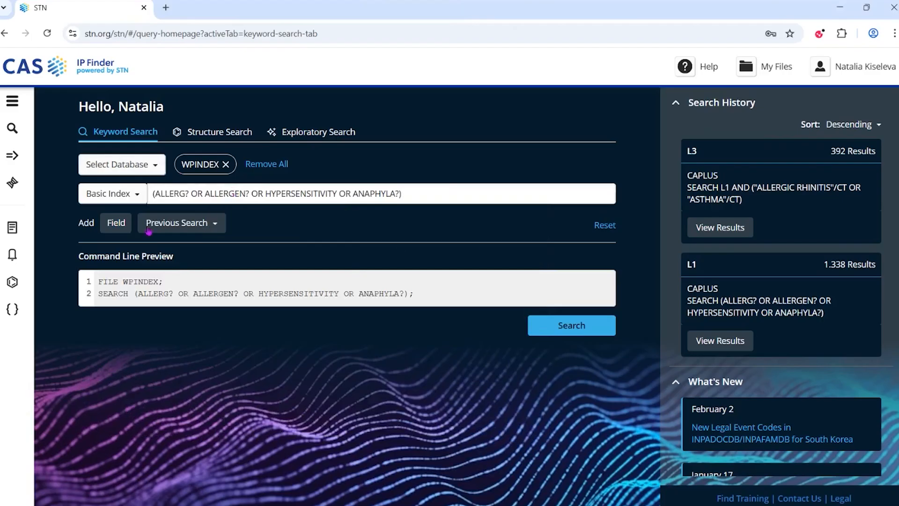
Step: Add cetirizine as a second Basic Index term combined with AND, and run the WPINDEX search
click(113, 223)
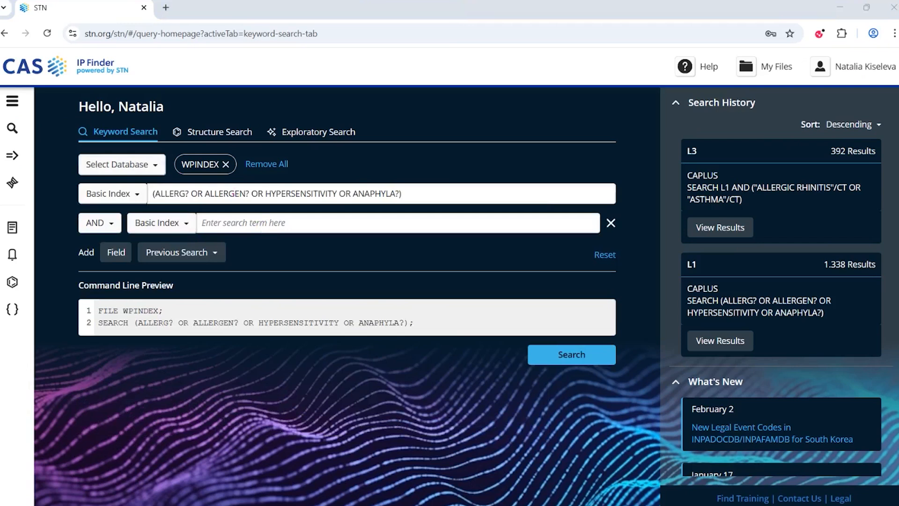
click(258, 220)
text(cetirizine)
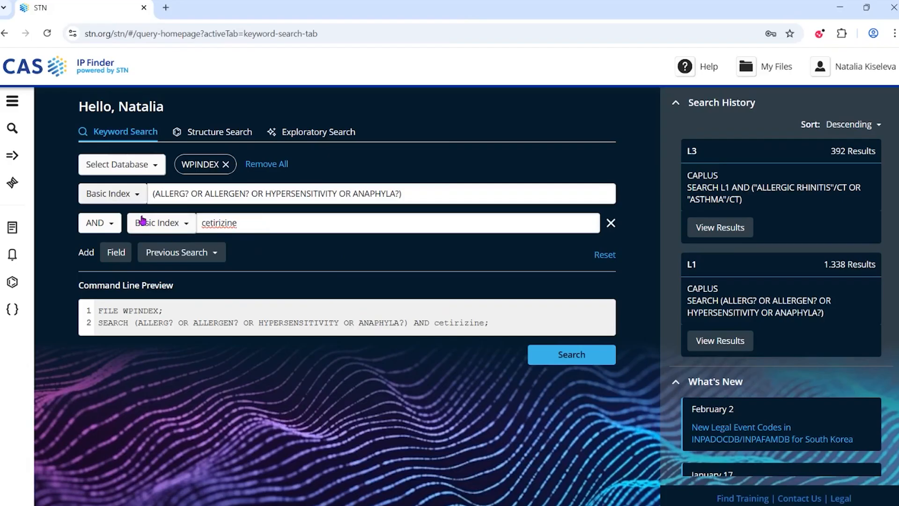
click(187, 225)
click(187, 227)
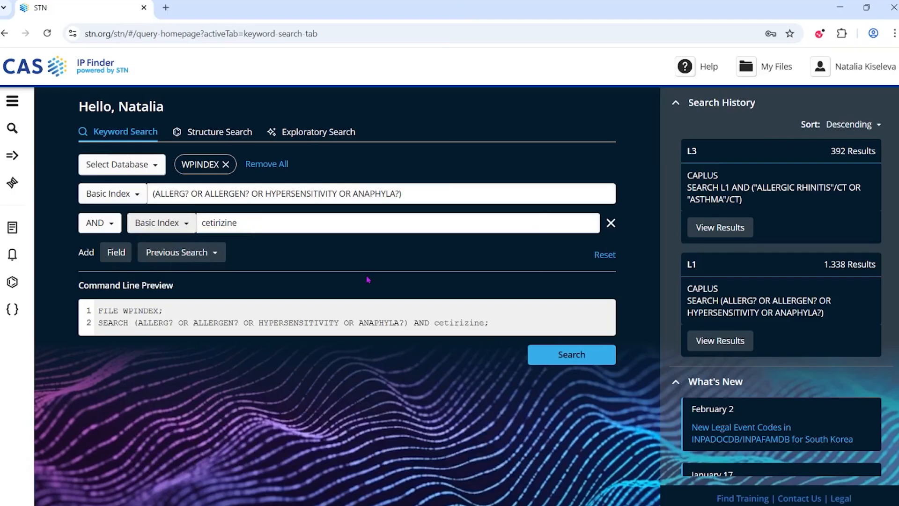
click(569, 356)
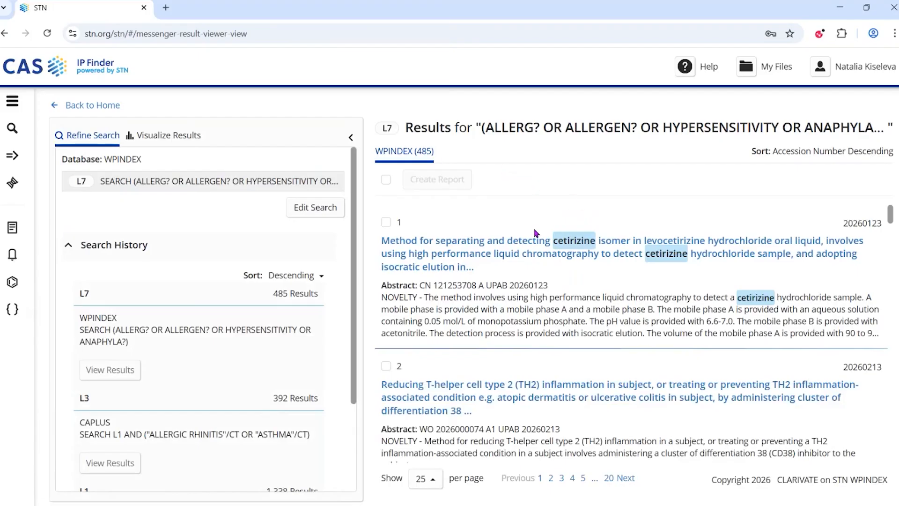
Step: Add the suggested Application Trend chart for the WPINDEX results and narrow its year range to 2002–2013
scroll(530, 262, down, 3)
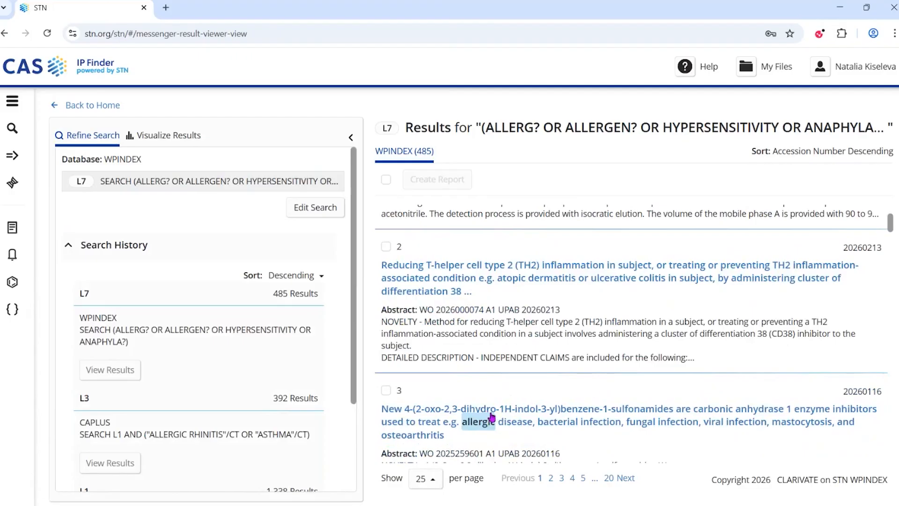
scroll(492, 416, up, 3)
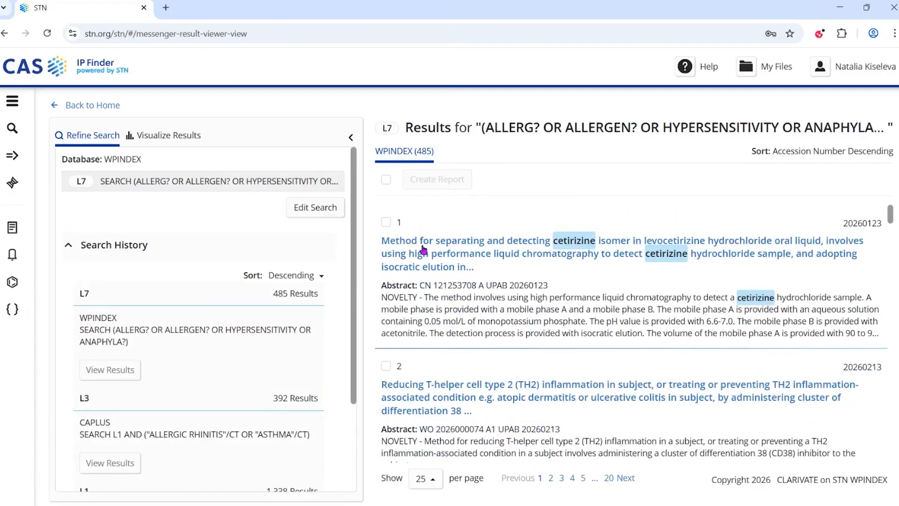
click(151, 134)
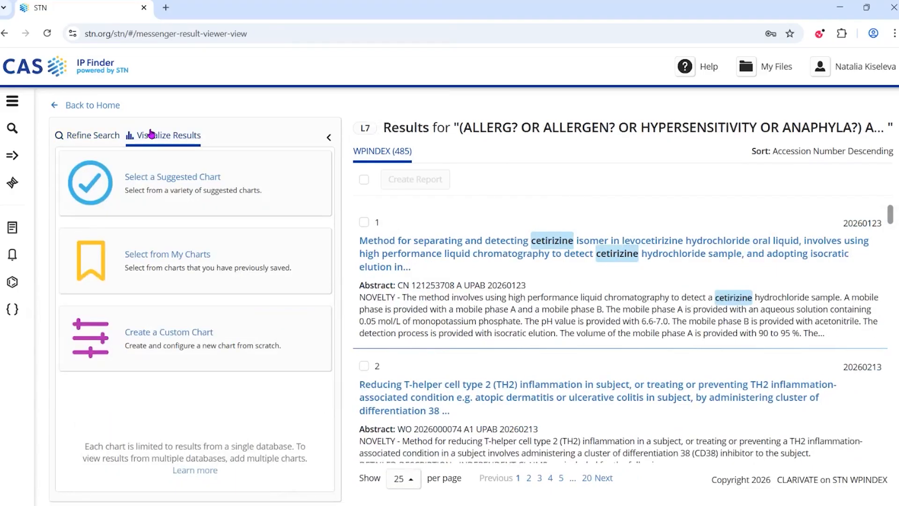
click(142, 183)
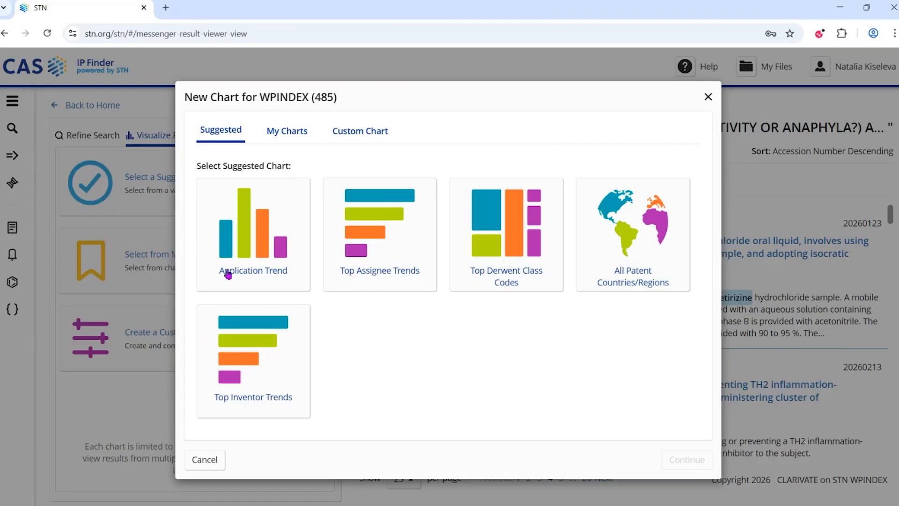
click(249, 276)
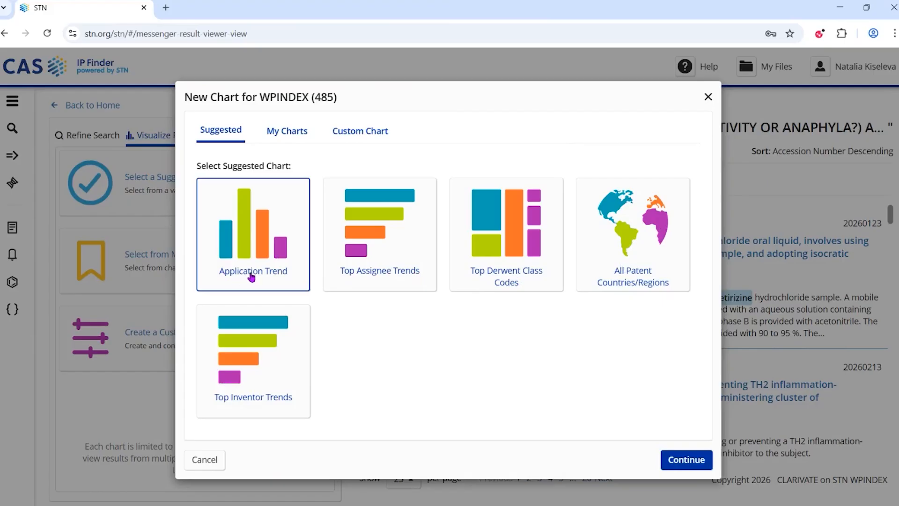
click(675, 463)
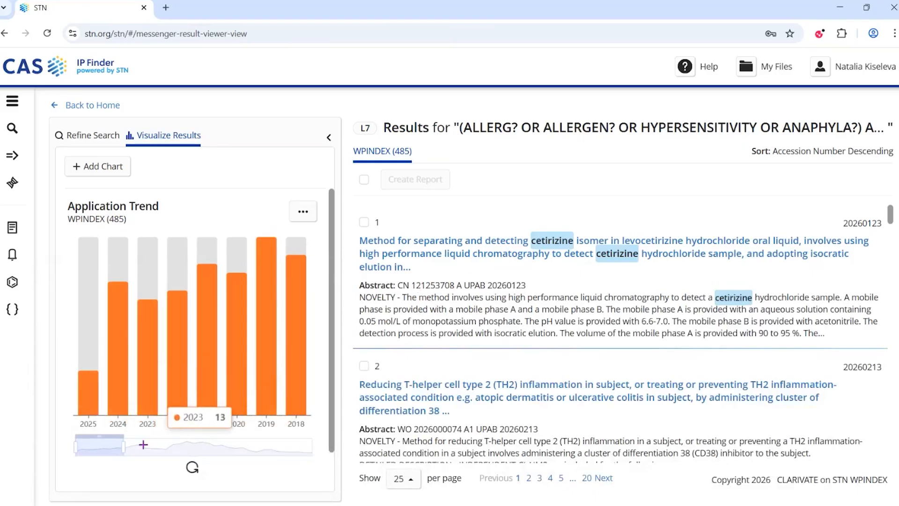
drag(124, 448, 234, 448)
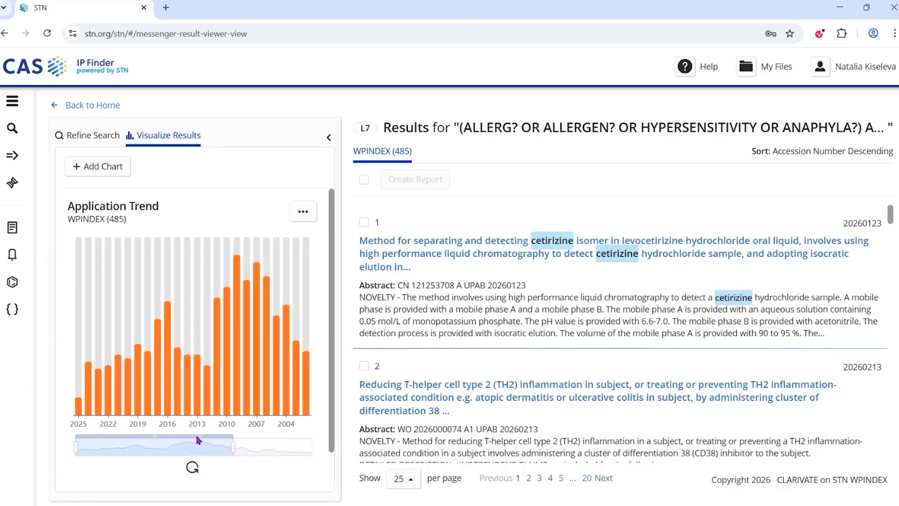
drag(76, 447, 162, 446)
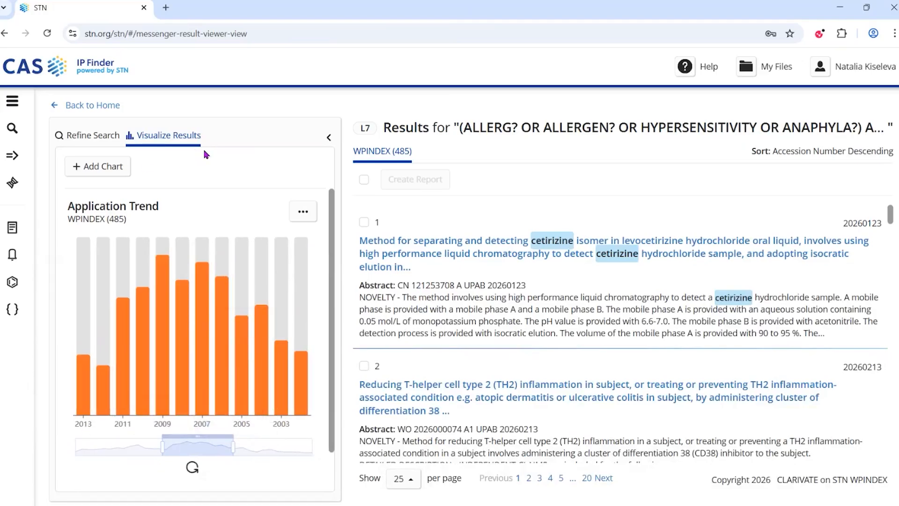
Step: Add the suggested Top Derwent Class Codes chart for the WPINDEX results
click(102, 168)
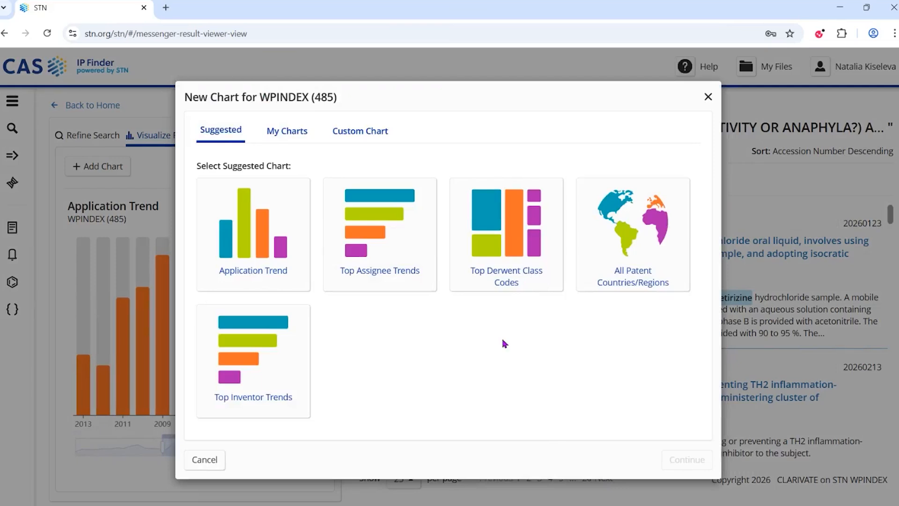
click(531, 279)
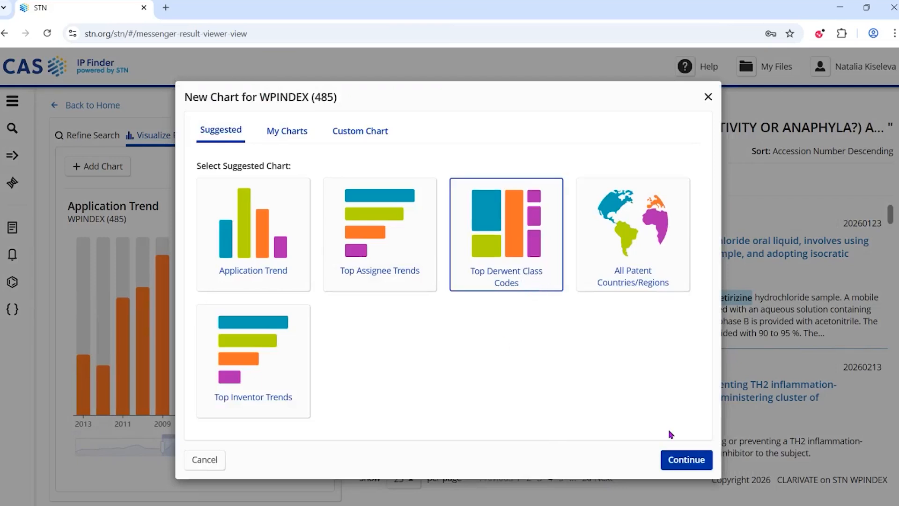
click(694, 464)
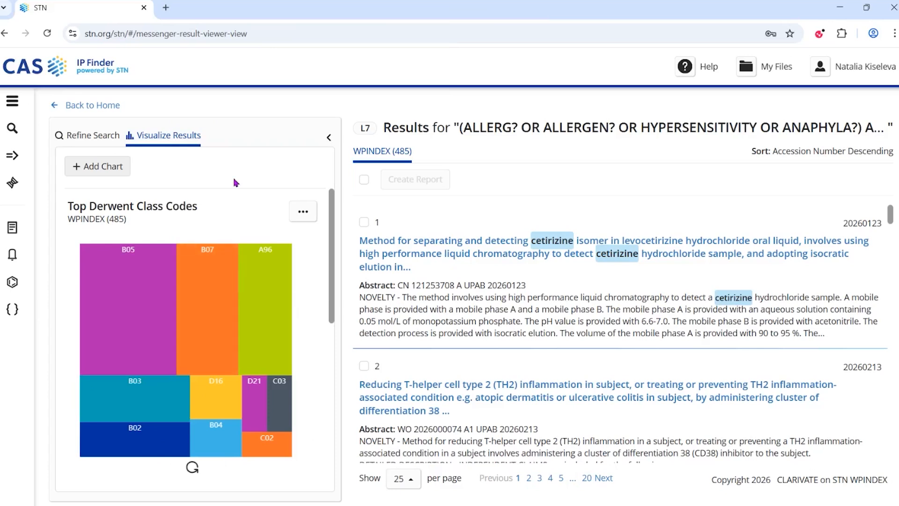
Step: Add a custom horizontal bar chart of the top results by Patent Assignee Code and Name (/PAX)
click(90, 167)
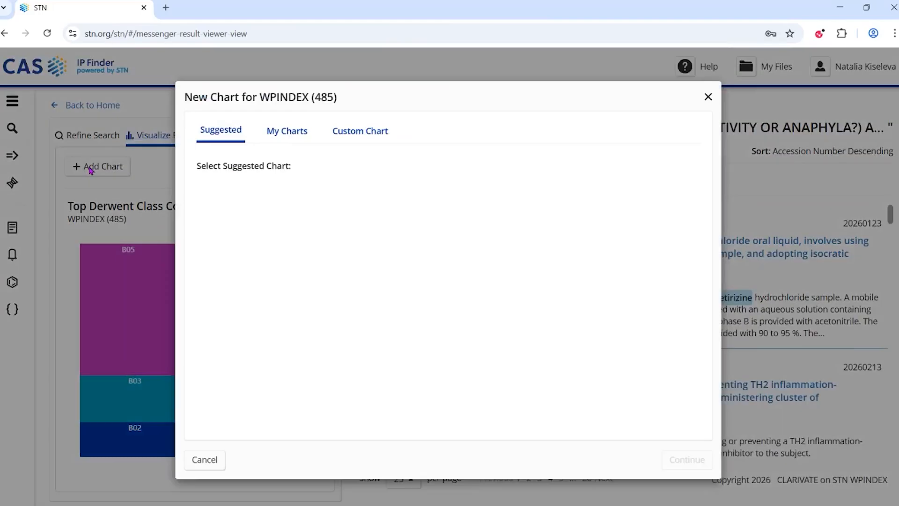
click(353, 132)
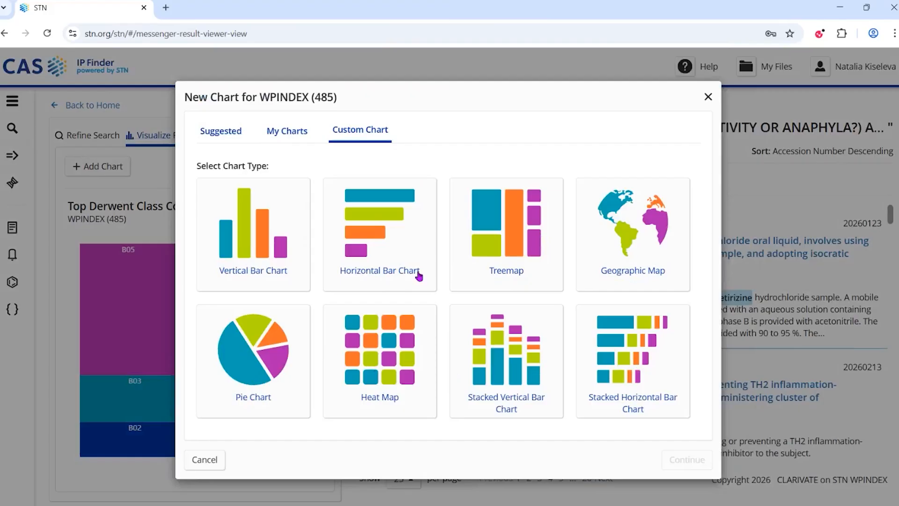
click(384, 258)
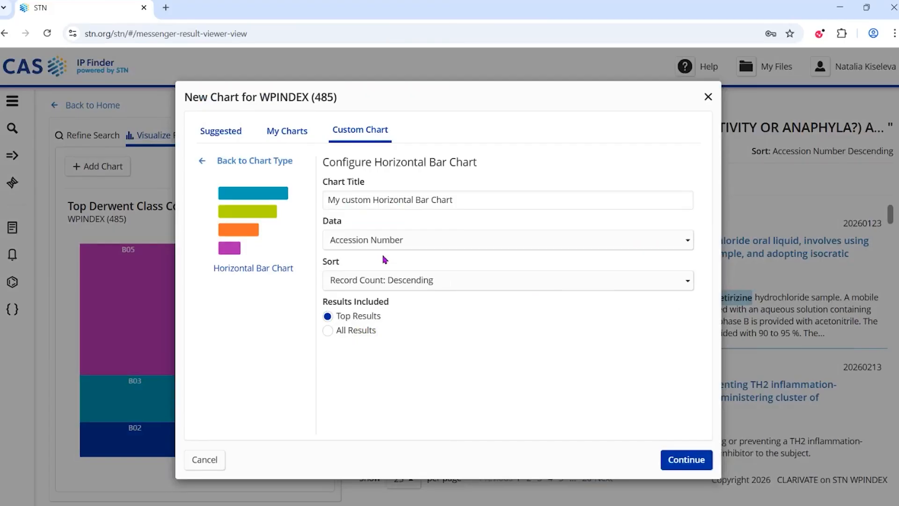
click(393, 244)
click(373, 271)
text(pax)
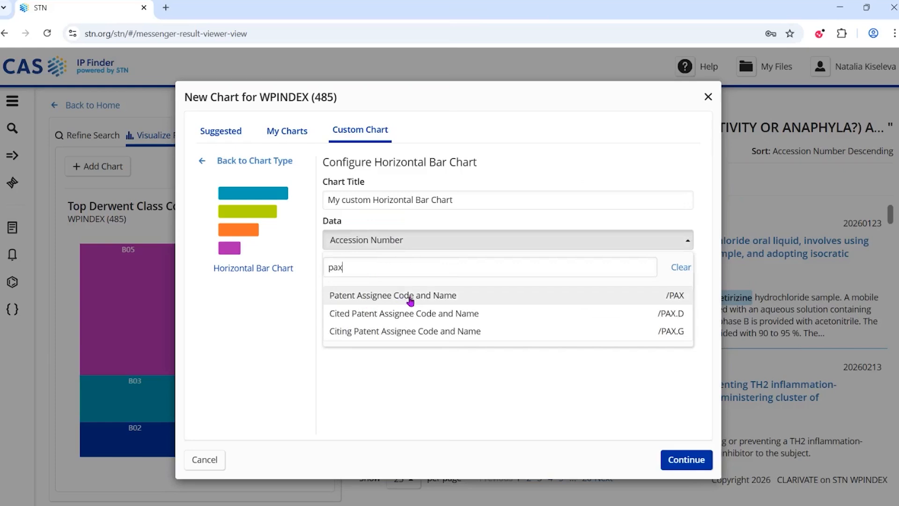
click(456, 296)
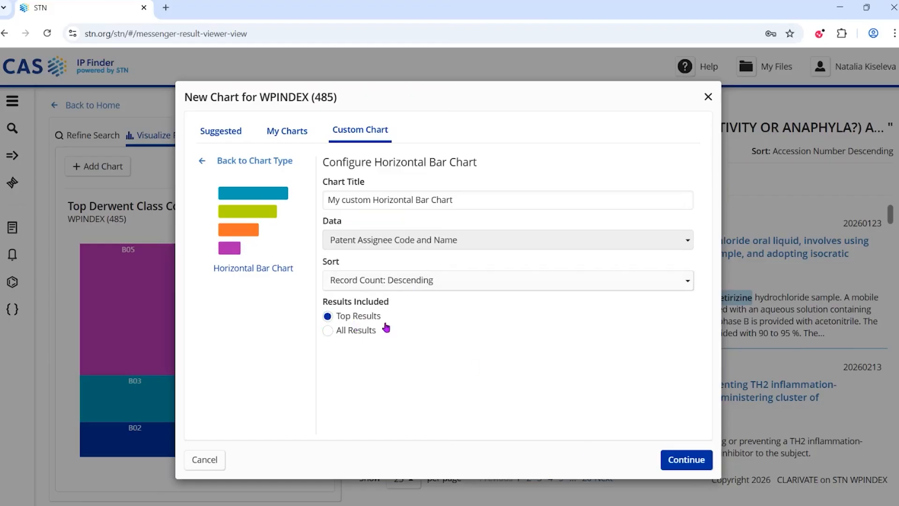
click(696, 461)
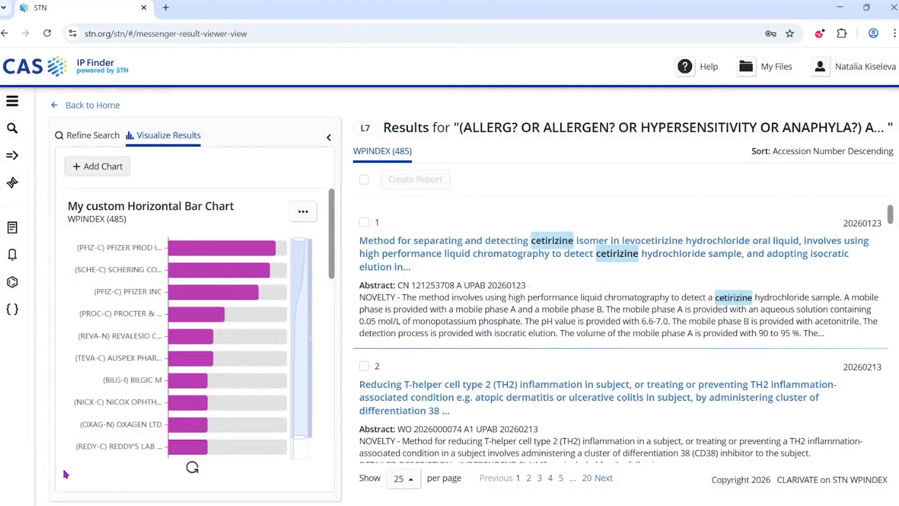
Step: Extend the patent assignee chart's displayed range down to UCB SA
mouse_move(186, 430)
mouse_move(217, 312)
drag(296, 439, 298, 452)
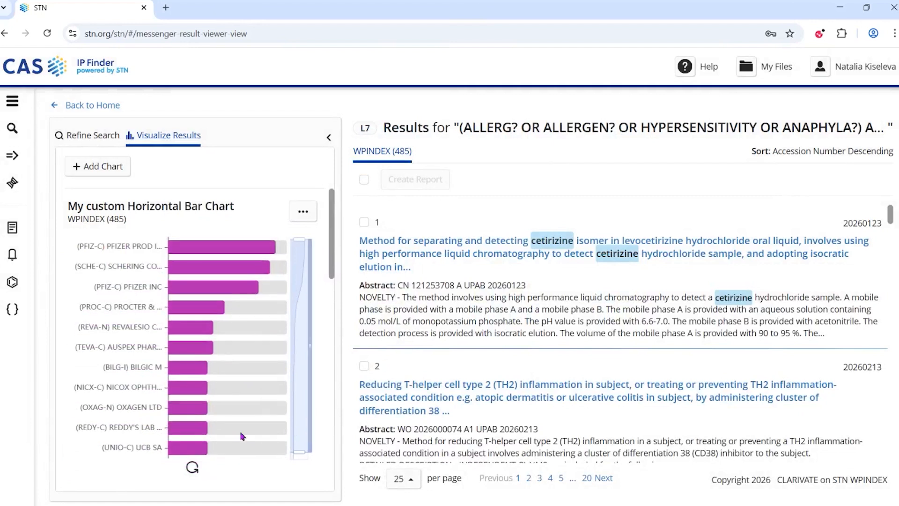
scroll(243, 436, down, 2)
scroll(244, 437, up, 2)
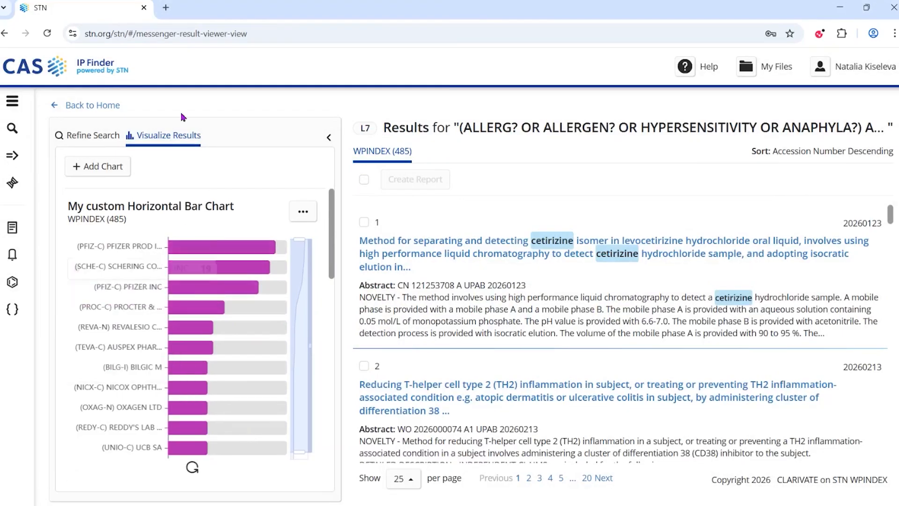
Step: Add another custom horizontal bar chart of the top results using Chemical Resource Number (/DCR) as its data
click(113, 167)
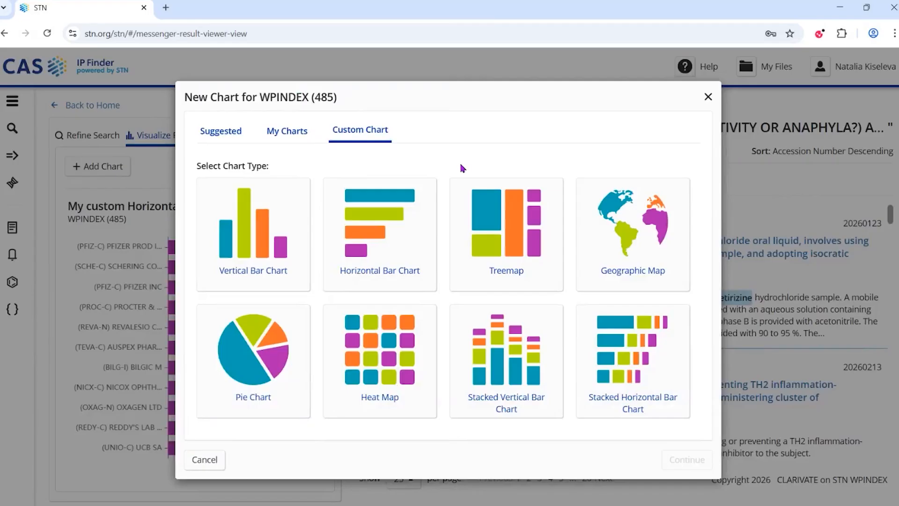
click(380, 251)
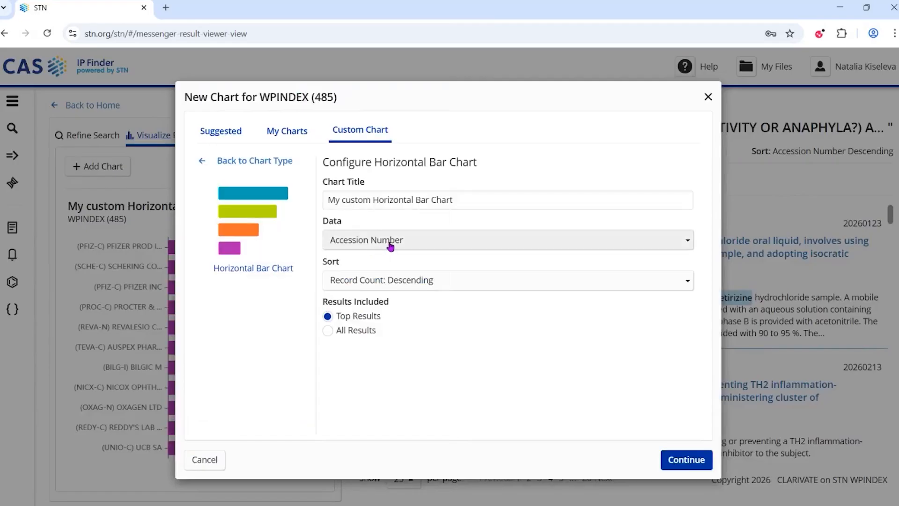
click(389, 245)
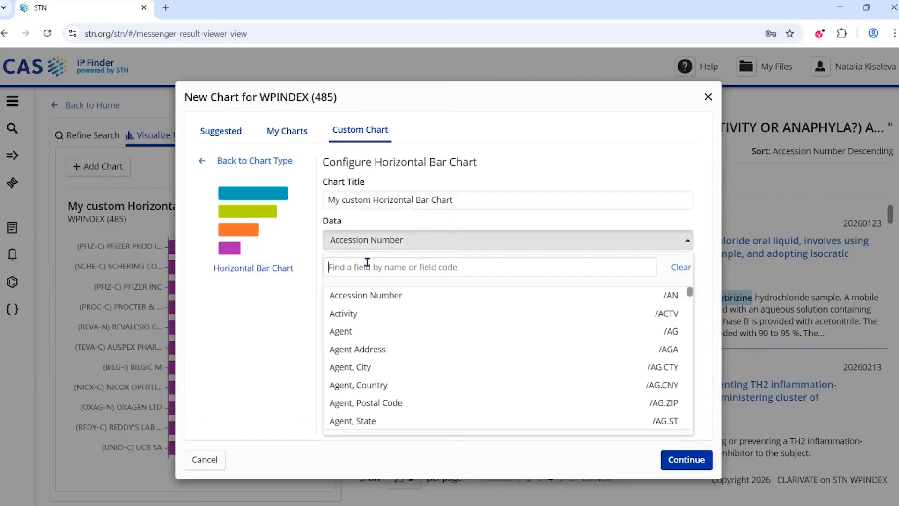
text(dcr)
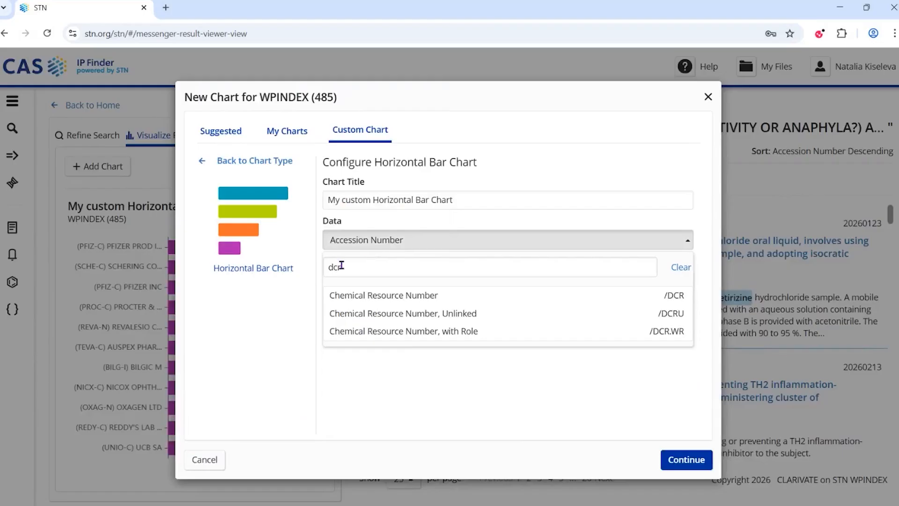
click(384, 295)
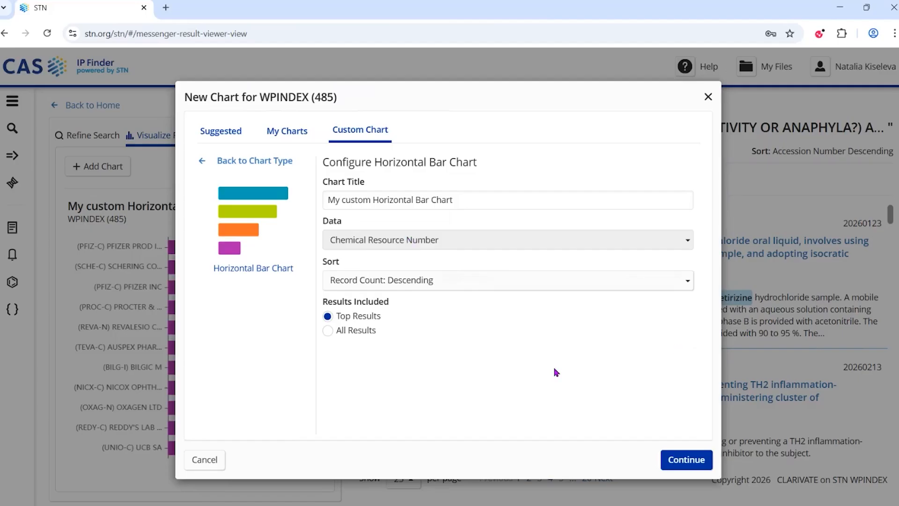
click(694, 463)
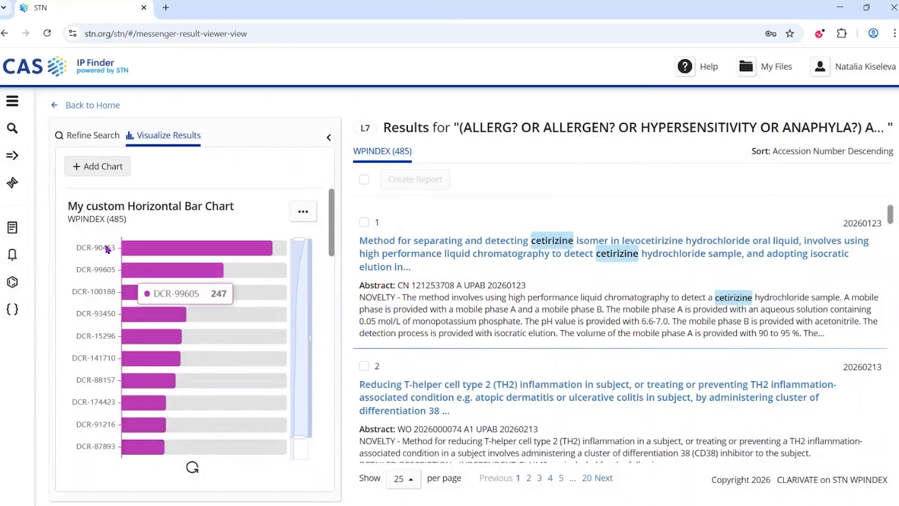
mouse_move(137, 251)
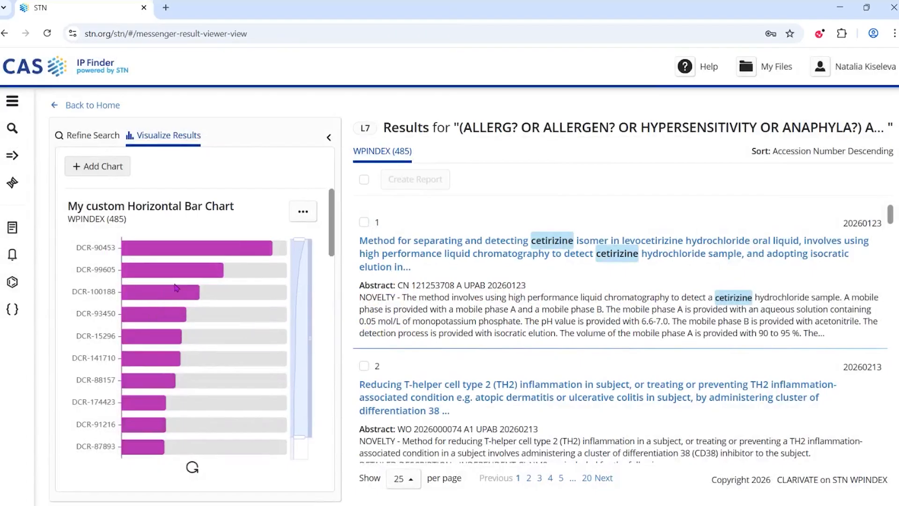
mouse_move(140, 276)
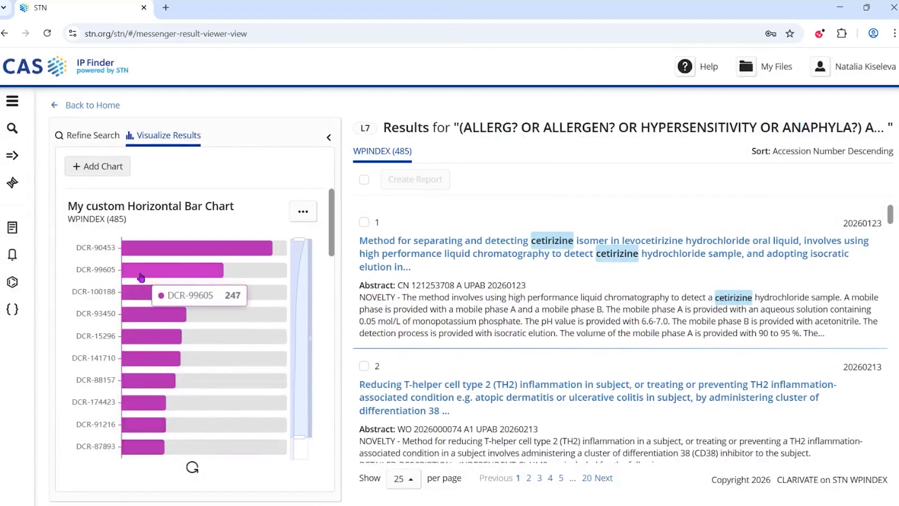
mouse_move(146, 294)
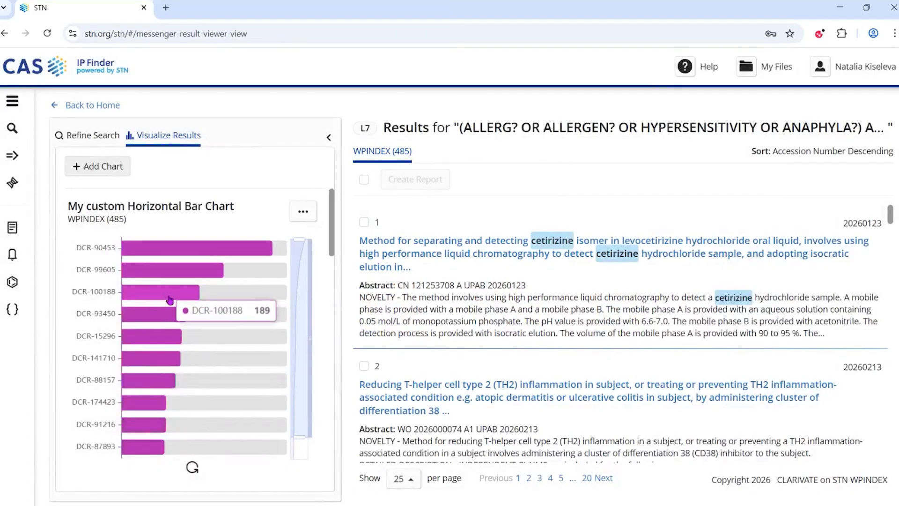
mouse_move(191, 247)
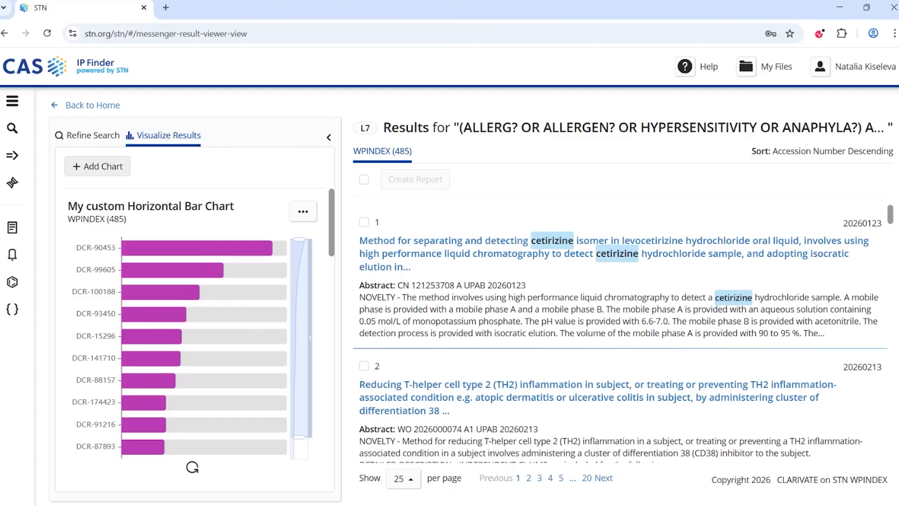
Step: Start a new structure search and open an empty structure drawing
click(4, 129)
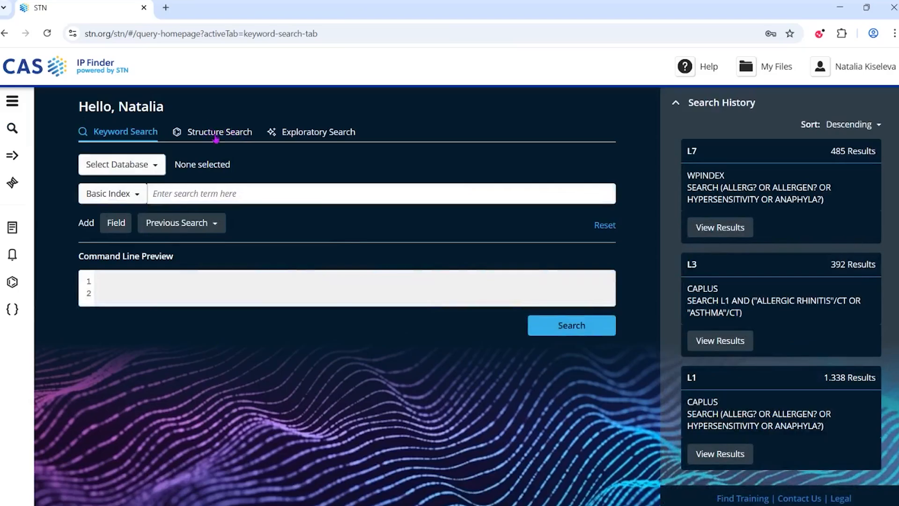
click(216, 136)
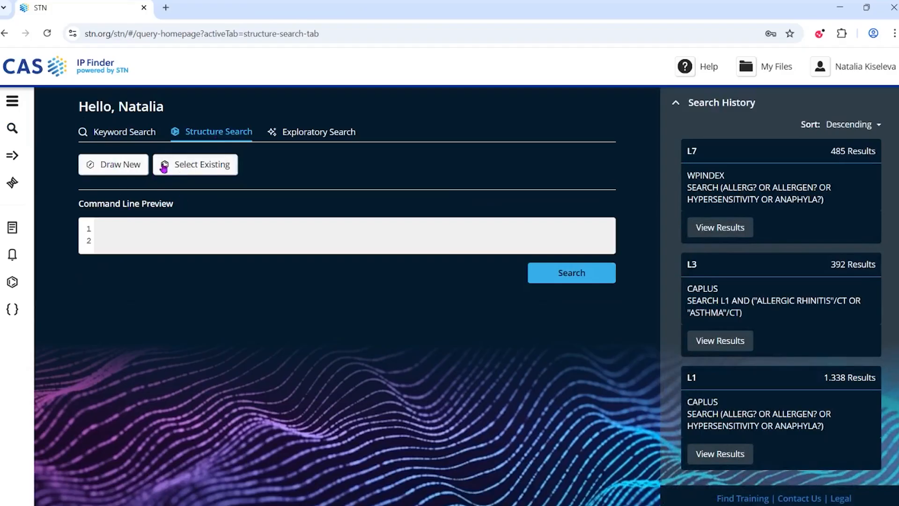
click(106, 167)
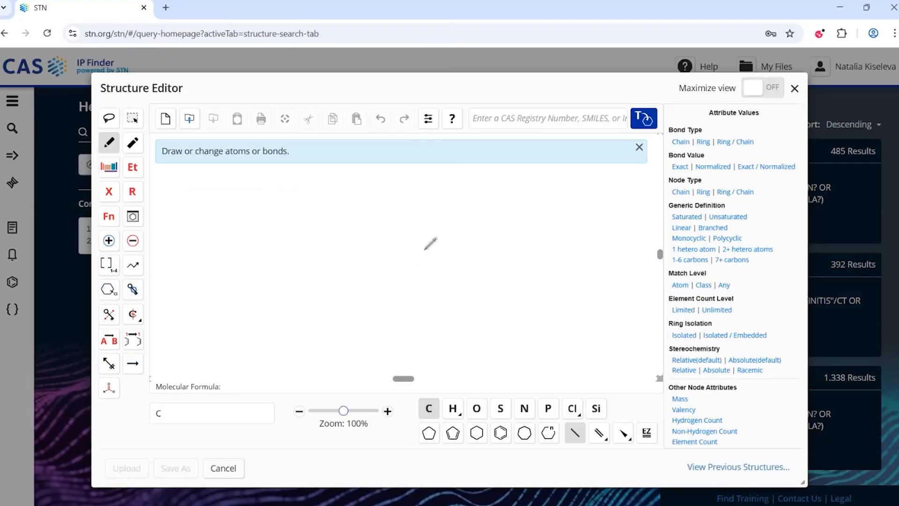
Step: Load the cetirizine structure into the Structure Editor from CAS Registry Number 83881-51-0
click(494, 118)
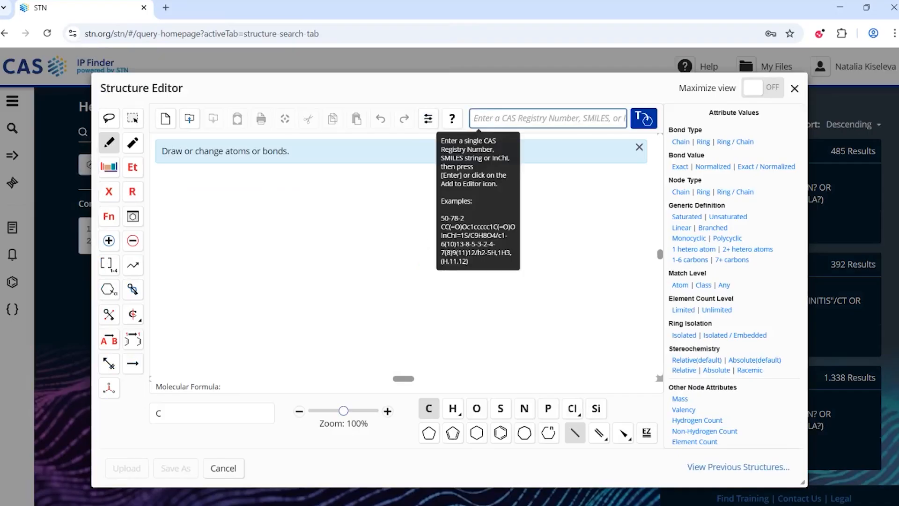
key(alt+Tab)
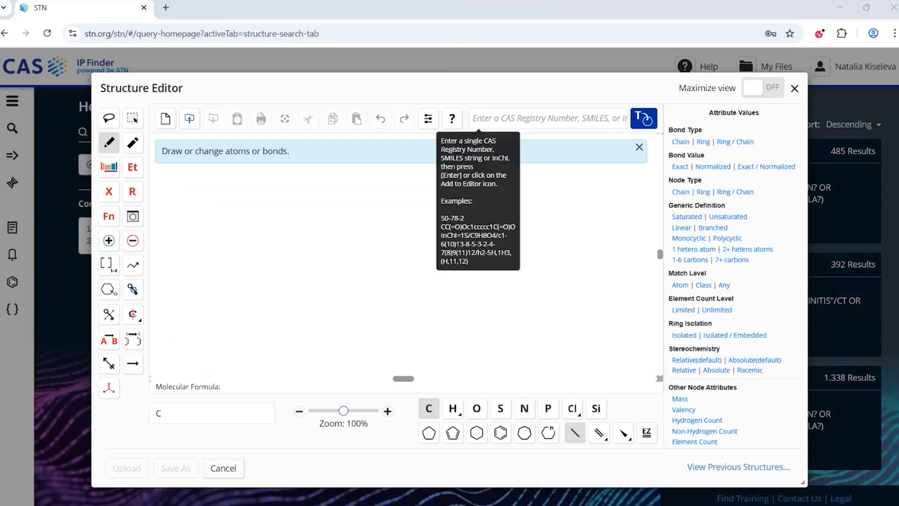
click(509, 117)
text(83881-51-0)
click(644, 119)
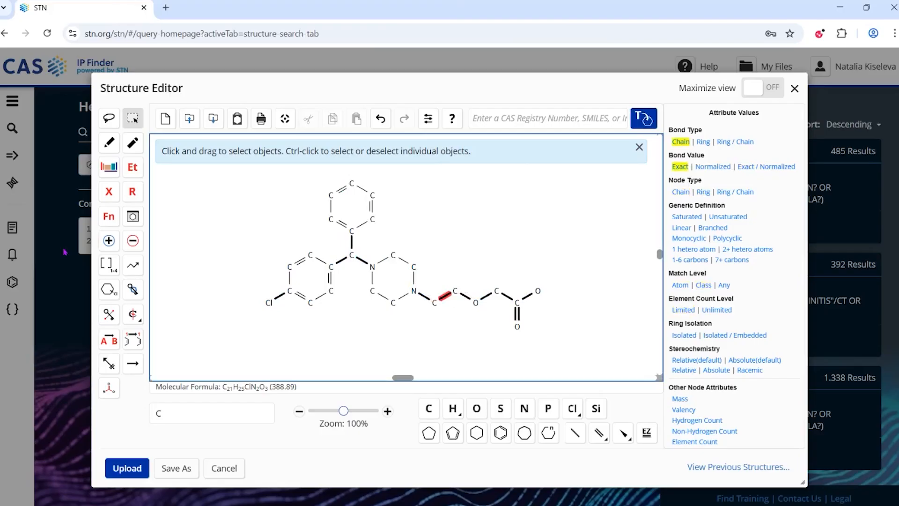
Step: Make the chain carbon beside the ether oxygen a repeating group with 0 to 5 repetitions
click(107, 265)
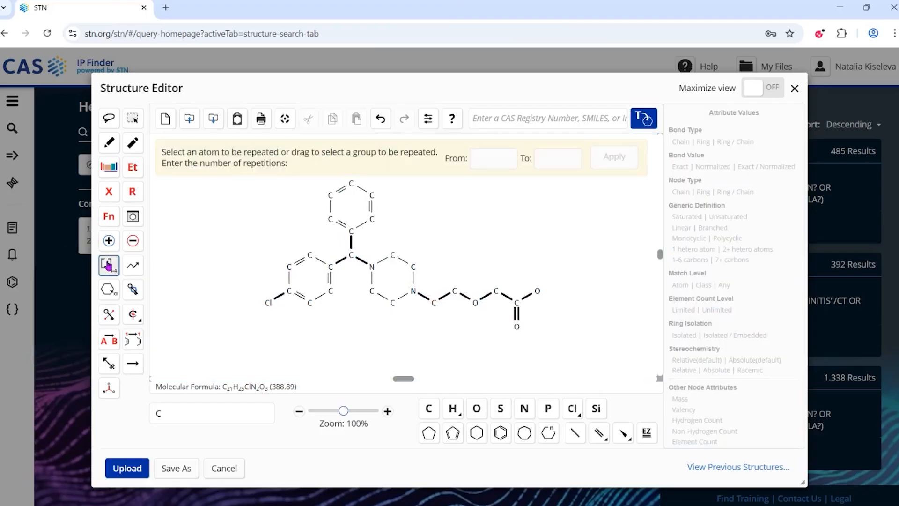
click(455, 291)
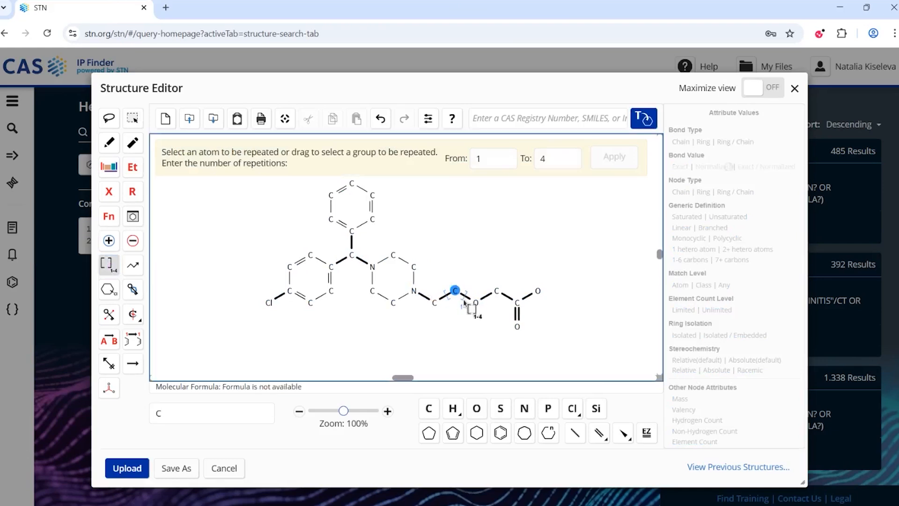
click(494, 159)
key(BackSpace)
text(0)
click(558, 159)
key(BackSpace)
text(5)
click(613, 159)
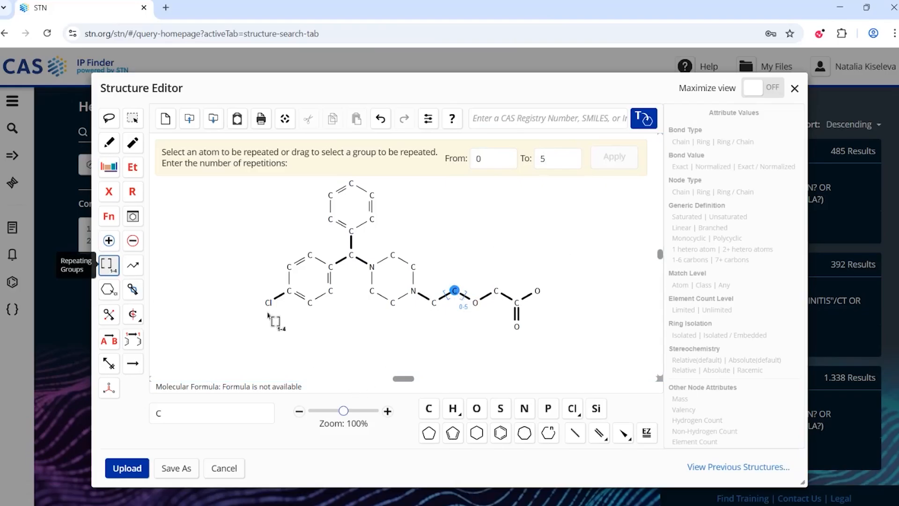
Step: Replace the chlorine on the phenyl ring with the variable node X (any halogen)
click(109, 143)
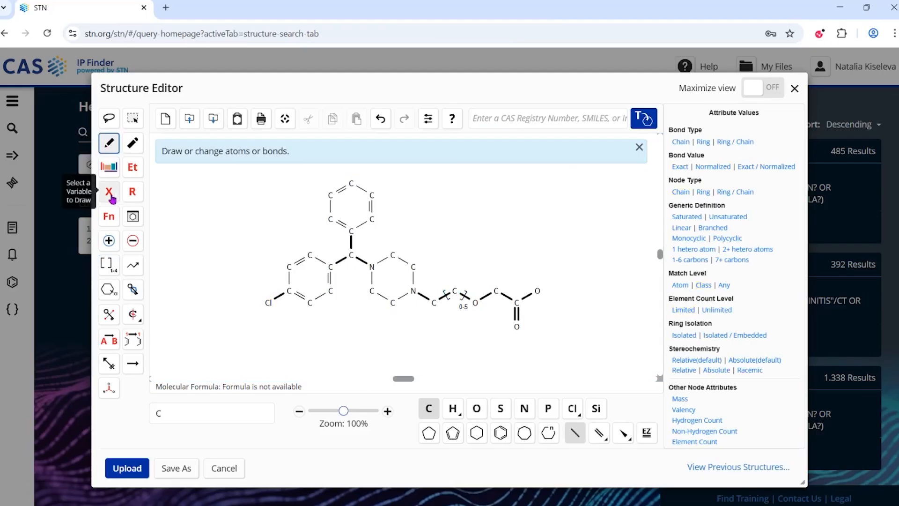
click(109, 193)
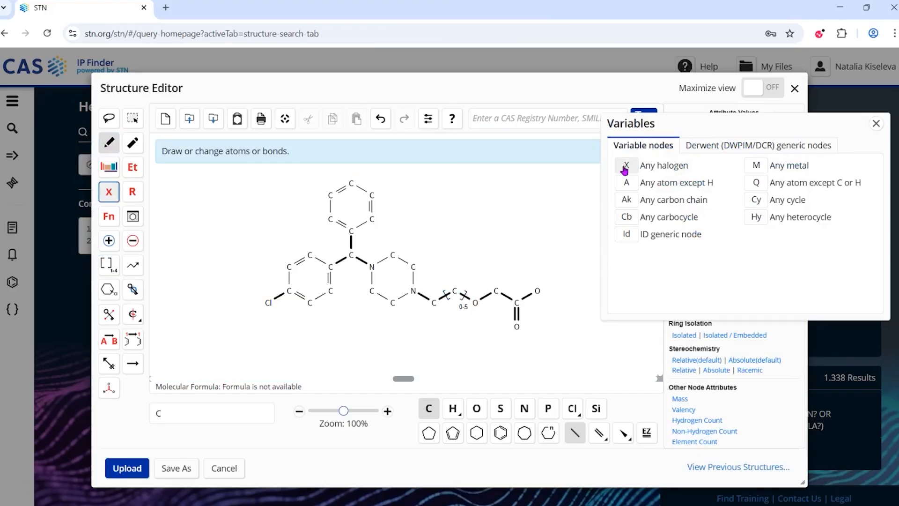
click(628, 167)
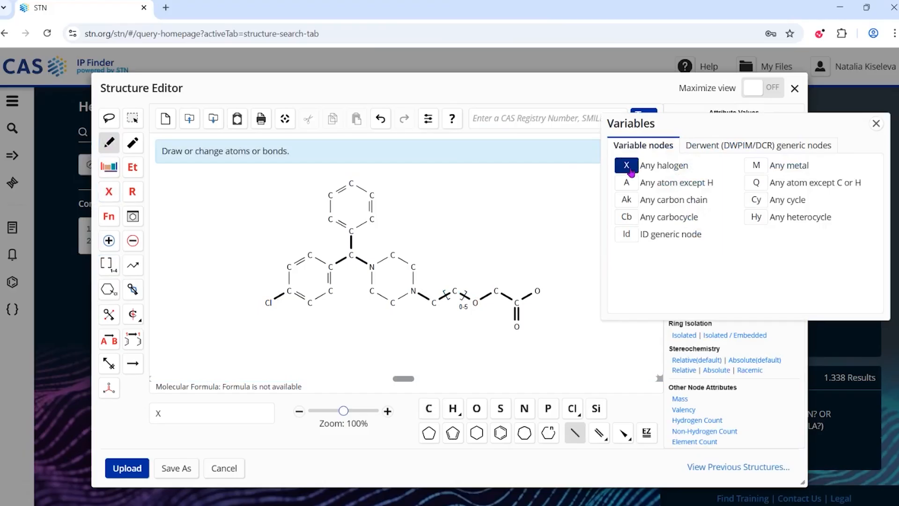
click(268, 302)
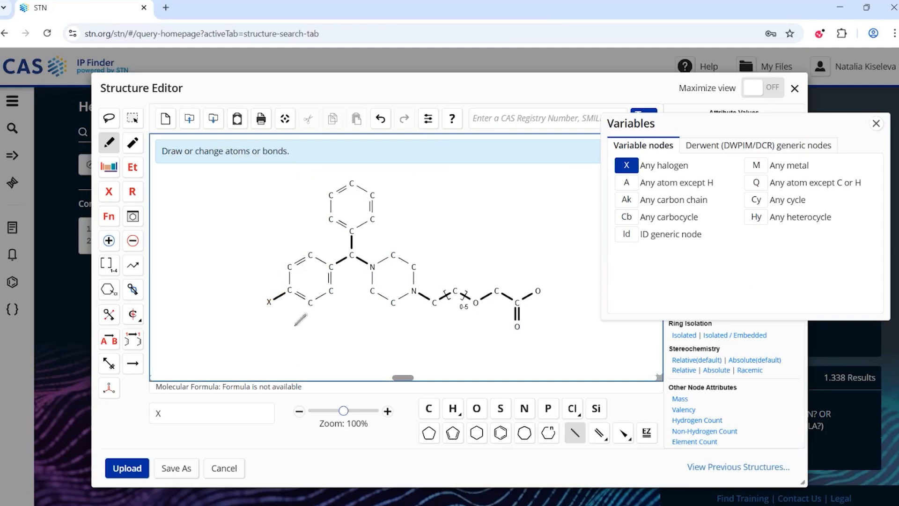
click(877, 124)
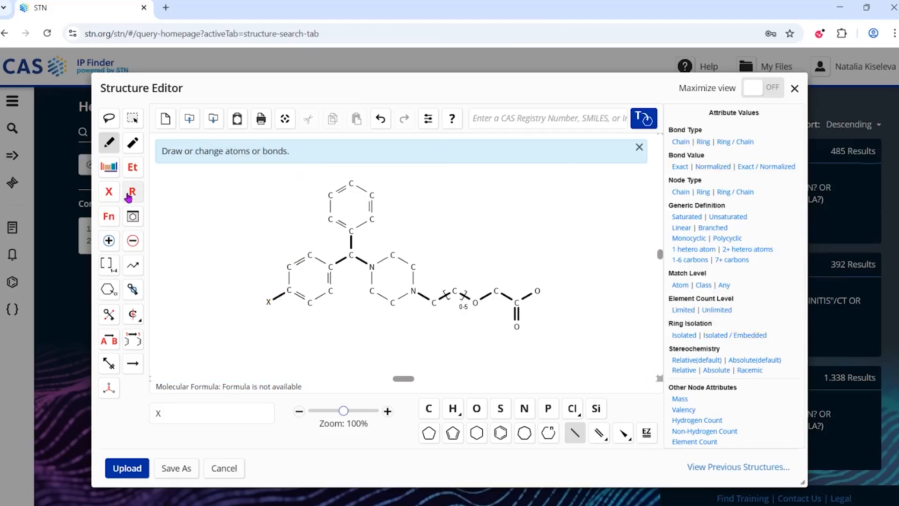
Step: Define R-group R1 as C, N and place it on the unsubstituted phenyl's ortho carbon and the piperazine nitrogen attached to the central carbon
click(129, 196)
click(593, 187)
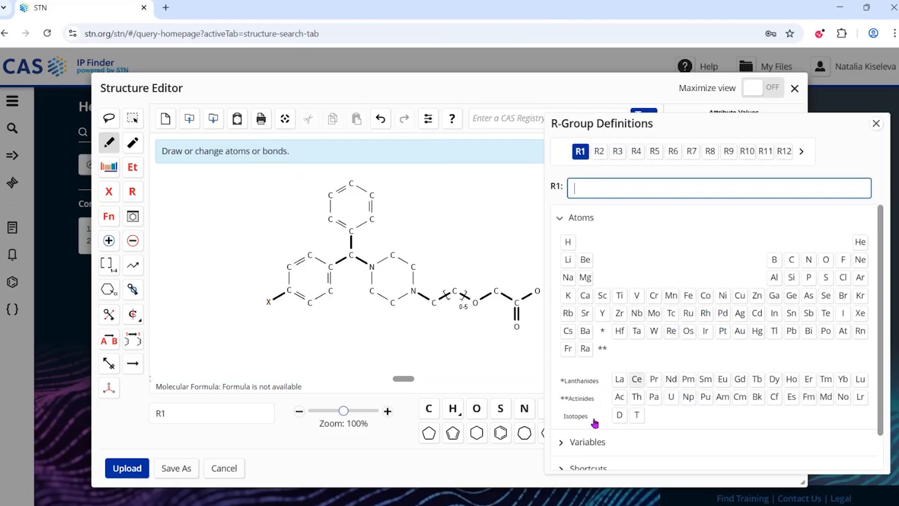
click(564, 219)
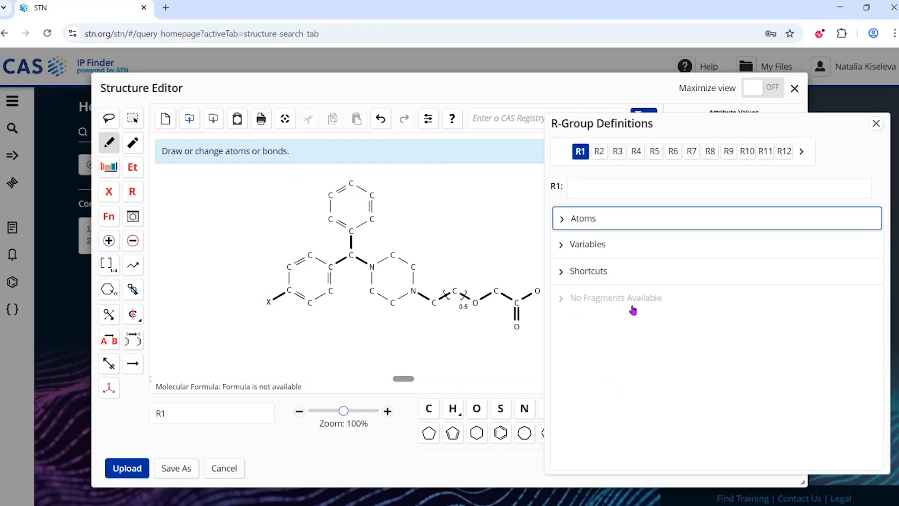
click(581, 187)
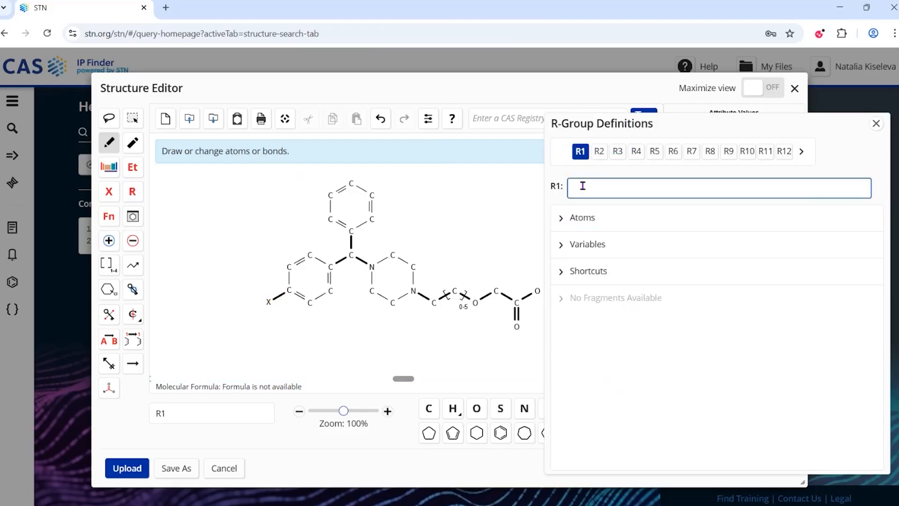
text(C,N)
click(372, 219)
click(372, 266)
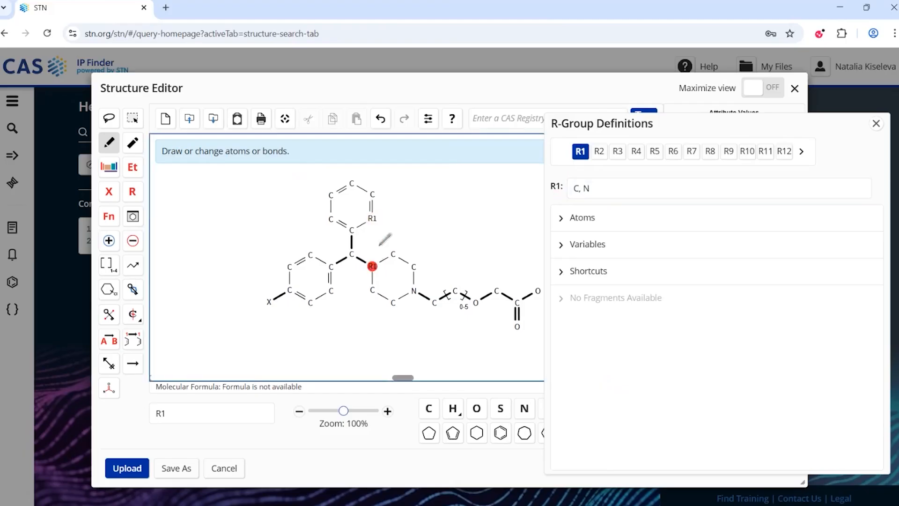
click(875, 124)
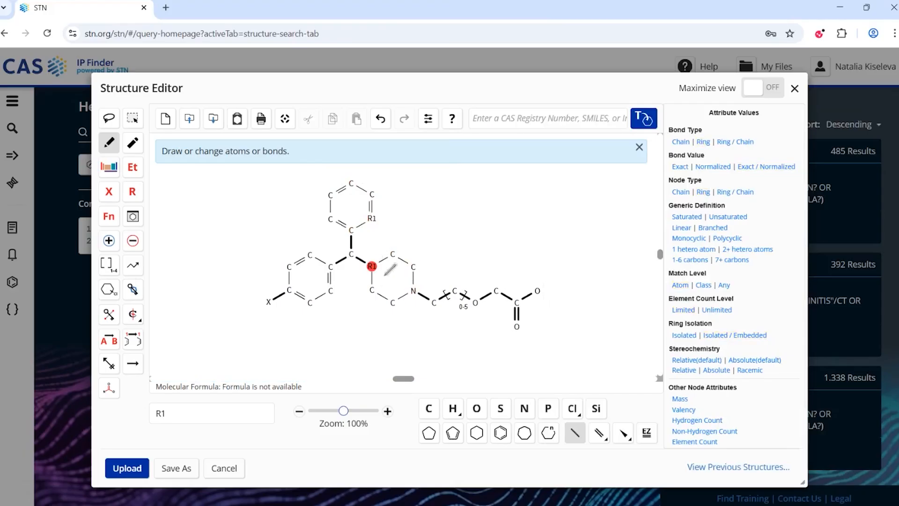
Step: Upload the finished structure query for searching in the REGISTRY database
click(127, 468)
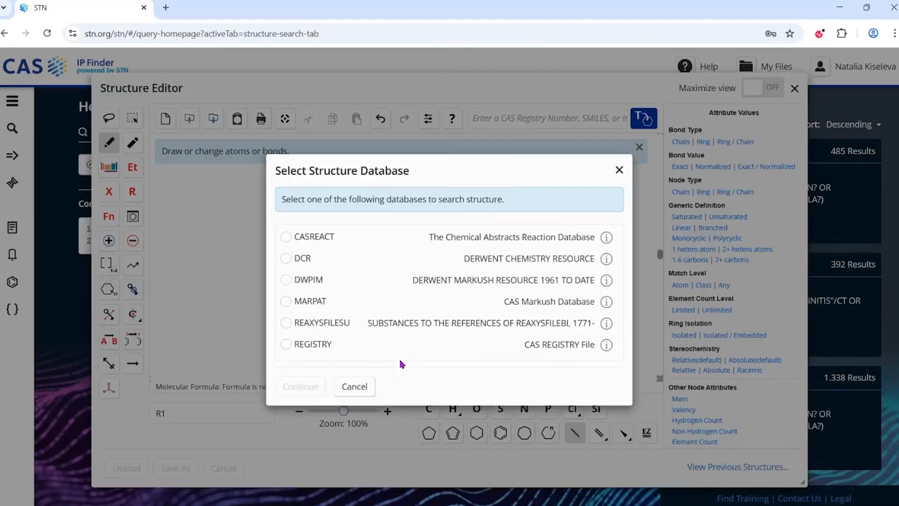
click(287, 345)
click(301, 386)
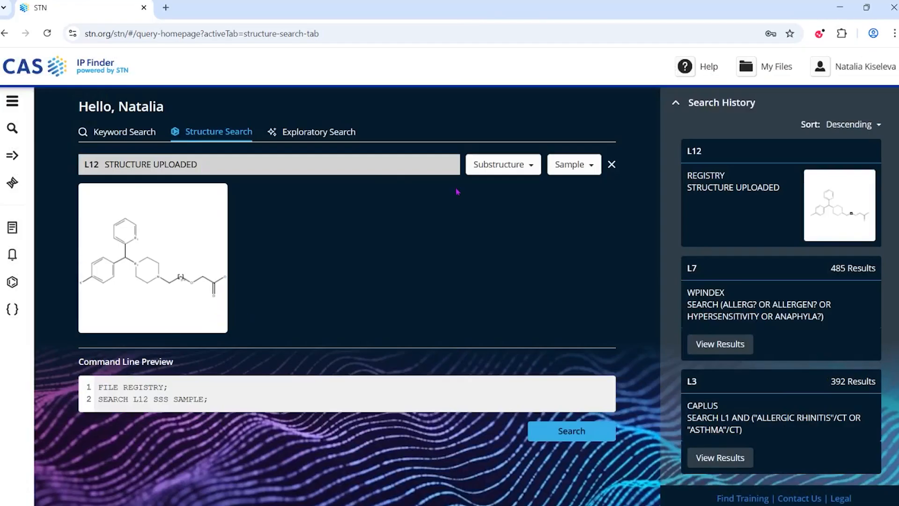
Step: Run the uploaded structure as a Substructure (SSS) search with Full (FUL) scope
click(496, 169)
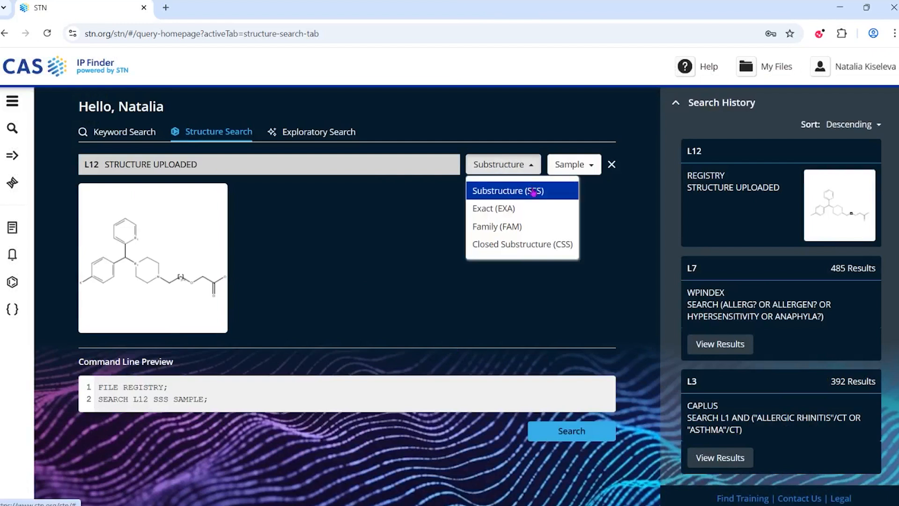
click(569, 165)
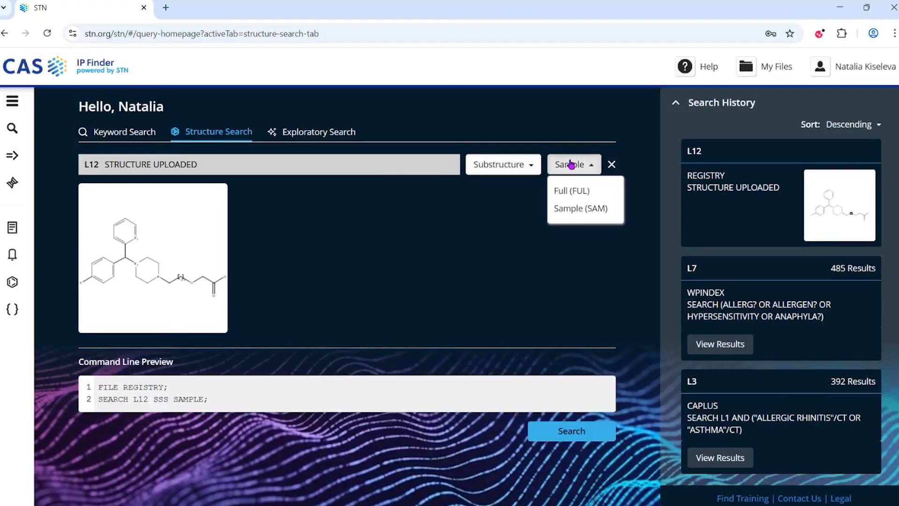
click(569, 191)
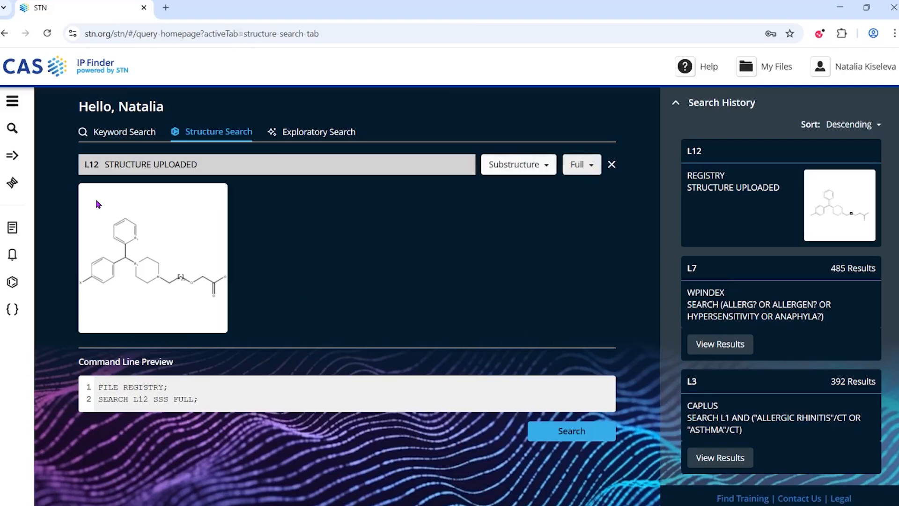
click(566, 435)
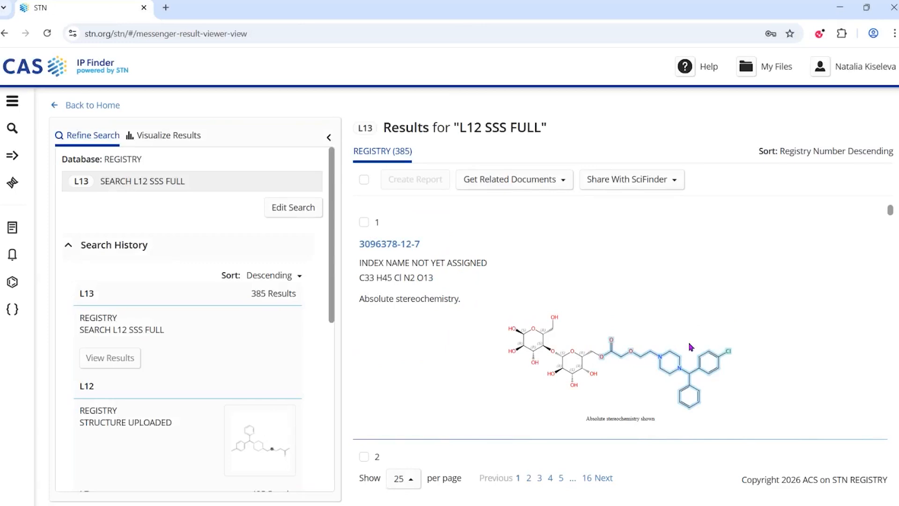
Step: Examine the highlighted query matches in the first substance records and the available results-per-page options
scroll(727, 320, down, 5)
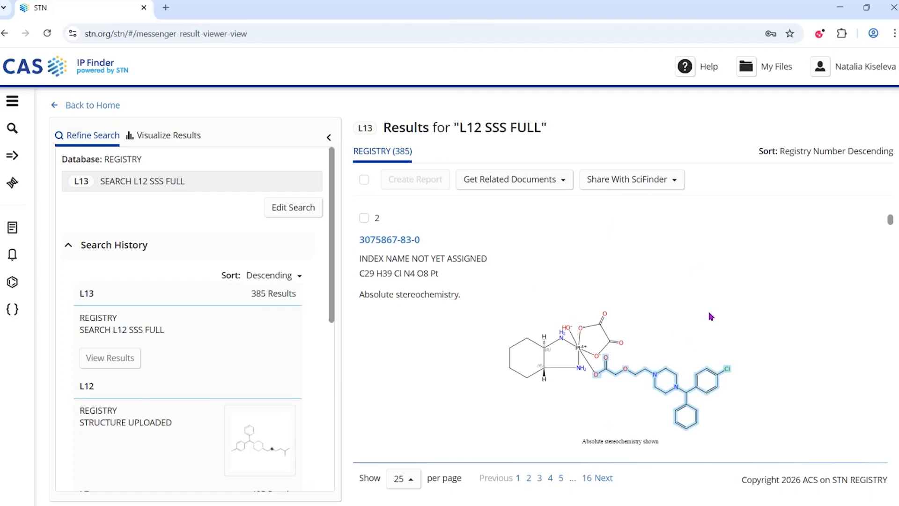
scroll(680, 316, down, 2)
scroll(681, 316, down, 3)
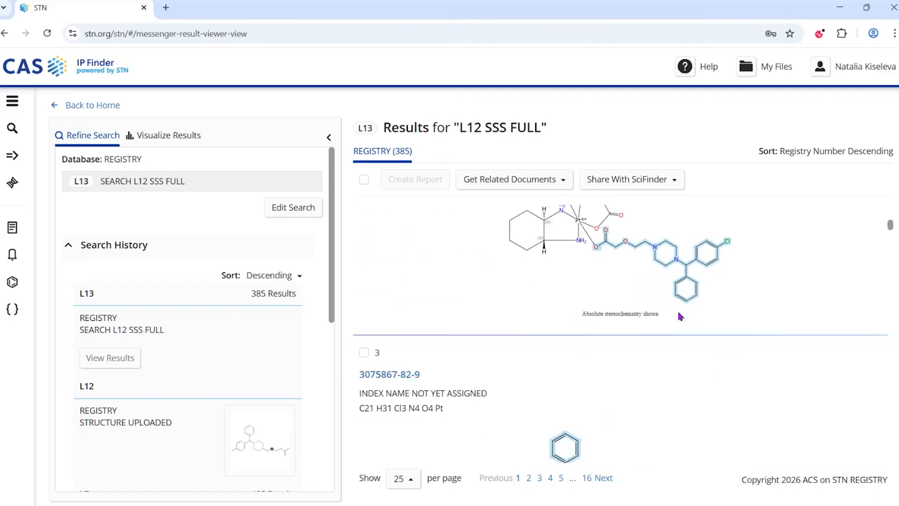
scroll(680, 316, down, 1)
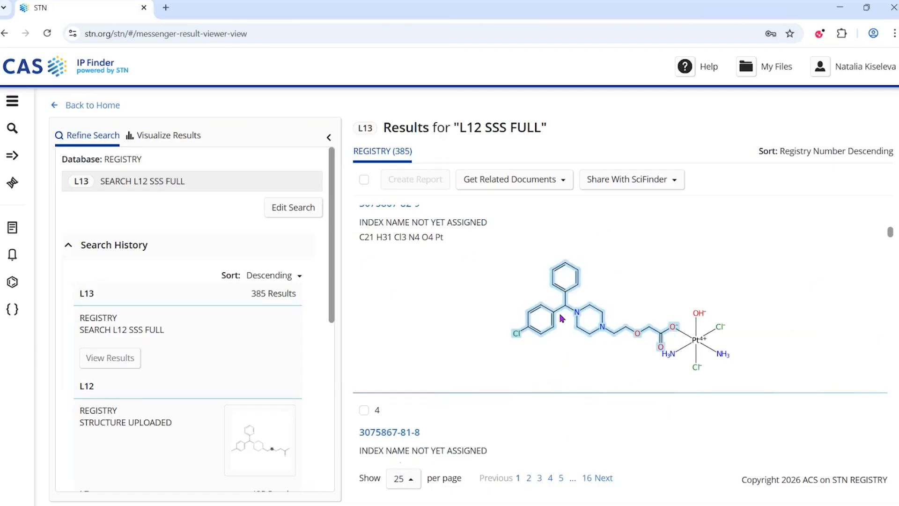
scroll(475, 299, up, 1)
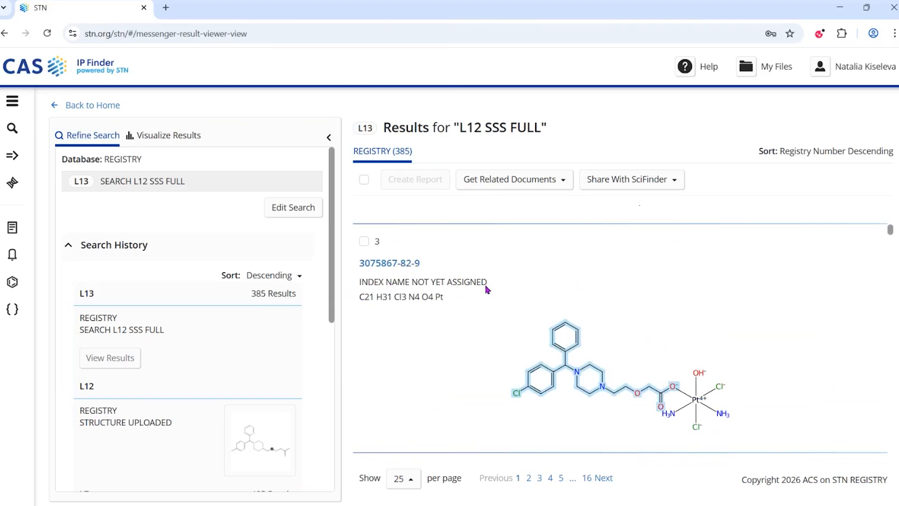
scroll(566, 309, down, 3)
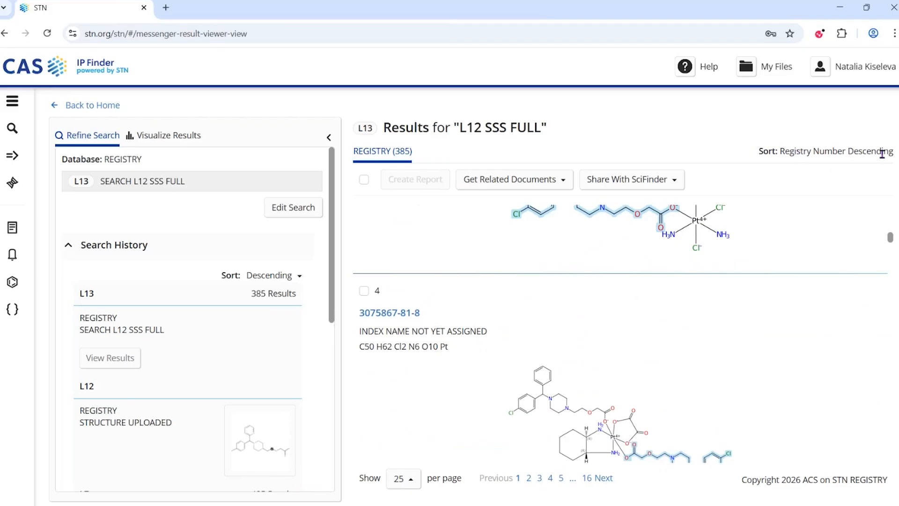
scroll(636, 331, up, 10)
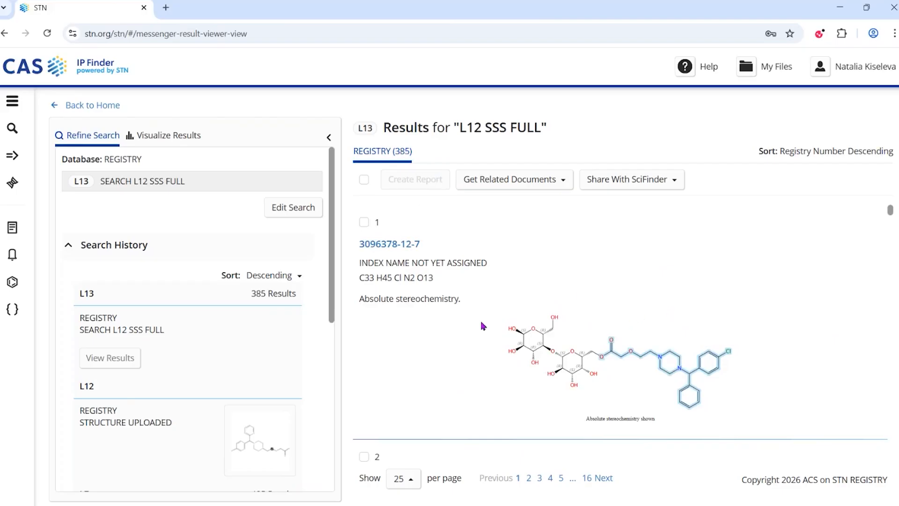
scroll(682, 345, down, 8)
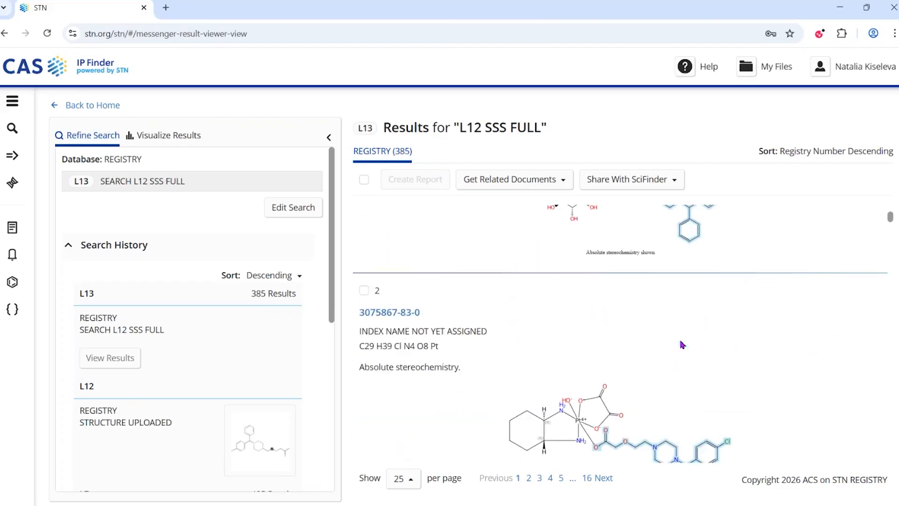
scroll(683, 345, down, 5)
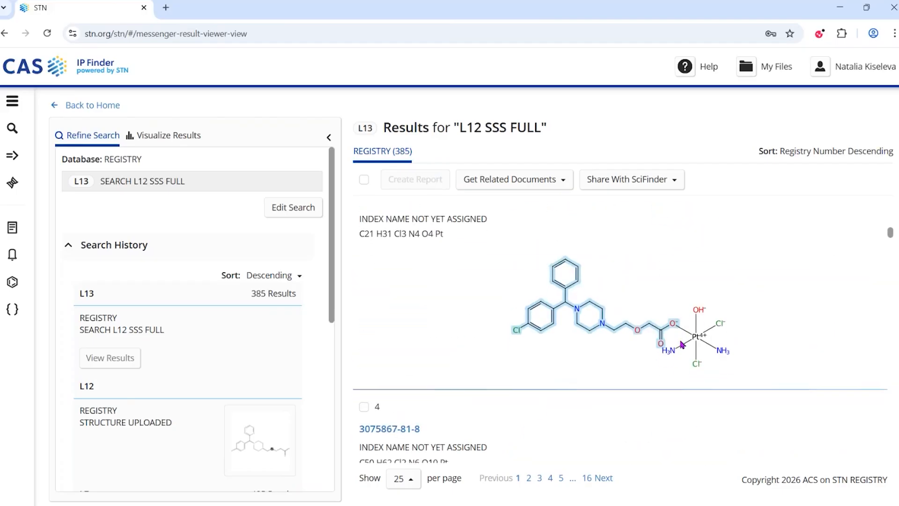
scroll(683, 327, down, 3)
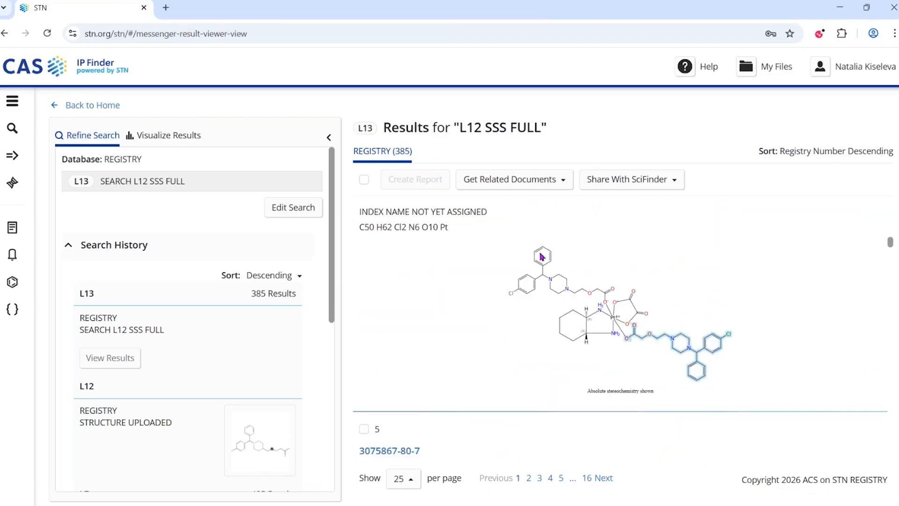
scroll(771, 347, down, 3)
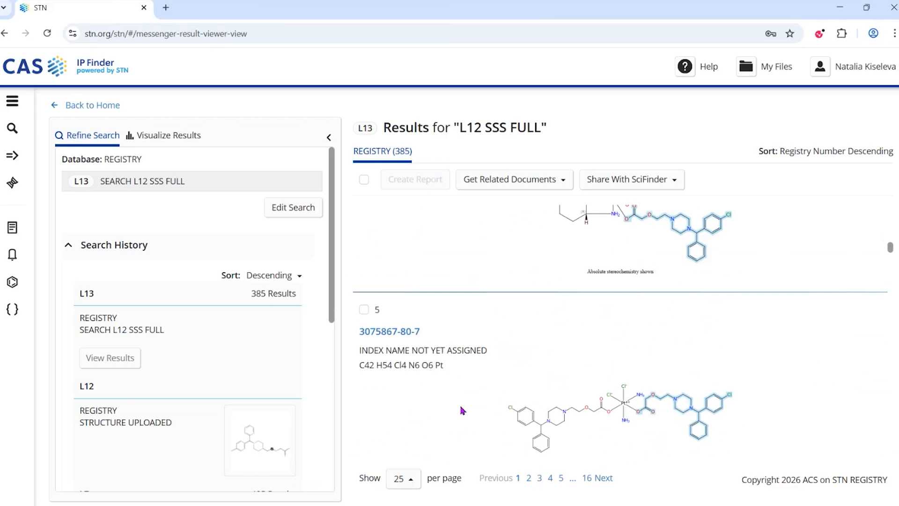
click(409, 485)
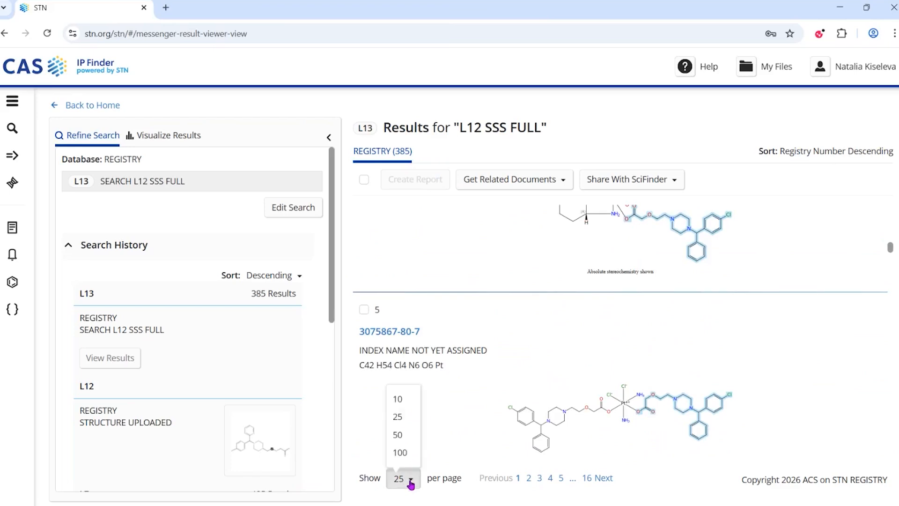
scroll(663, 319, down, 1)
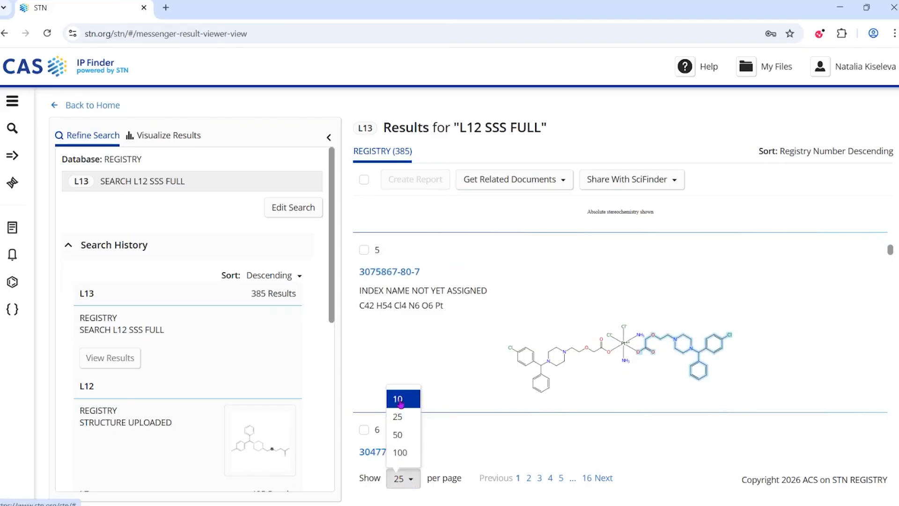
click(478, 426)
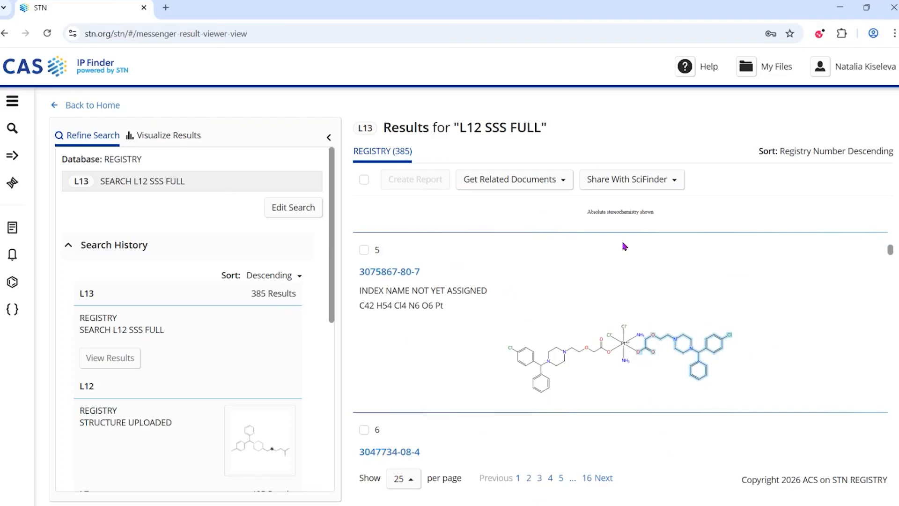
Step: Add the suggested Top Super Roles chart for the REGISTRY results and inspect the counts of its largest roles
click(175, 136)
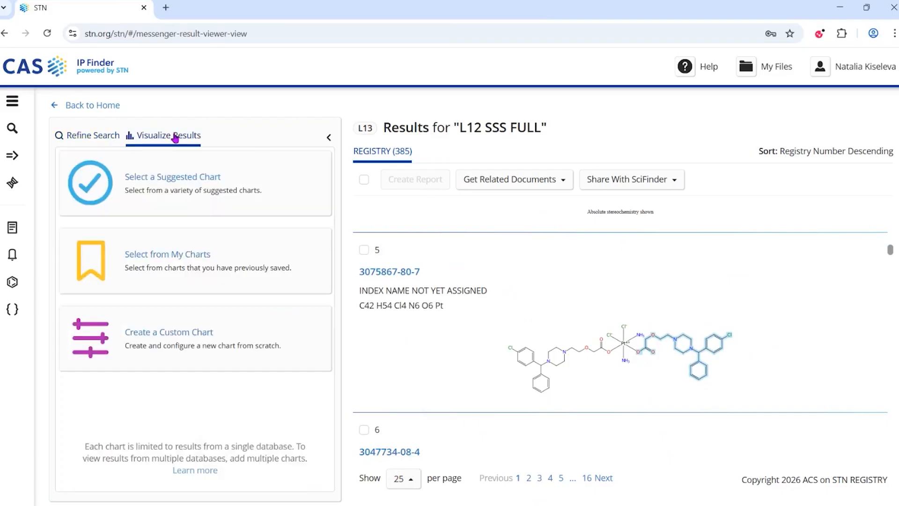
click(167, 190)
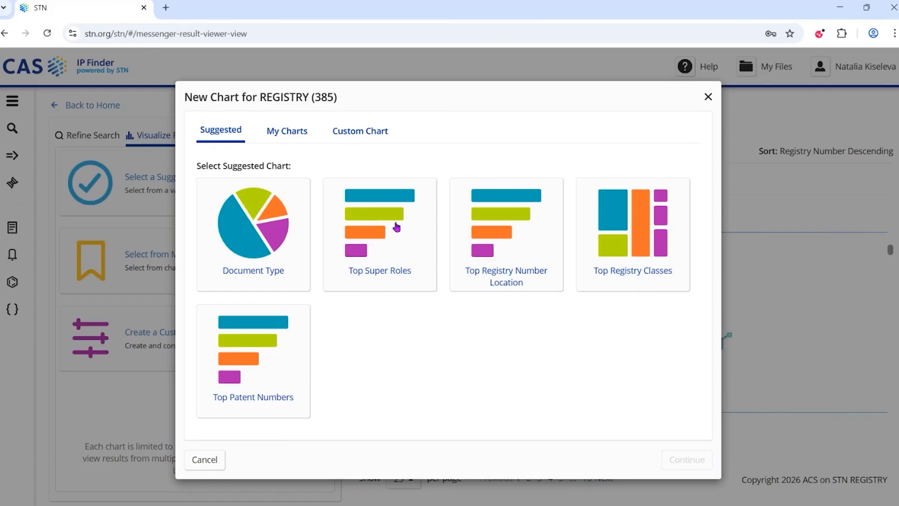
click(385, 261)
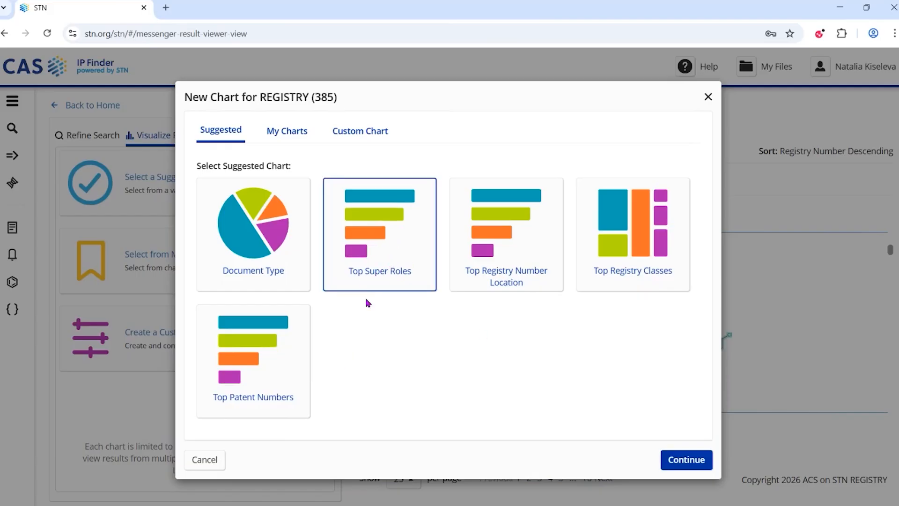
click(686, 469)
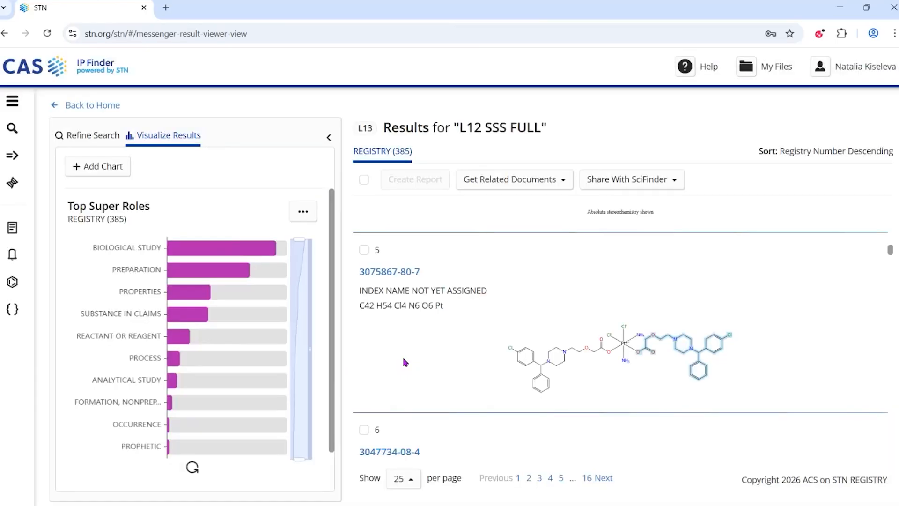
mouse_move(241, 248)
mouse_move(241, 274)
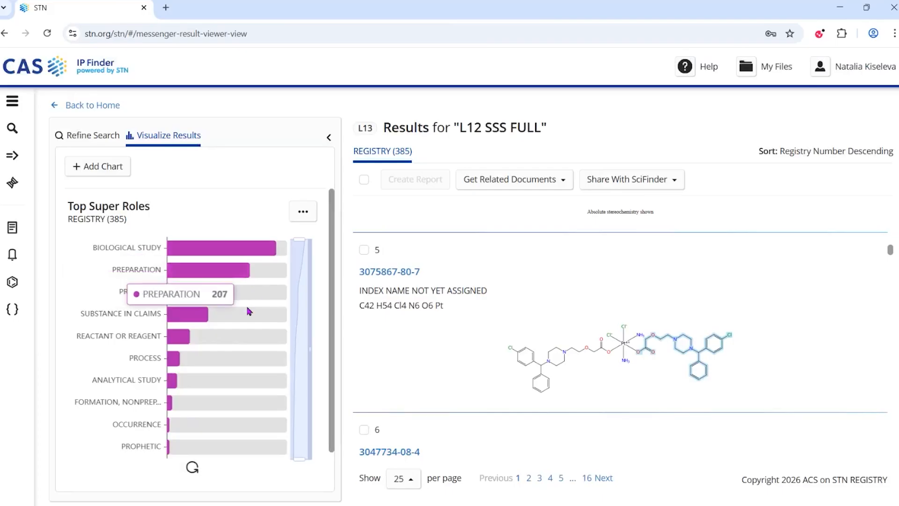
mouse_move(194, 302)
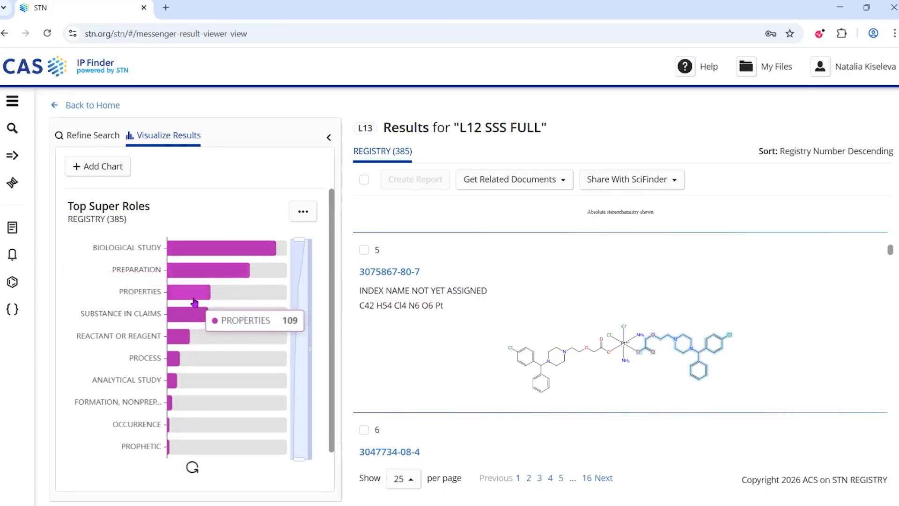
mouse_move(200, 318)
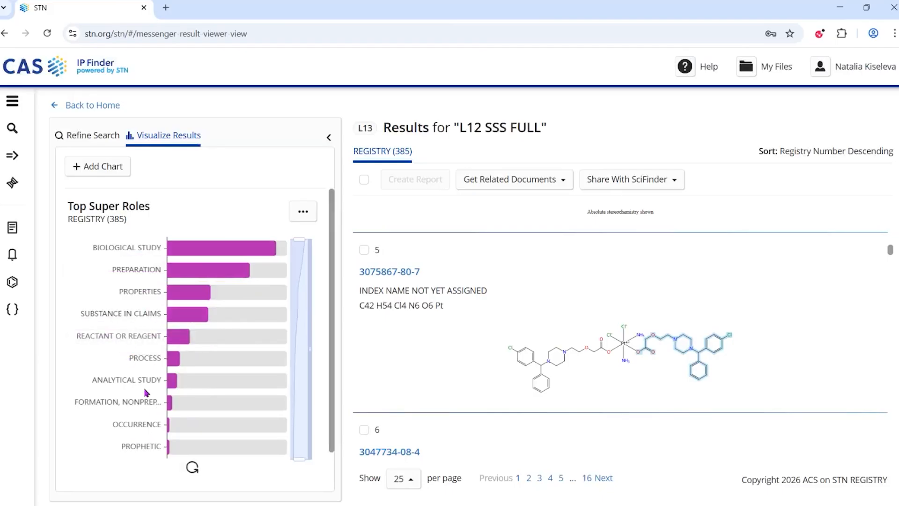
mouse_move(131, 245)
Step: Retrieve related CAPLUS documents for all substance results, including both patents and non-patent literature
click(505, 178)
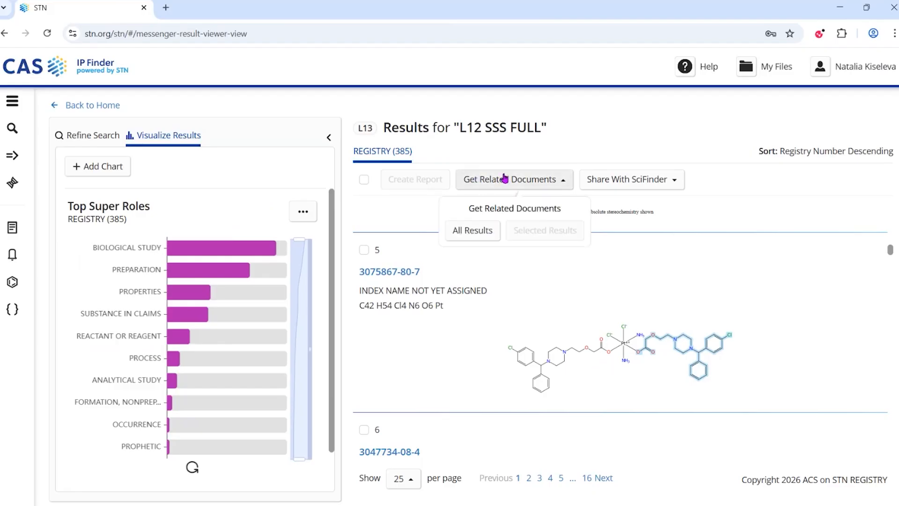
click(486, 233)
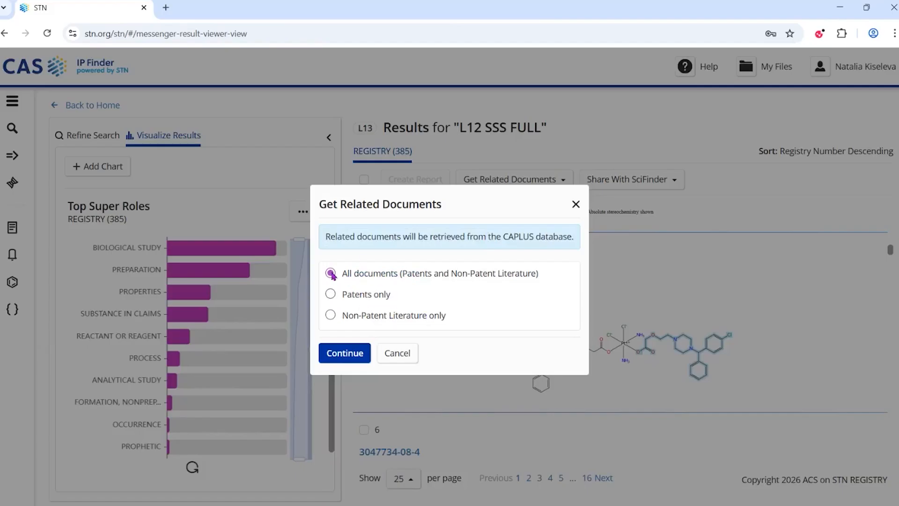
click(345, 360)
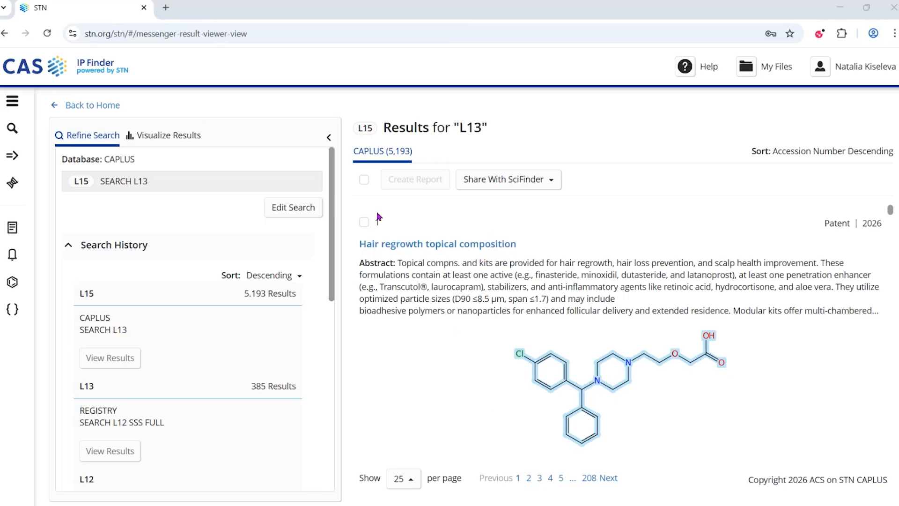
Step: Refine L15 in CAPLUS with an AND Basic Index term (ALLERG? OR ALLERGEN? OR HYPERSENSITIVITY OR ANAPHYLA?) and run the search
click(287, 209)
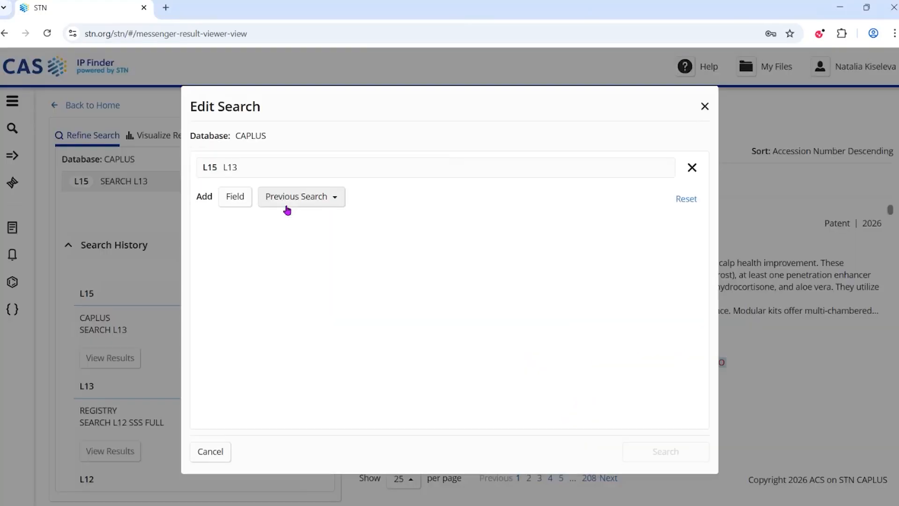
click(229, 198)
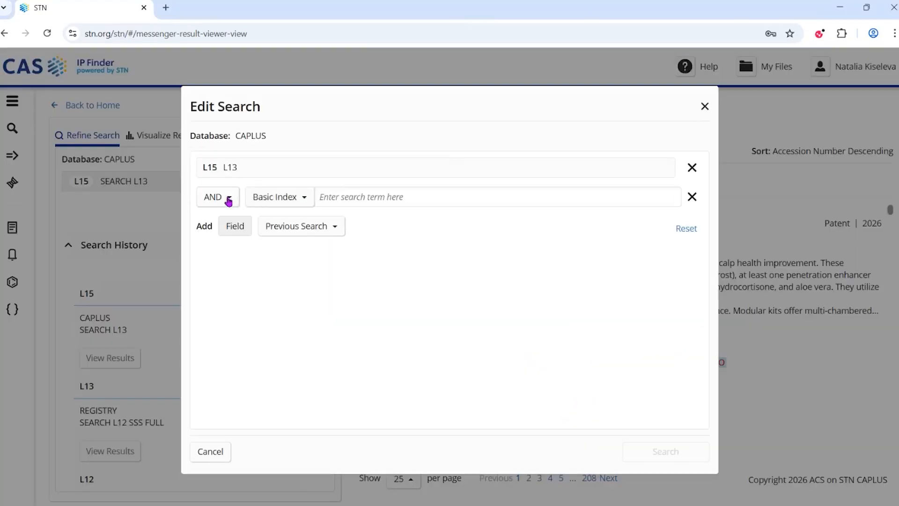
click(367, 193)
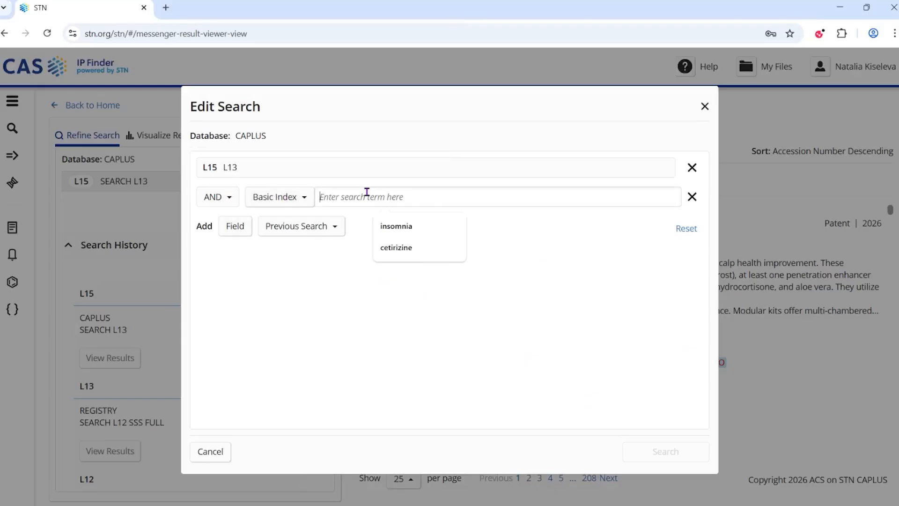
text((ALLERG? OR ALLERGEN? OR HYPERSENSITIVITY OR ANAPHYLA?))
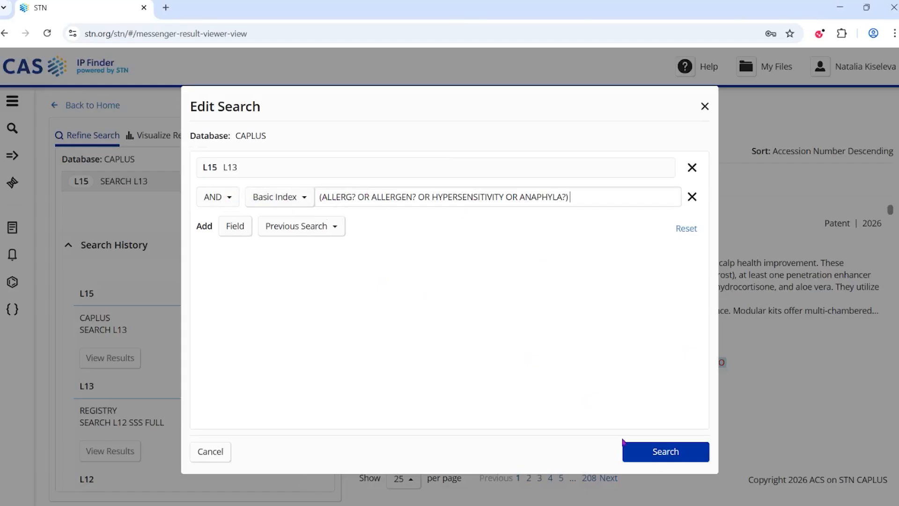
click(666, 453)
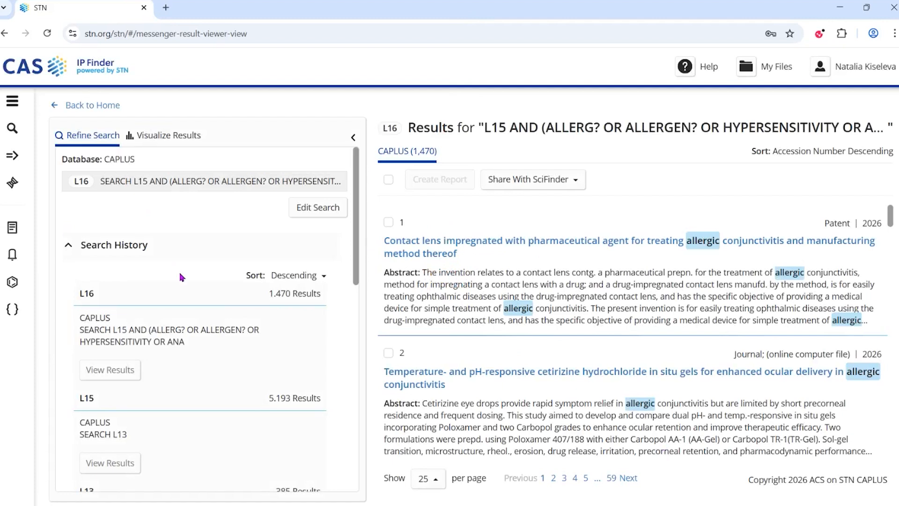
Step: Exclude the earlier L1 keyword results from L16 with the NOT operator and run the search
scroll(181, 281, down, 10)
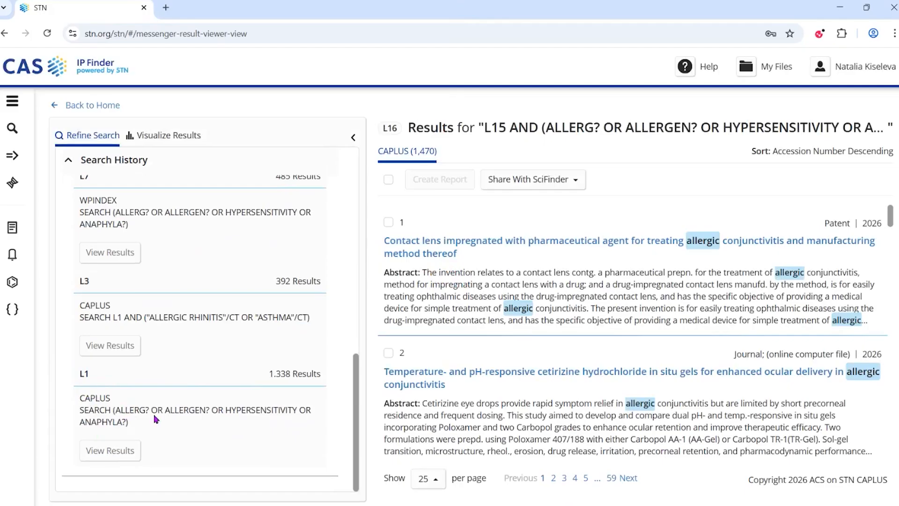
scroll(163, 417, up, 10)
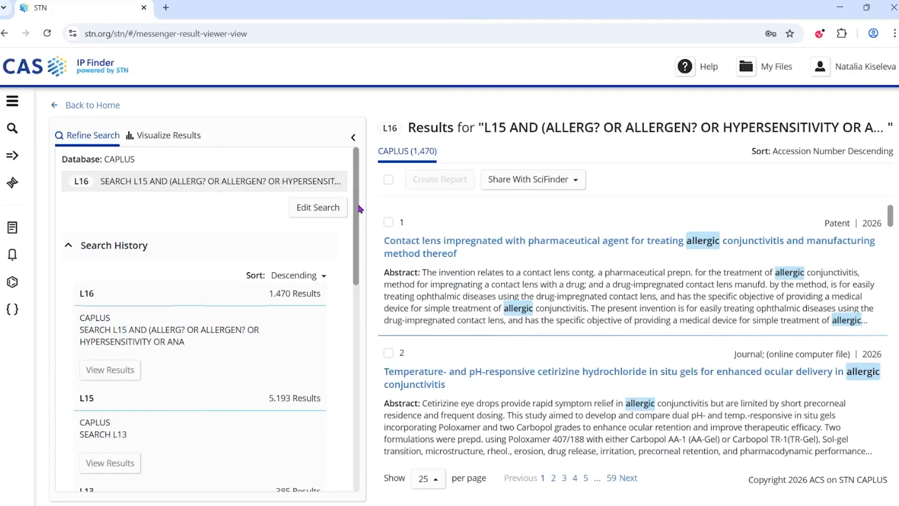
click(303, 212)
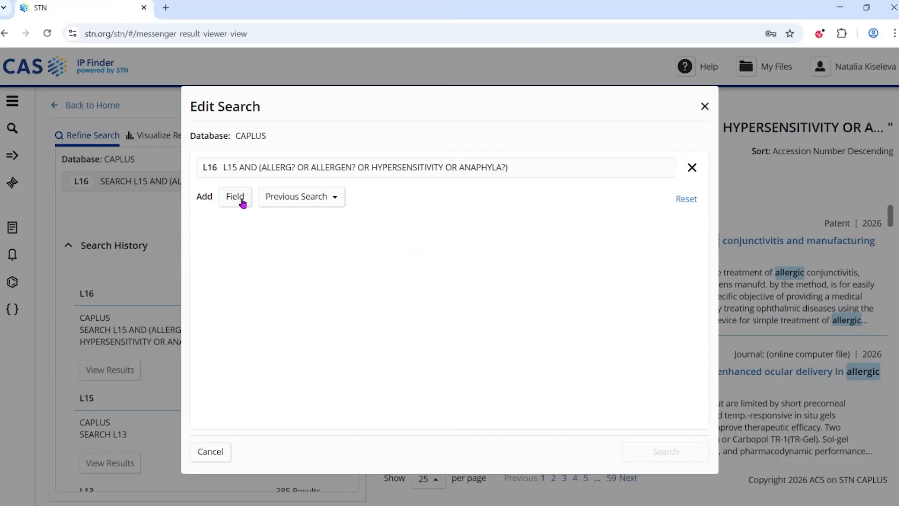
click(291, 196)
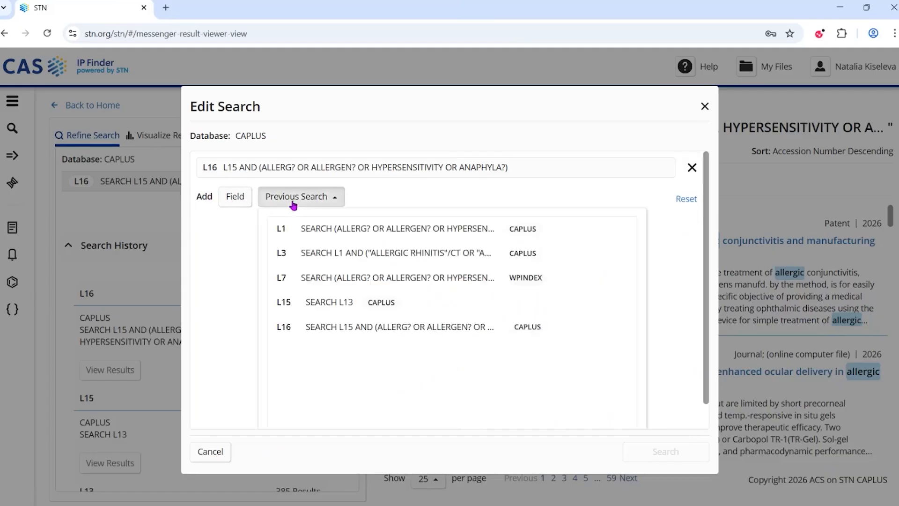
click(326, 231)
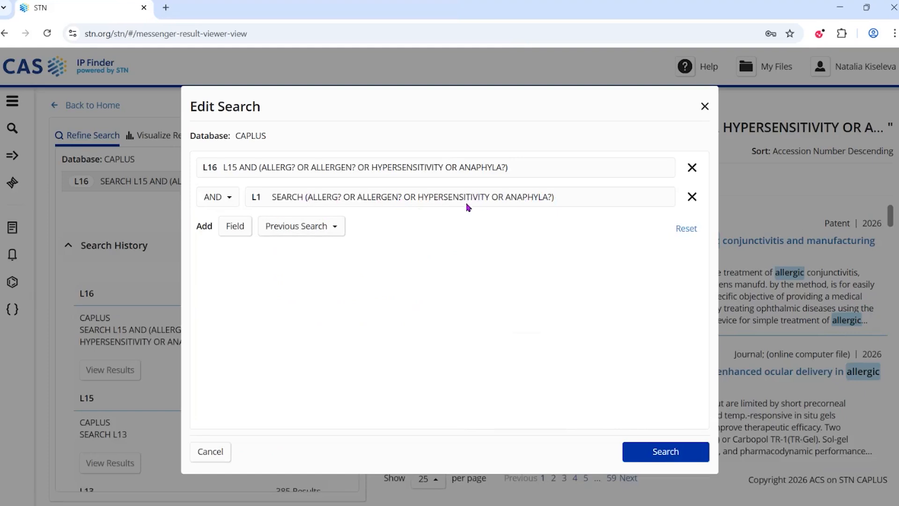
click(210, 199)
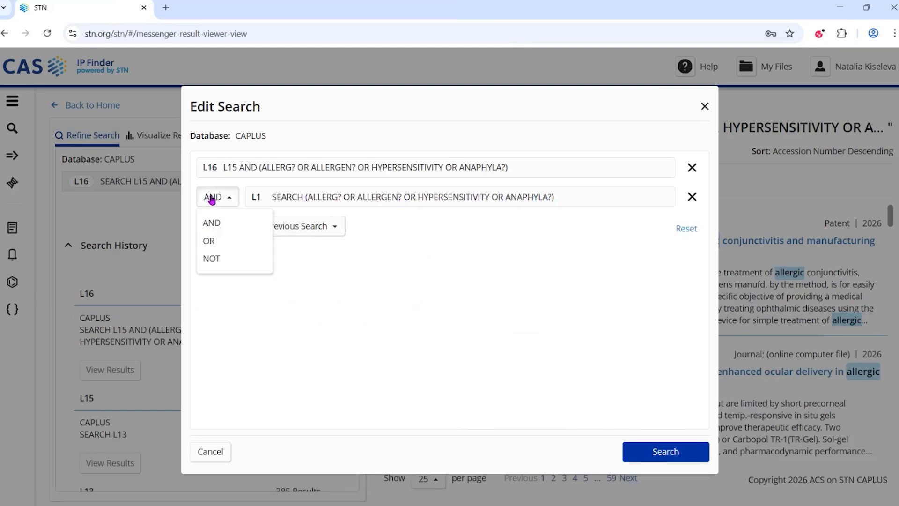
click(221, 259)
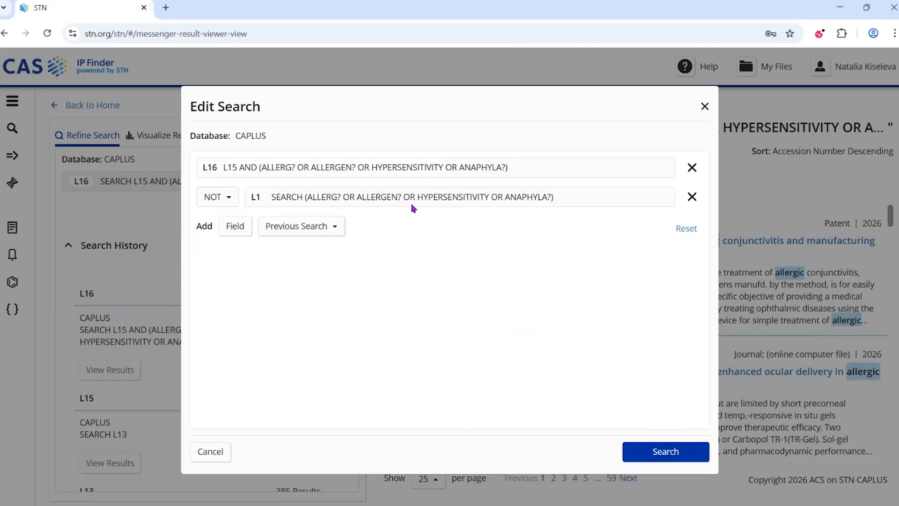
click(663, 454)
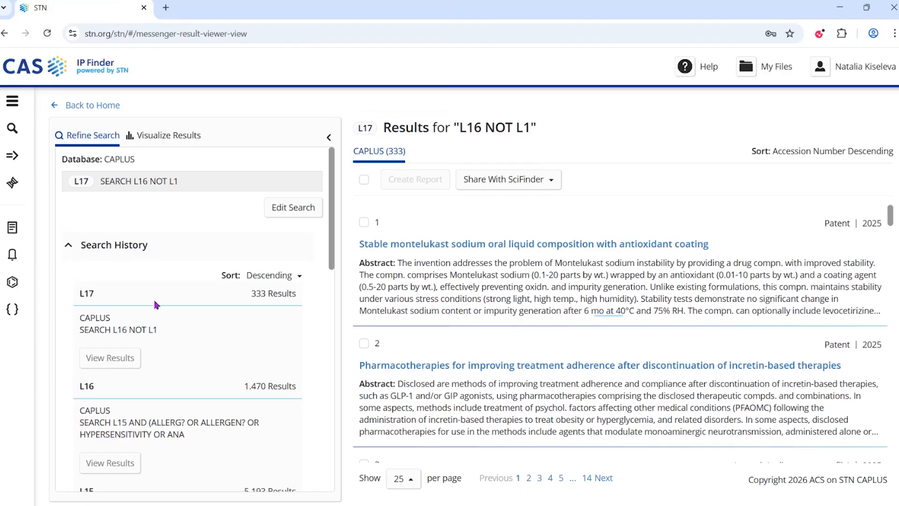
Step: Return to the L16 results and run a search combining them with previous search L1 using the OR operator
scroll(140, 291, down, 3)
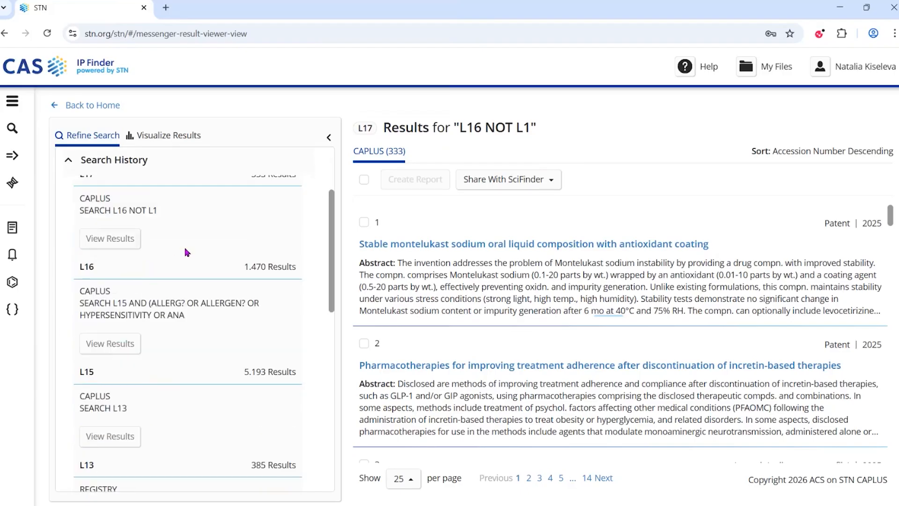
scroll(187, 252, up, 2)
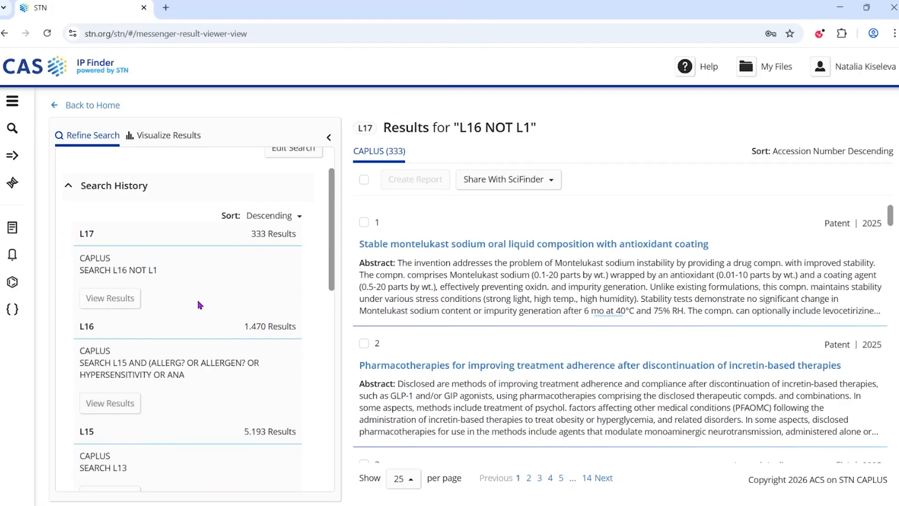
scroll(199, 306, up, 2)
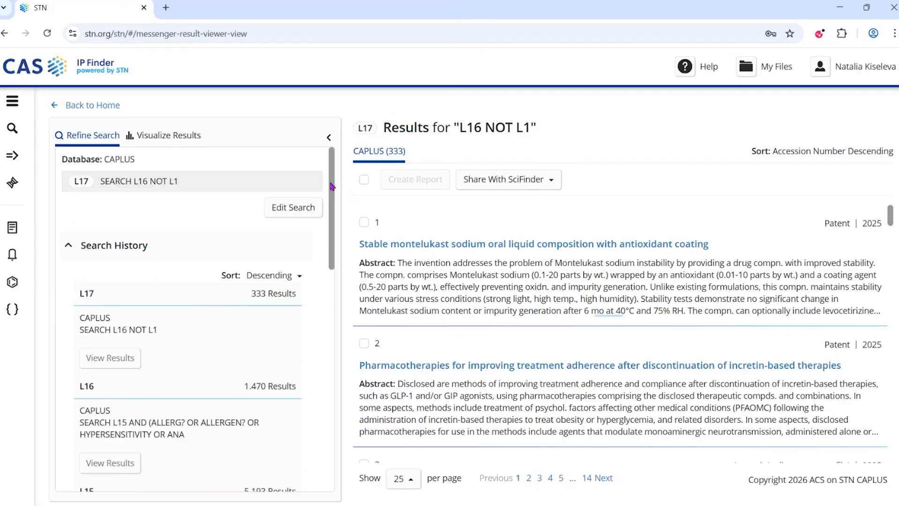
scroll(141, 286, down, 2)
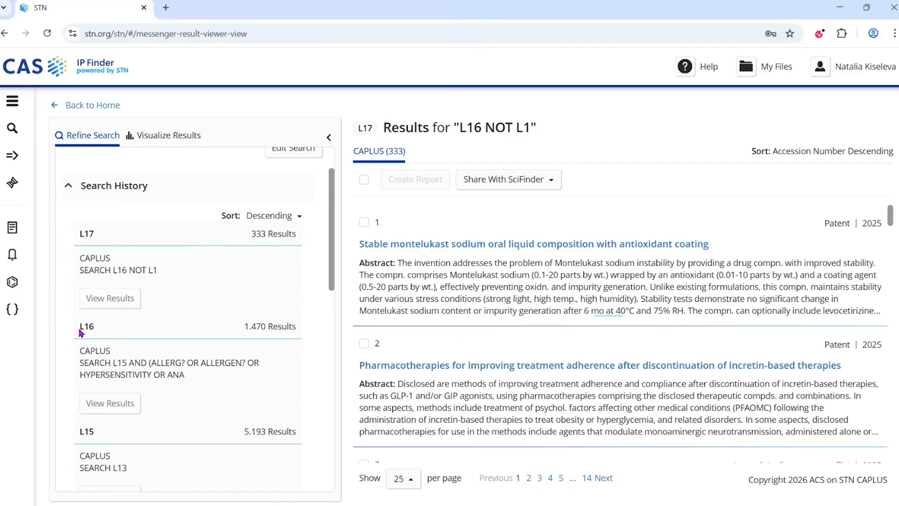
click(110, 406)
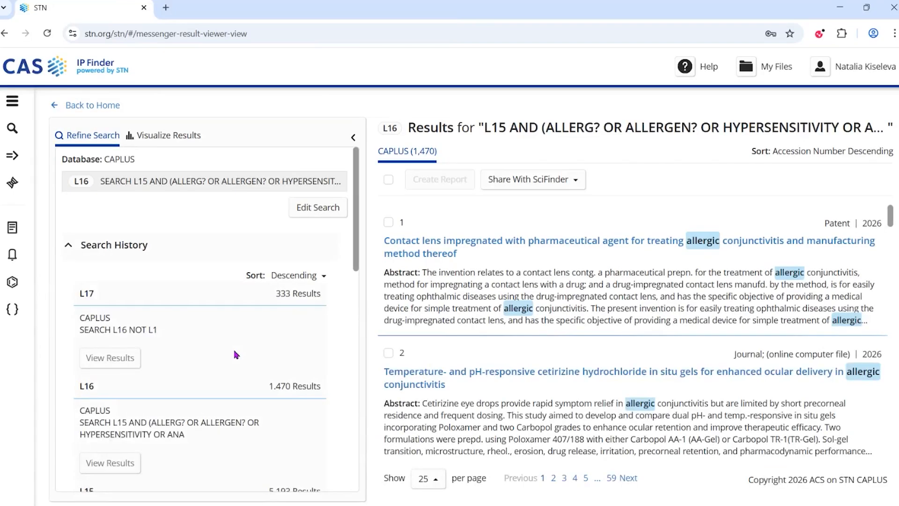
click(306, 207)
click(306, 197)
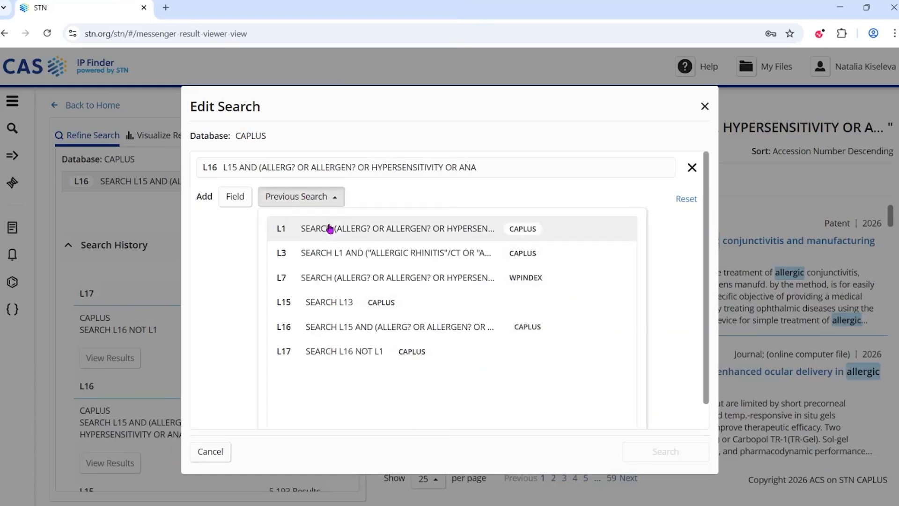
click(329, 229)
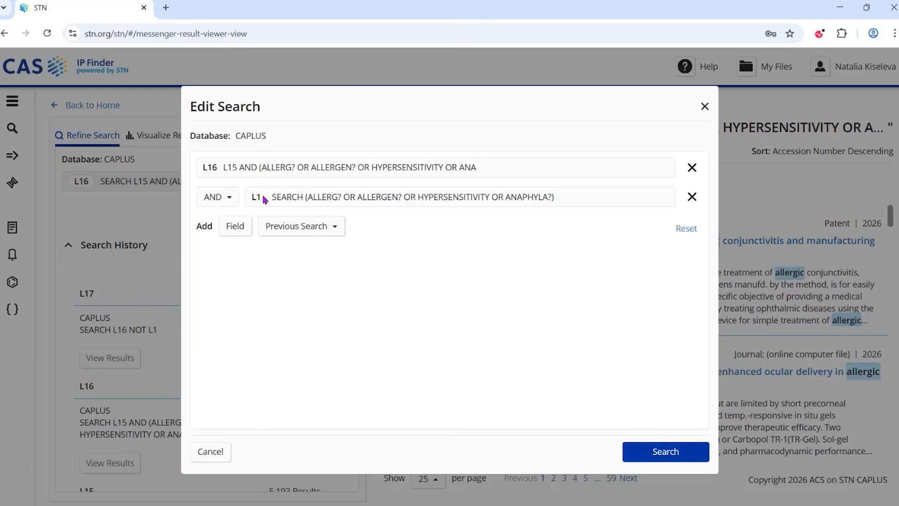
click(235, 203)
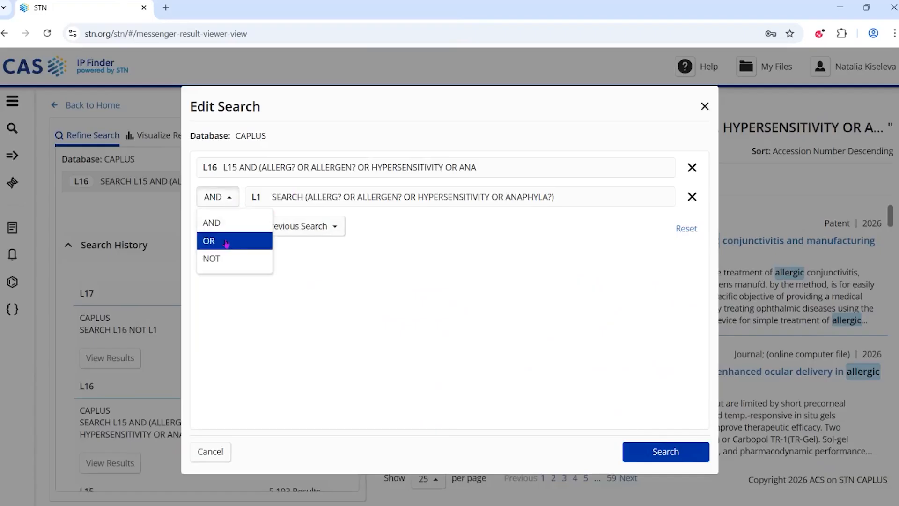
click(224, 240)
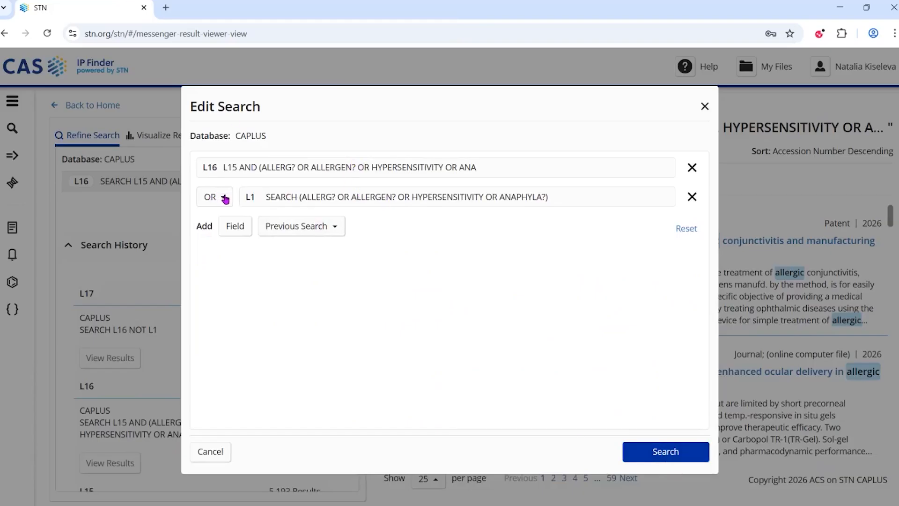
click(665, 454)
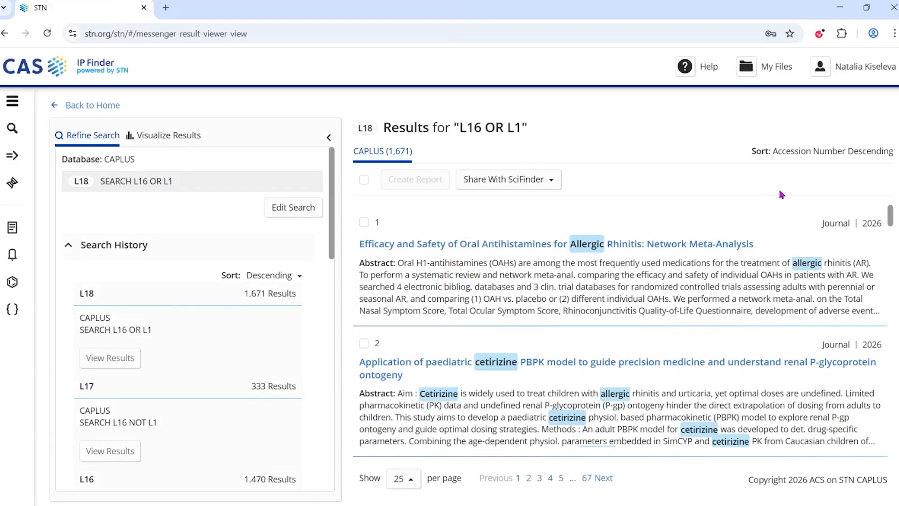
Step: Select records 3 and 5 in the combined CAPLUS results and clear both selections
scroll(389, 262, down, 1)
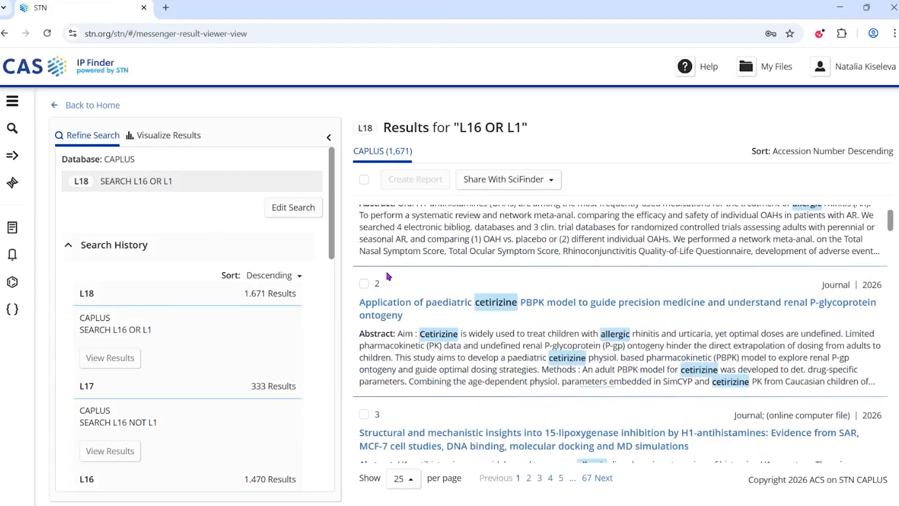
scroll(381, 292, down, 3)
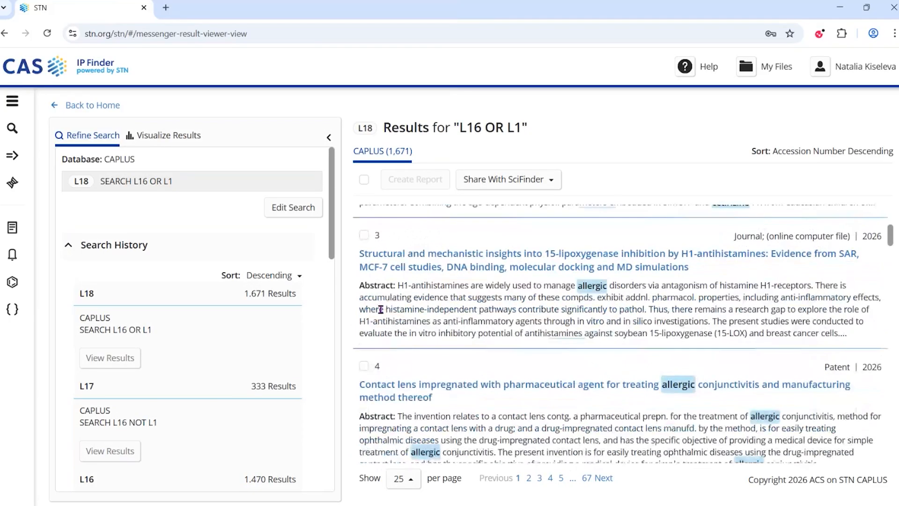
click(364, 235)
scroll(437, 321, down, 4)
click(364, 258)
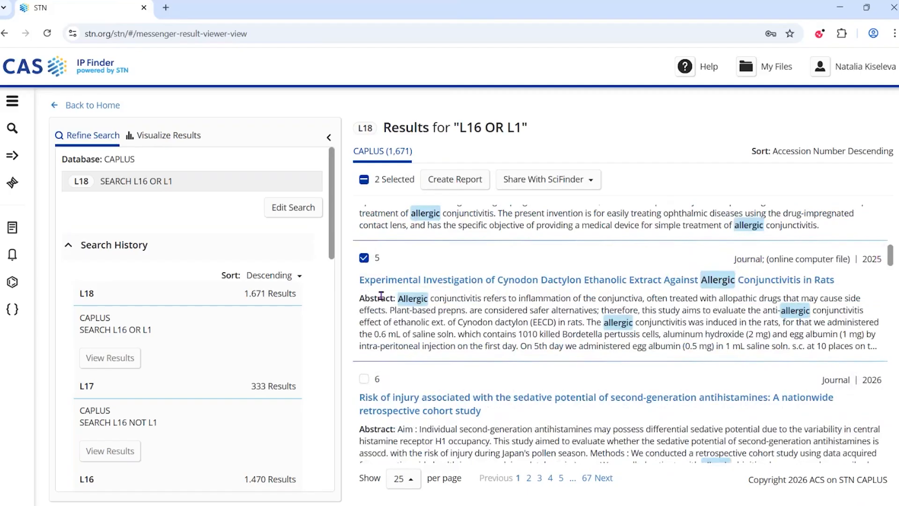
click(364, 258)
scroll(365, 300, up, 8)
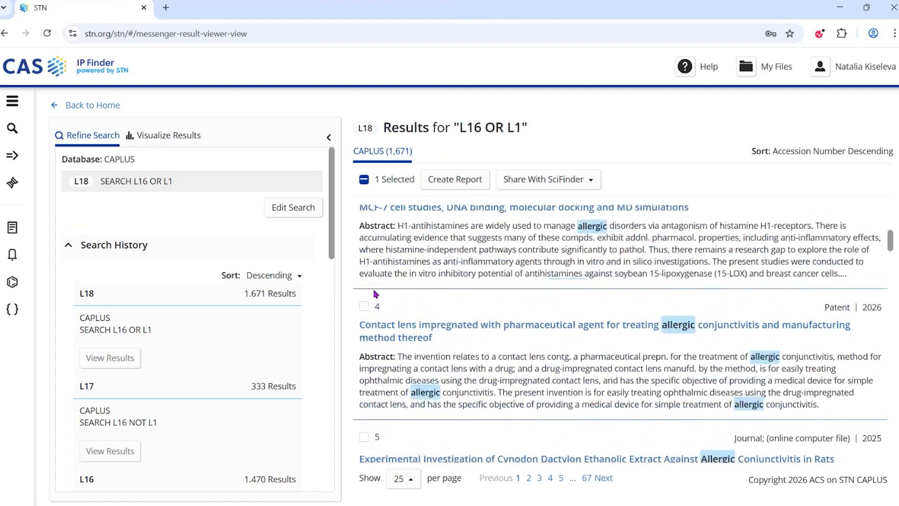
click(364, 354)
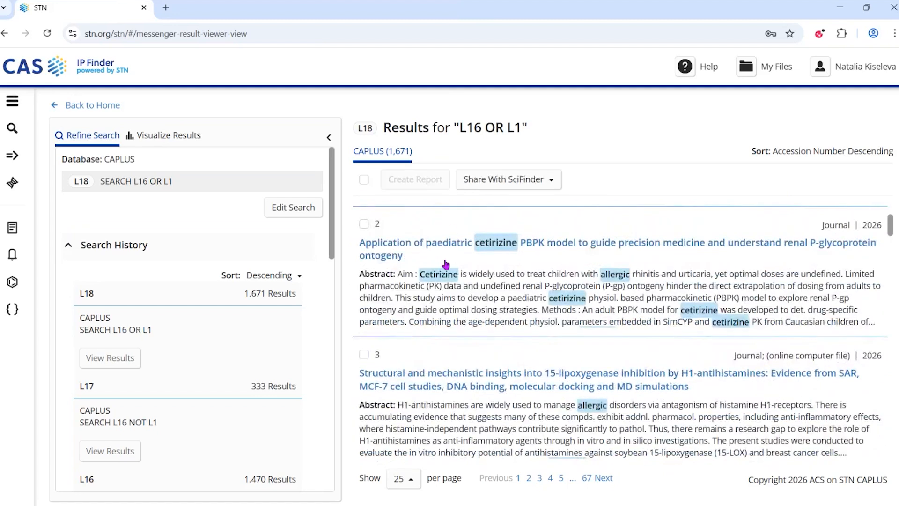
scroll(445, 263, up, 3)
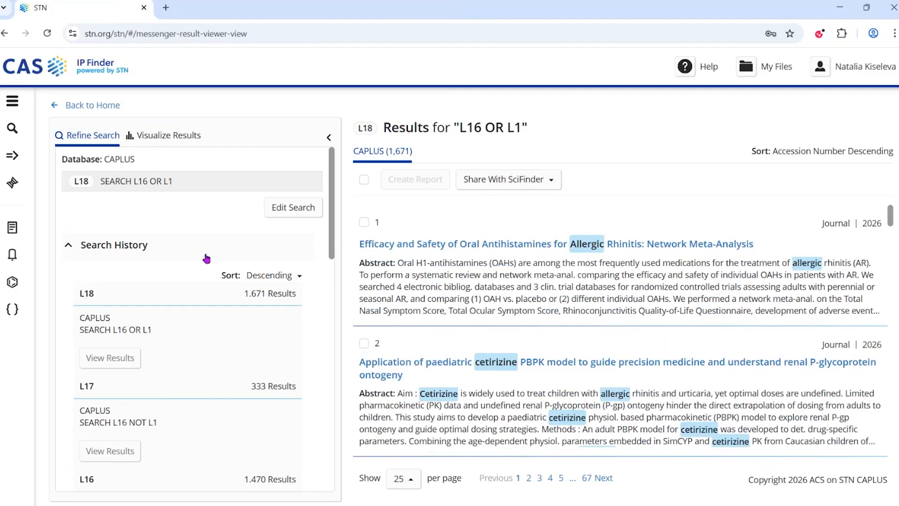
Step: Open the Exploratory Search form for a new query and examine its priority date setting
click(14, 130)
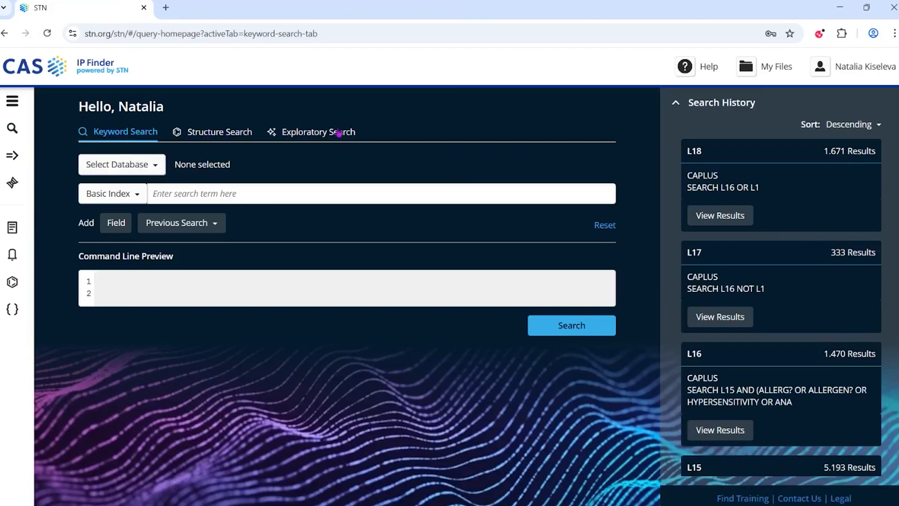
click(311, 133)
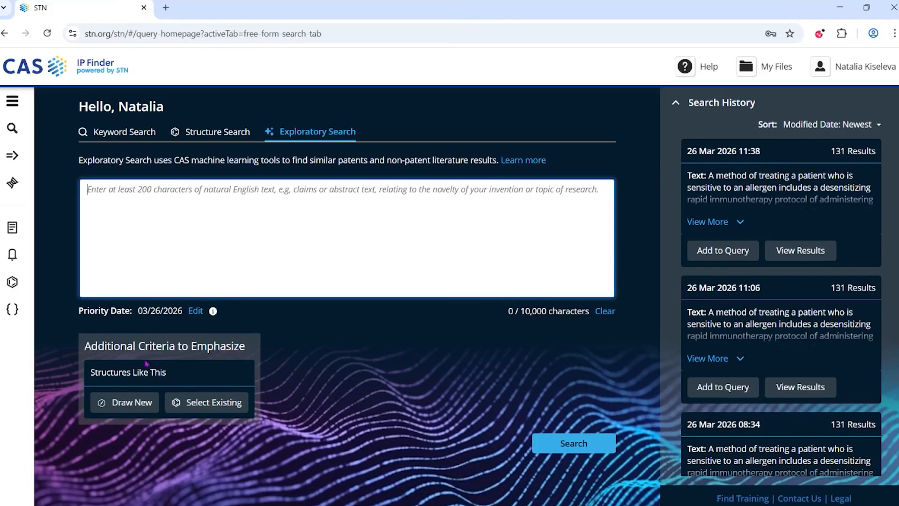
drag(138, 313, 156, 321)
click(150, 315)
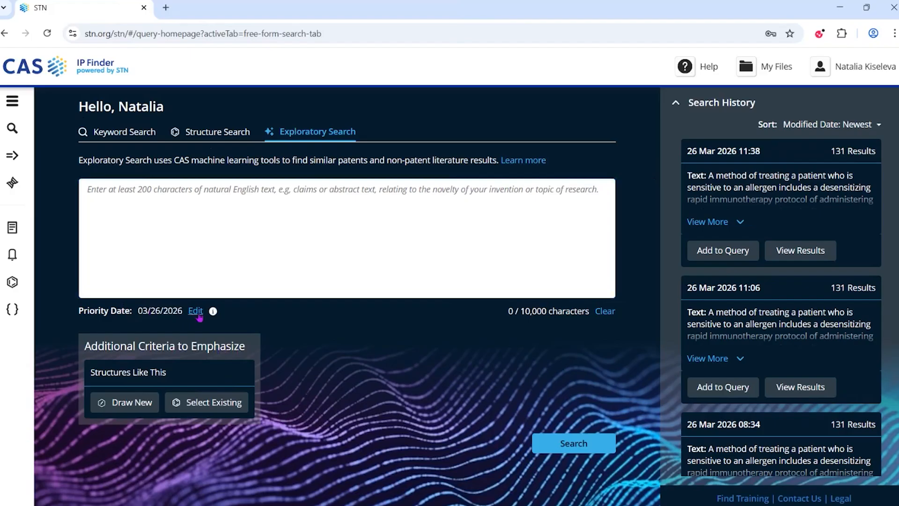
Step: Open the saved exploratory search results from 26 Mar 2026 11:38 and review the full query text and suggested key terms
click(791, 253)
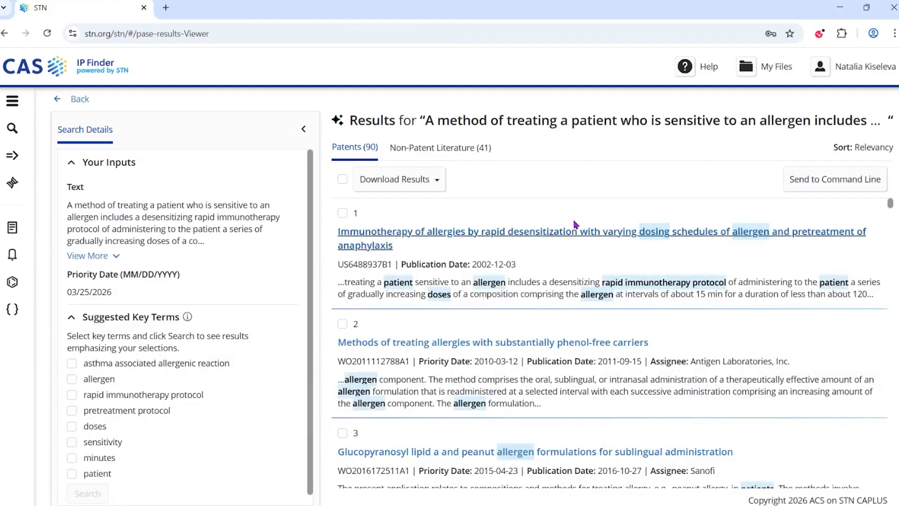
click(101, 257)
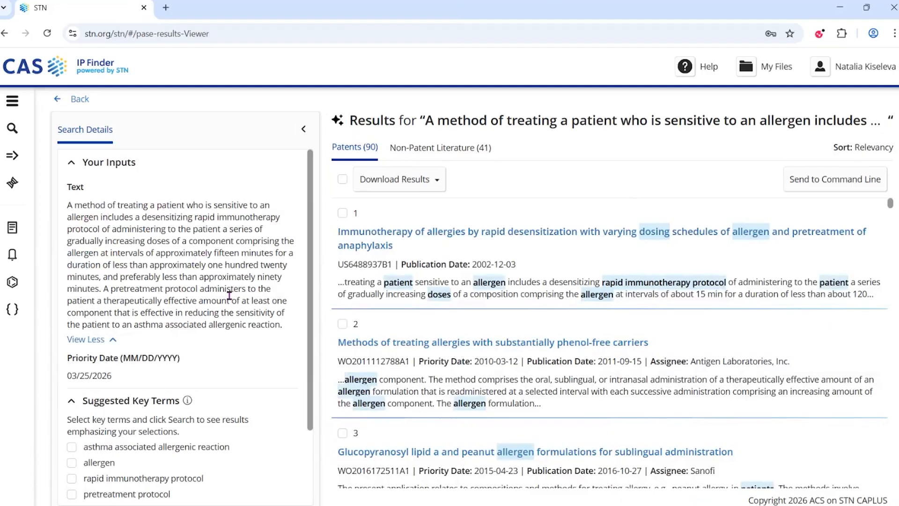
scroll(229, 295, down, 2)
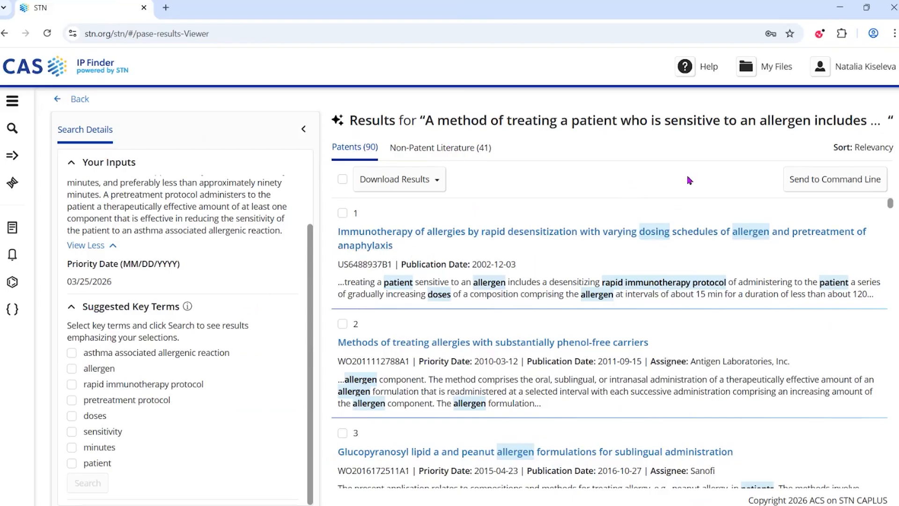
Step: Send all results of the exploratory search to the command line, using CAPLUS as the database
click(816, 181)
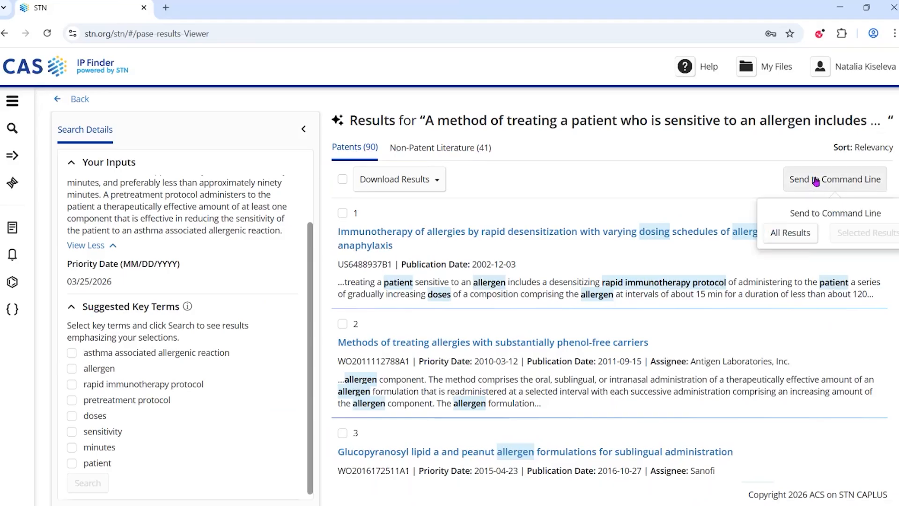
click(789, 234)
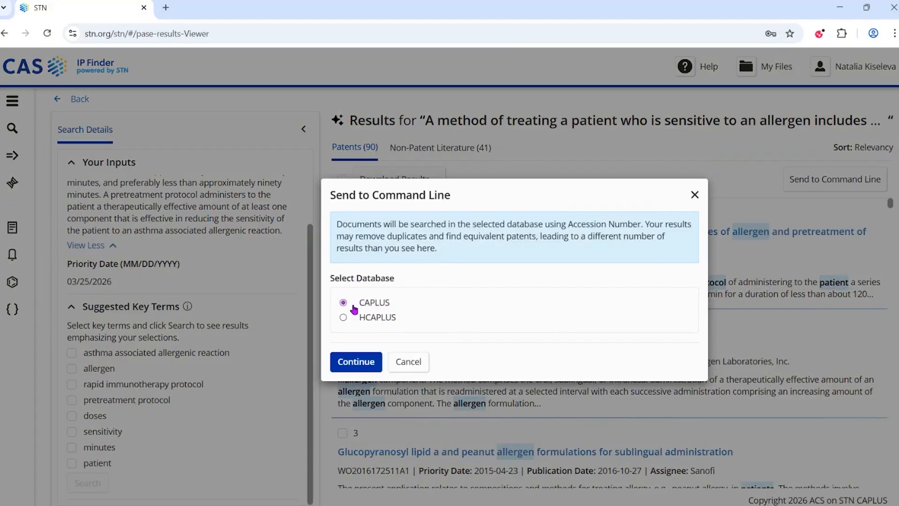
click(344, 368)
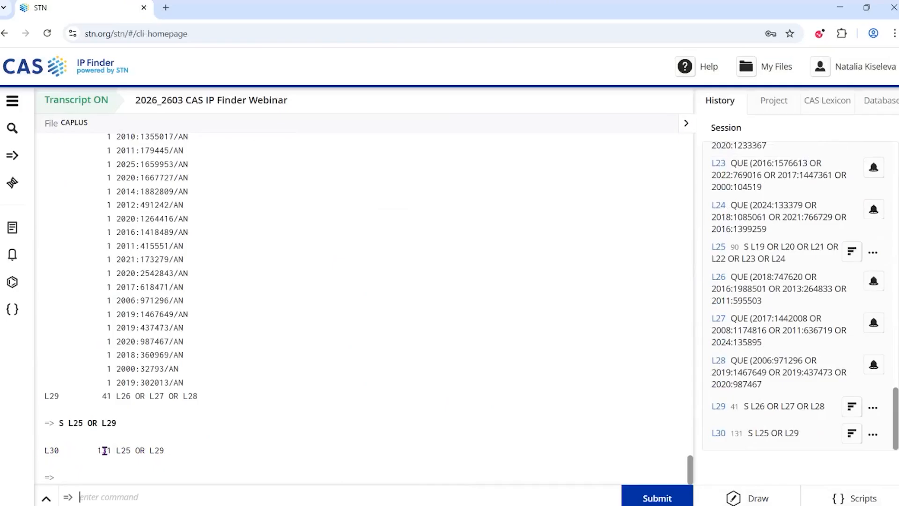
Step: Review the earlier searches in the session history and display the combined answer set L30 (L25 OR L29) in the results viewer
scroll(809, 322, up, 5)
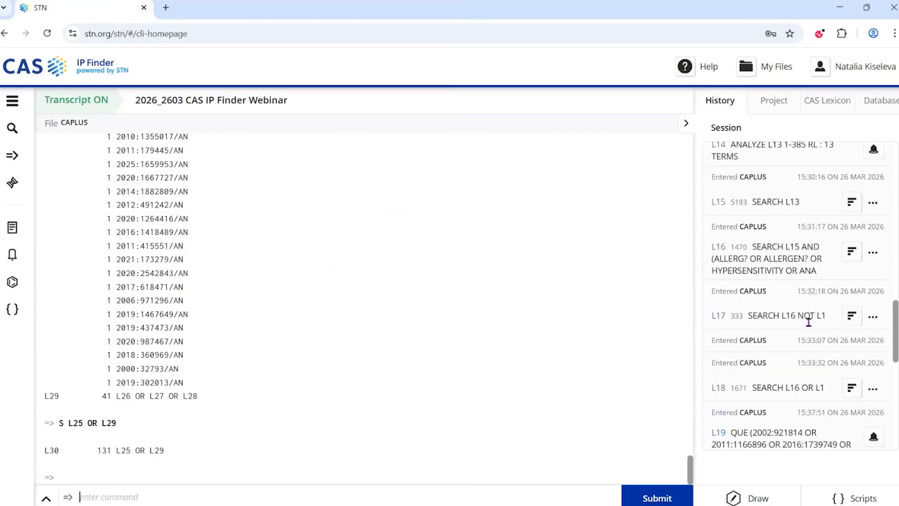
scroll(809, 323, up, 4)
scroll(746, 366, up, 3)
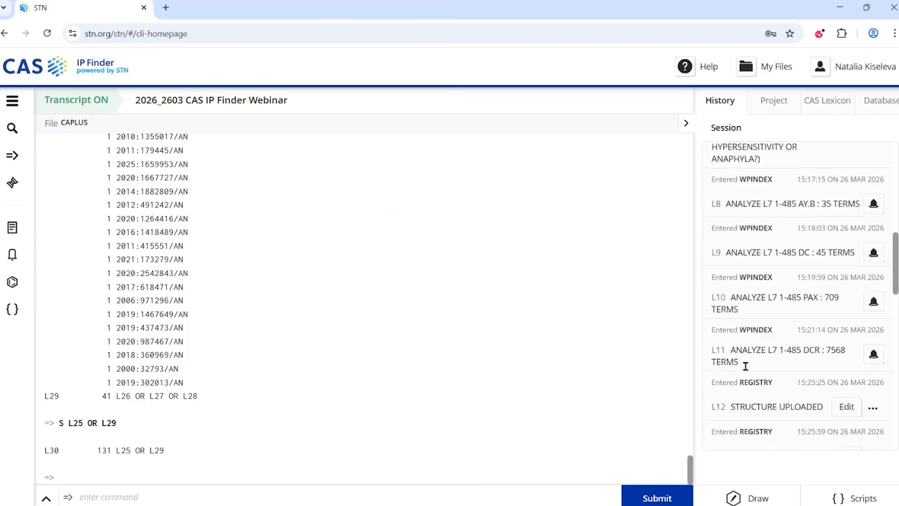
scroll(745, 366, up, 5)
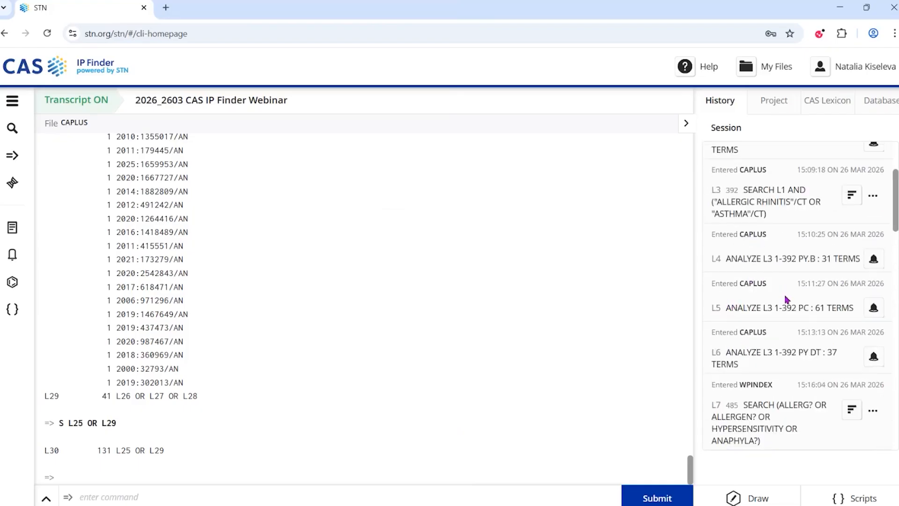
scroll(787, 300, down, 15)
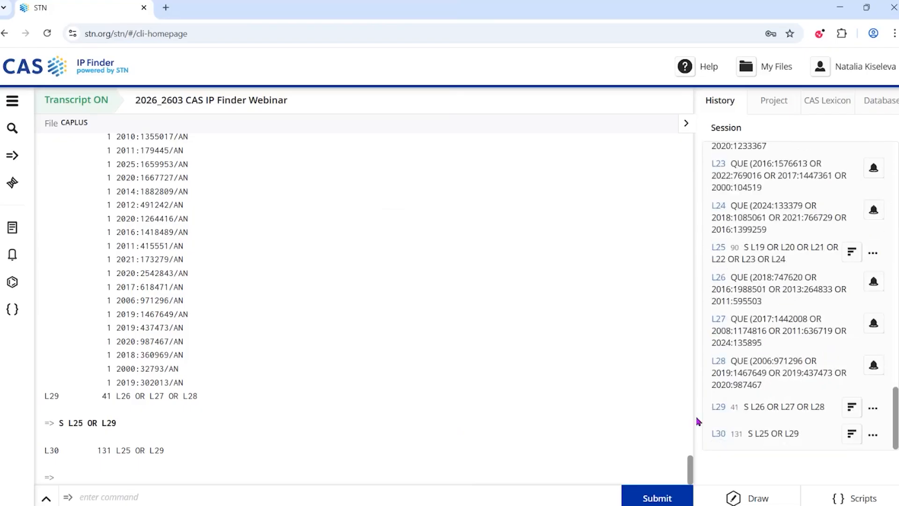
click(873, 439)
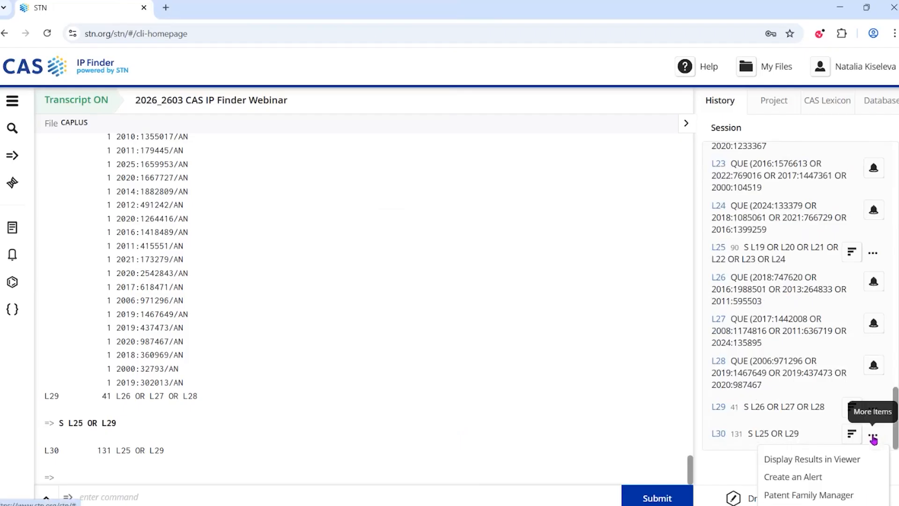
click(815, 463)
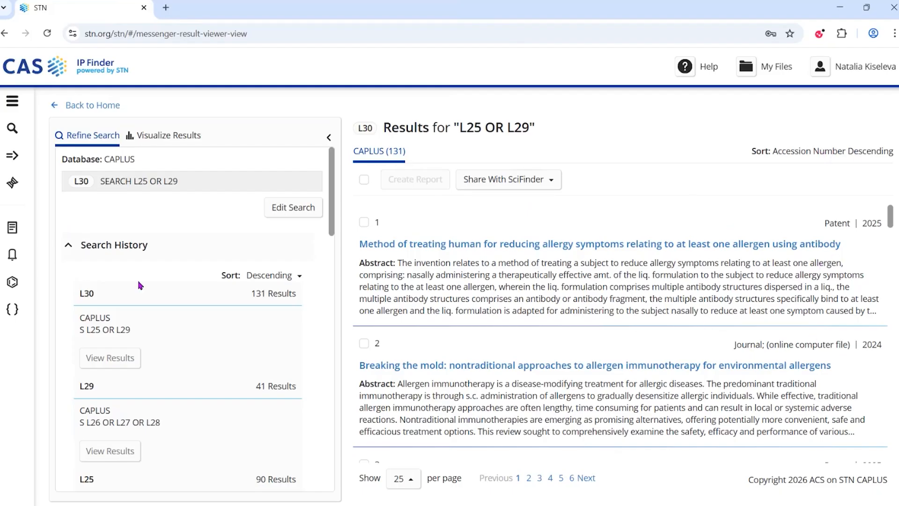
Step: Edit the L30 search to add previous search L1, combined with the OR operator
click(283, 212)
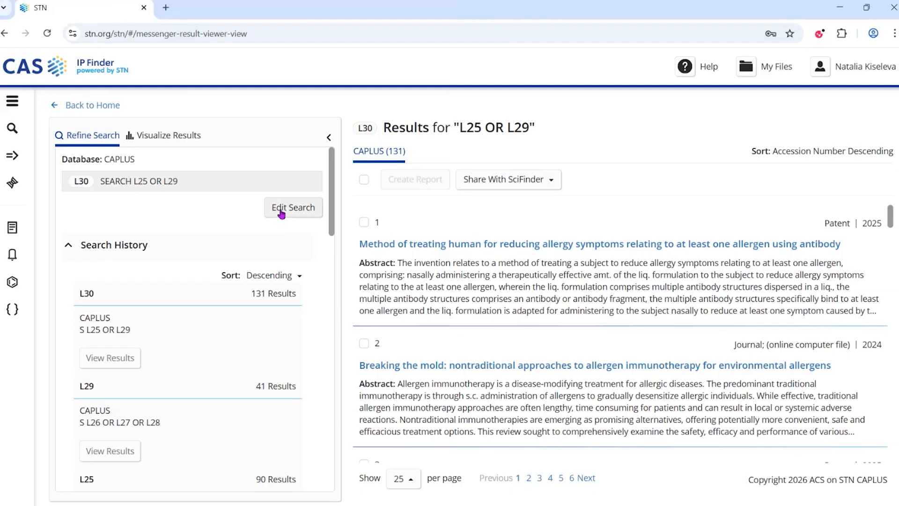
click(281, 213)
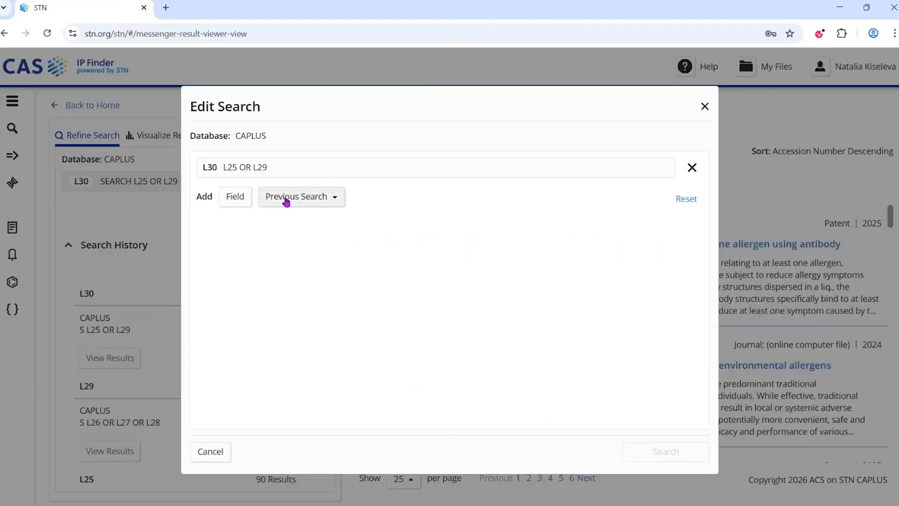
click(286, 201)
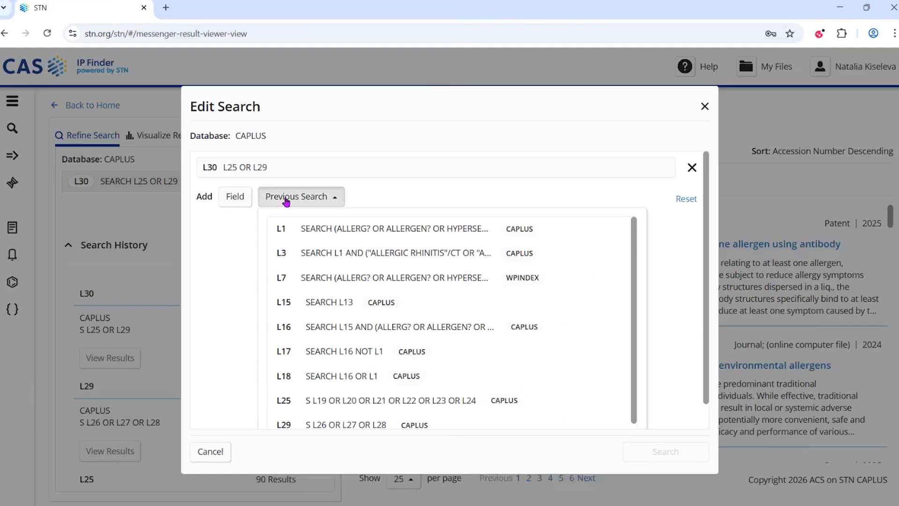
scroll(375, 328, down, 3)
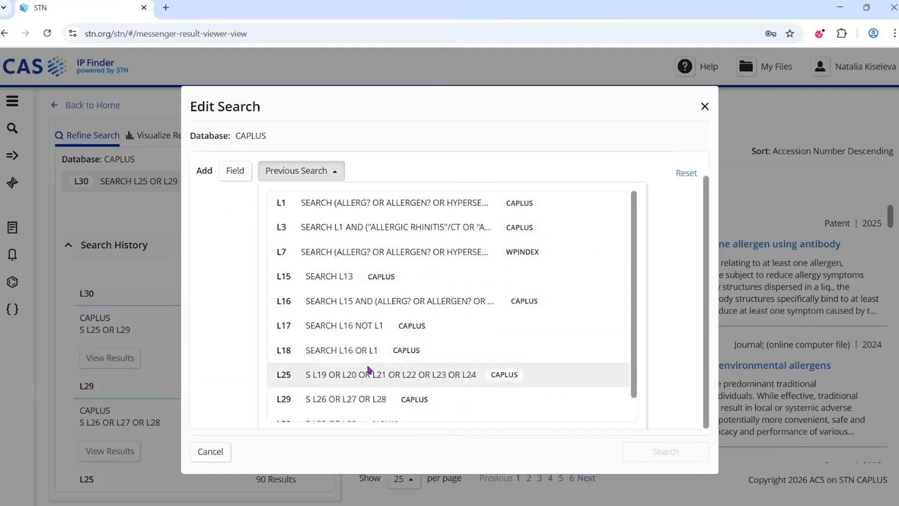
scroll(368, 370, up, 1)
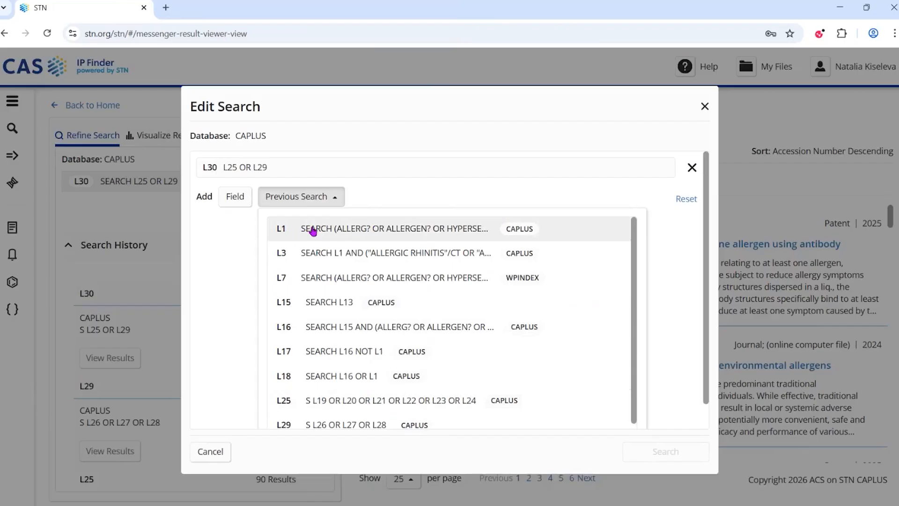
click(313, 229)
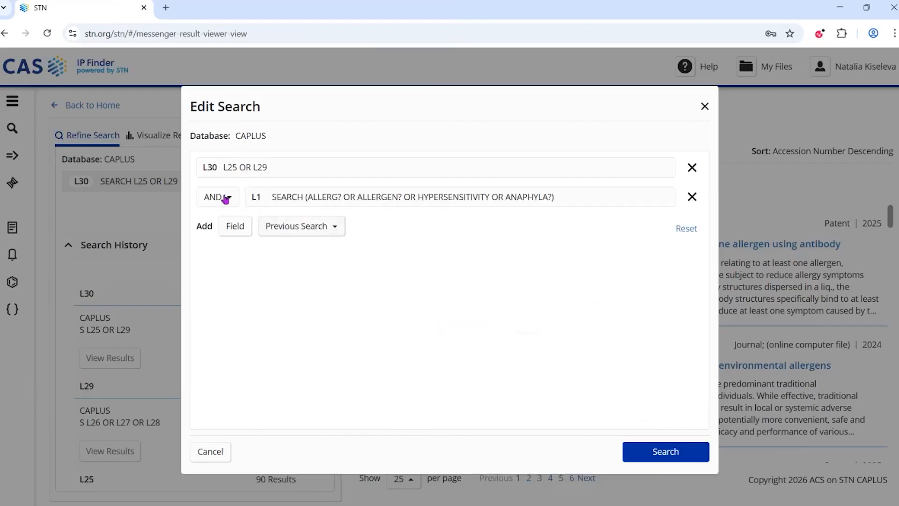
click(224, 196)
click(218, 241)
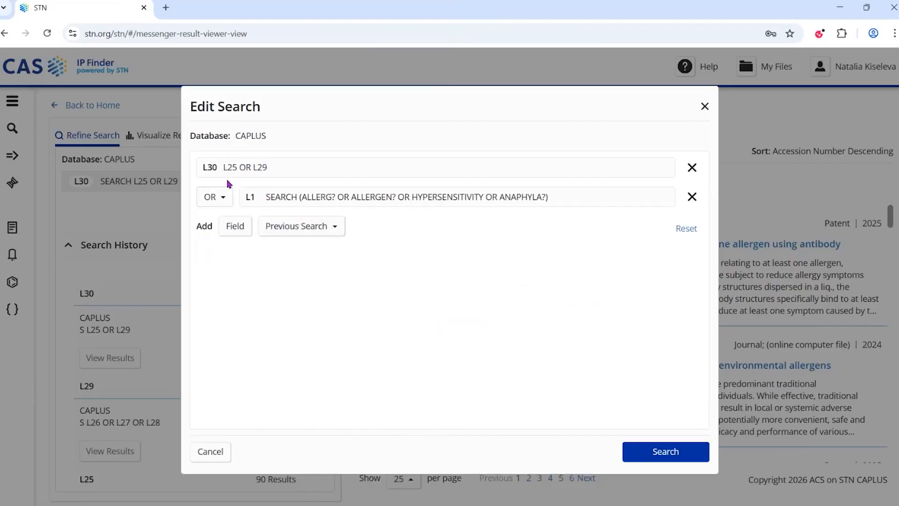
Step: Add previous search L16 to the edited query and run the combined search L30 OR L1 OR L16
click(310, 229)
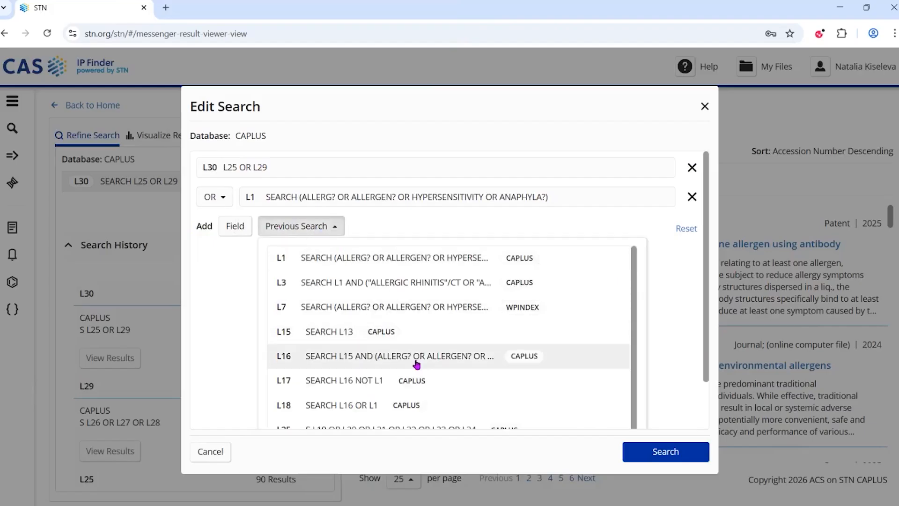
scroll(420, 355, down, 1)
scroll(412, 356, up, 1)
click(343, 361)
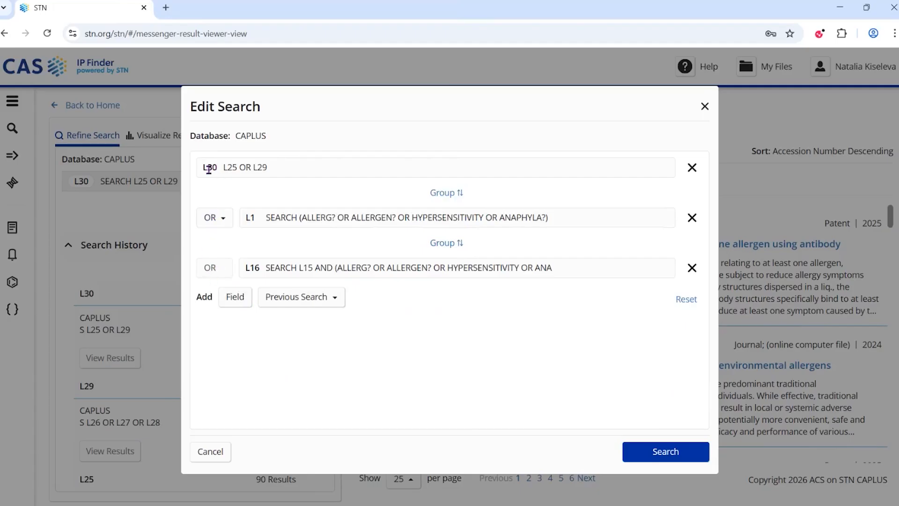
click(645, 459)
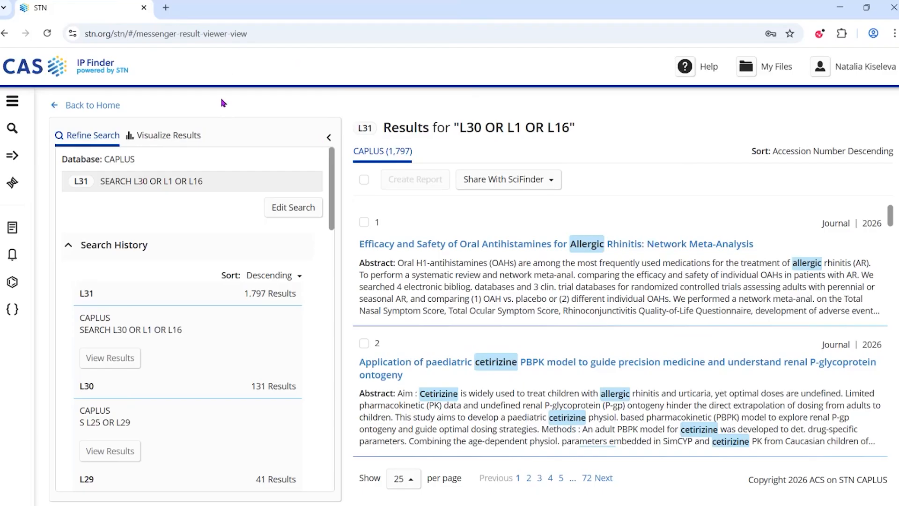
Step: Start a new keyword search and select INPADOCDB as its database
click(7, 127)
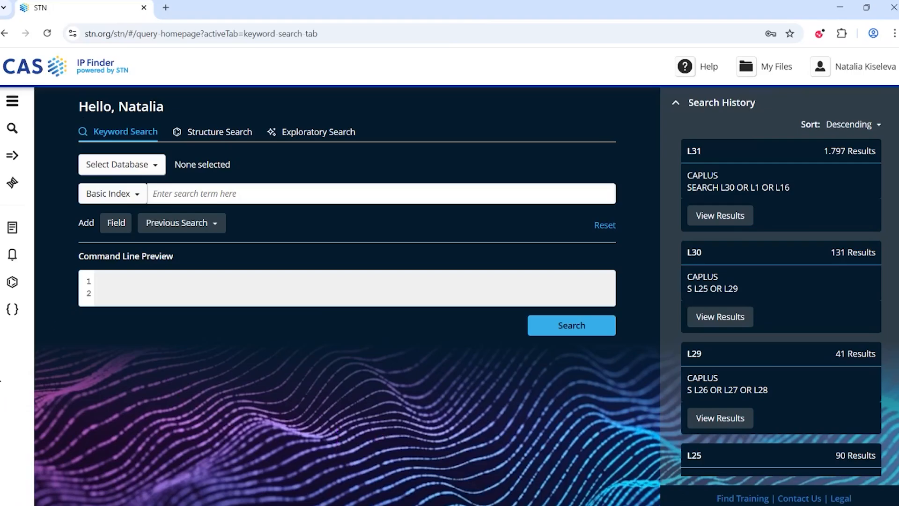
click(136, 170)
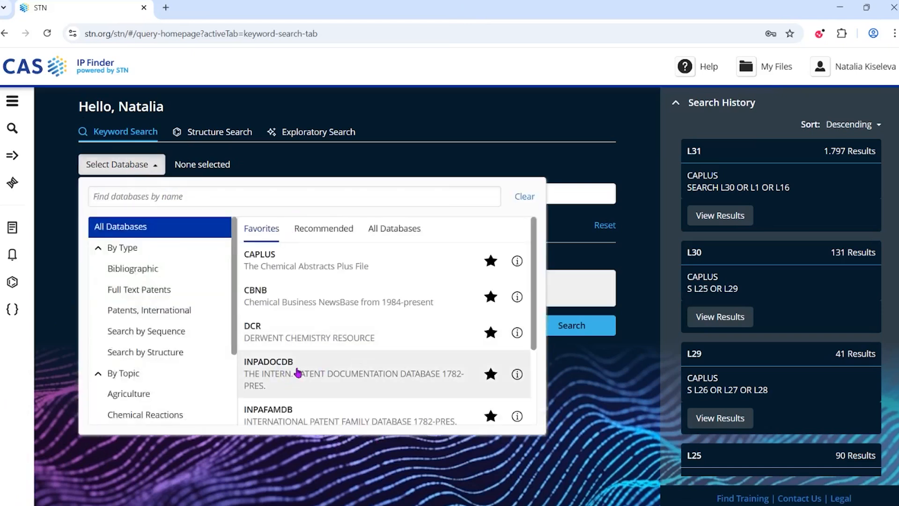
click(298, 372)
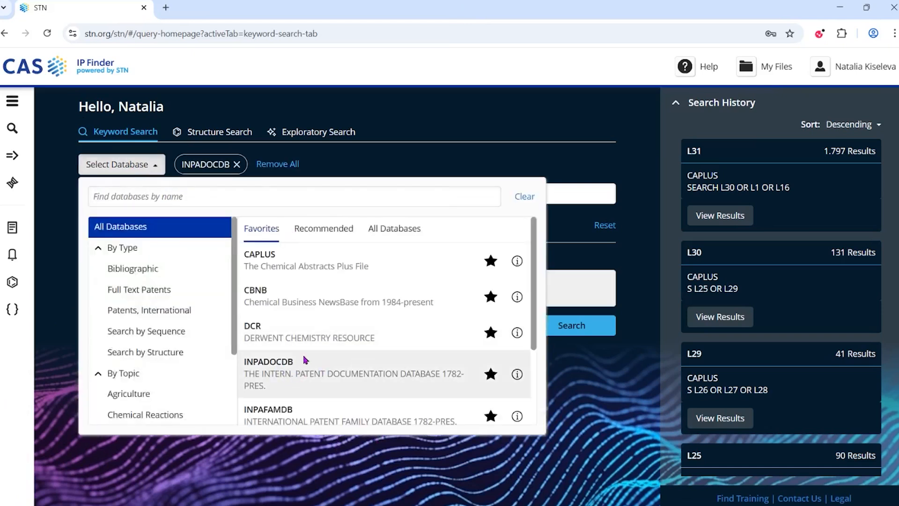
click(392, 163)
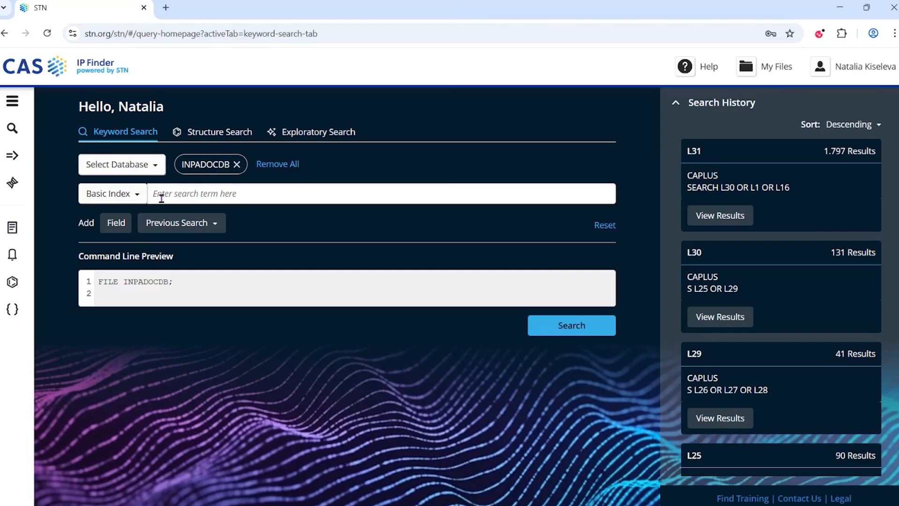
Step: Set the first search field to Patent Assignee (/PA) and enter "actelion" as its term
click(136, 193)
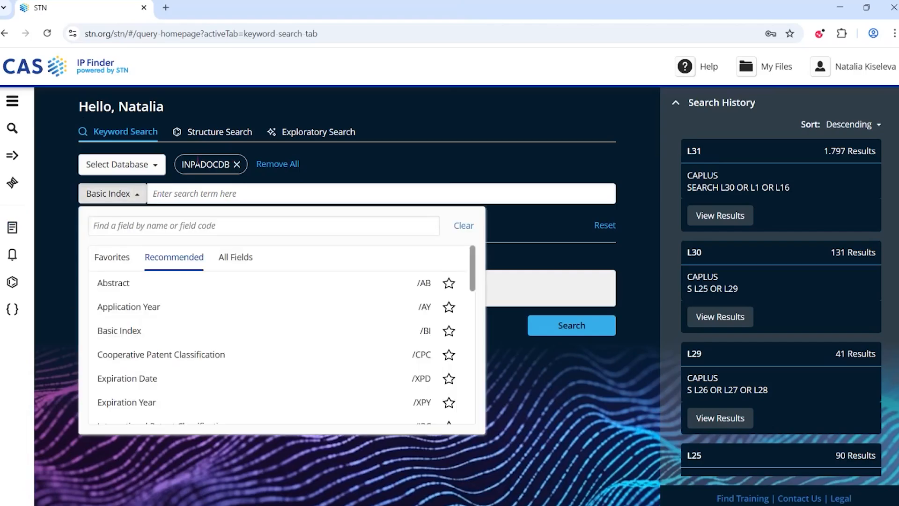
click(150, 227)
text(patent)
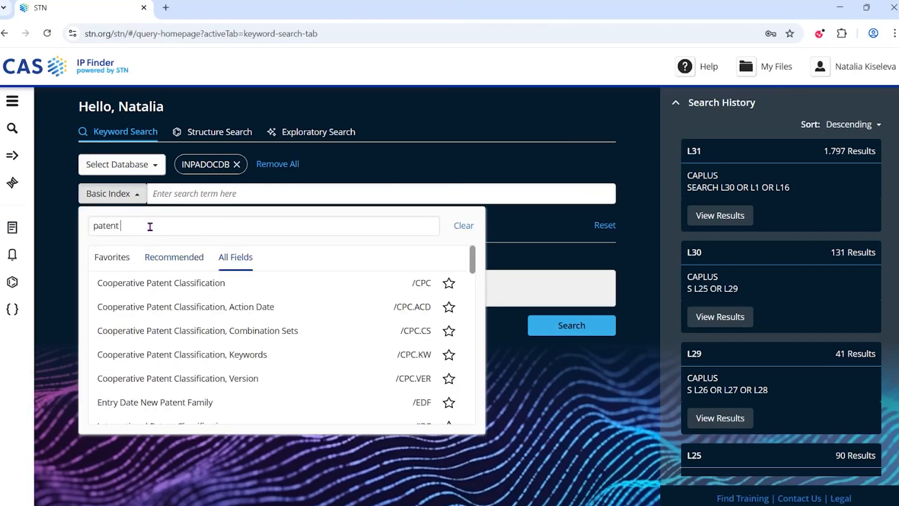
text( ass)
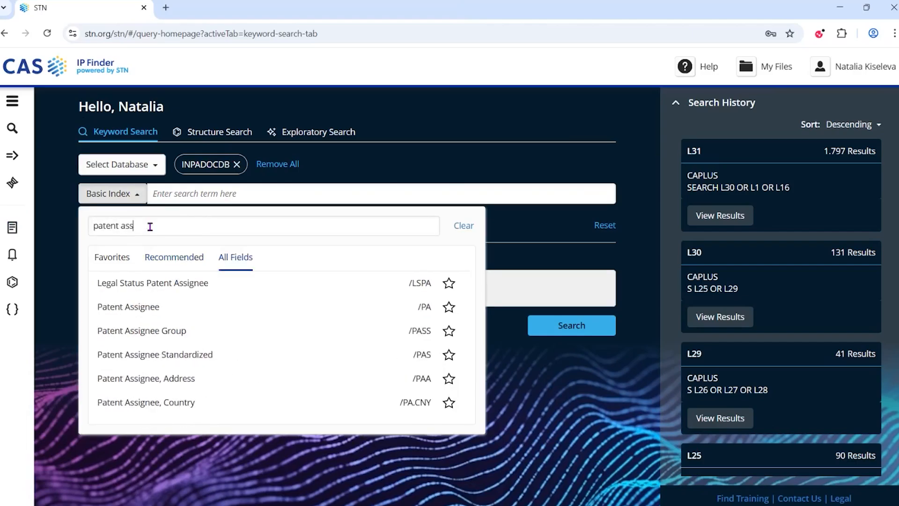
click(124, 307)
click(214, 194)
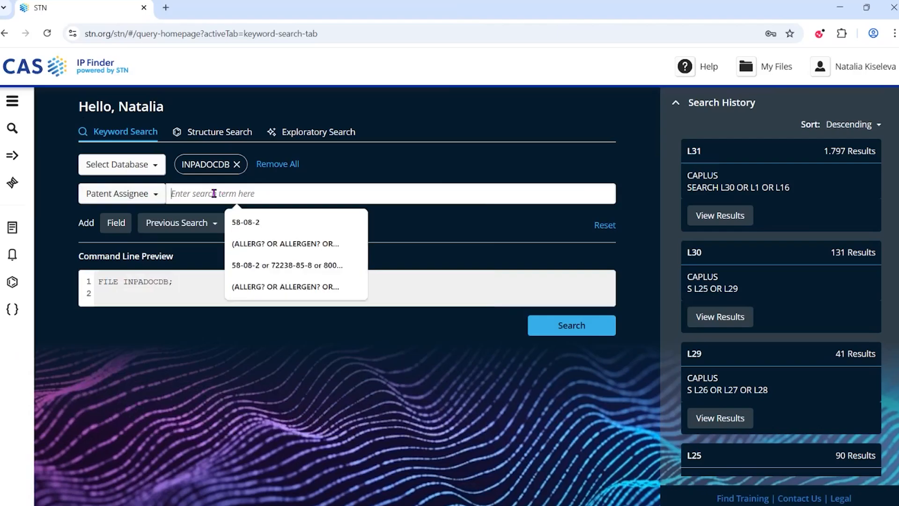
text(actelion)
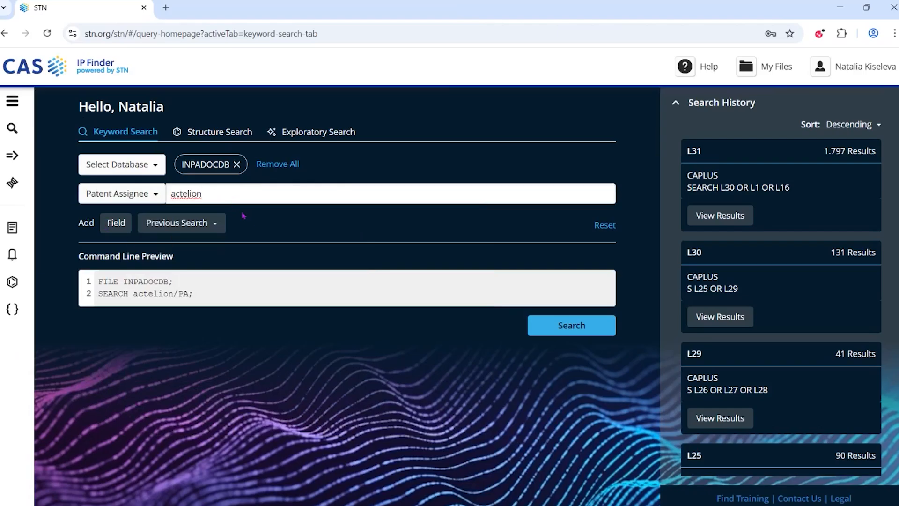
Step: Add a second field joined with AND, set to Legal Status Code Category (/LSC2), with the term CHG
click(116, 223)
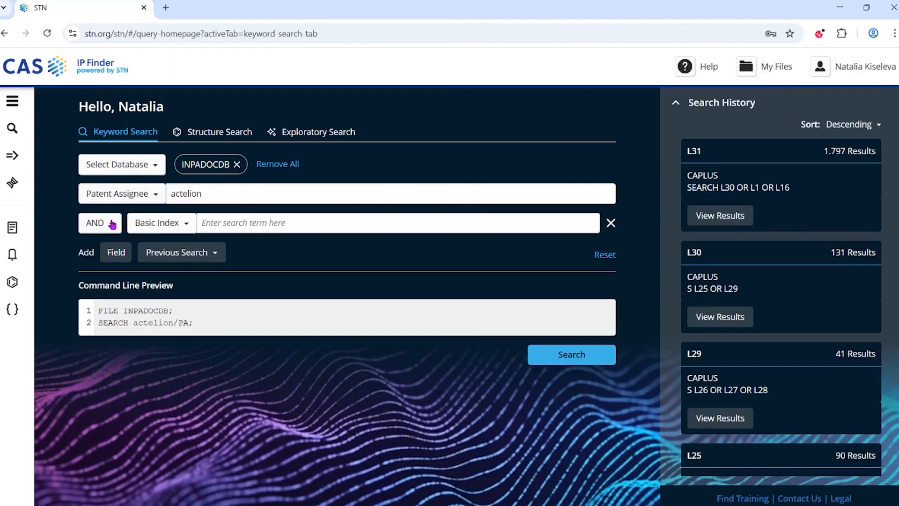
click(157, 225)
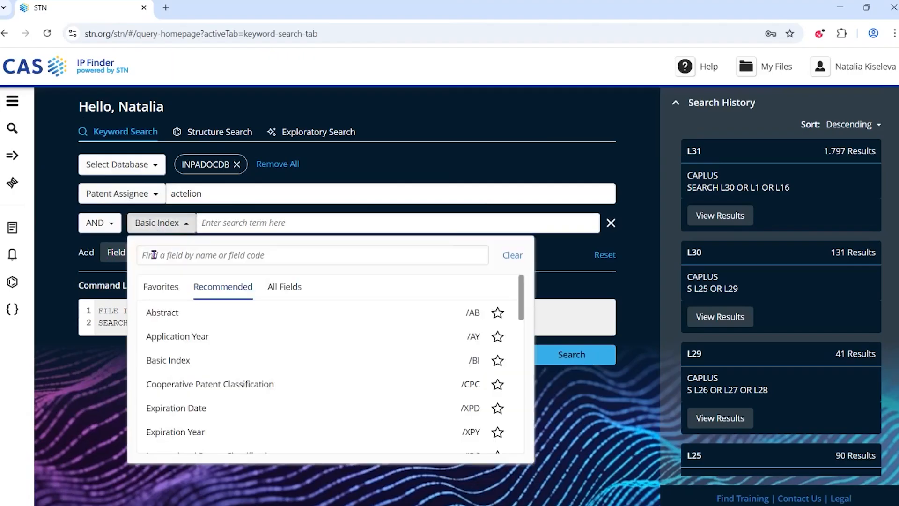
text(lsc)
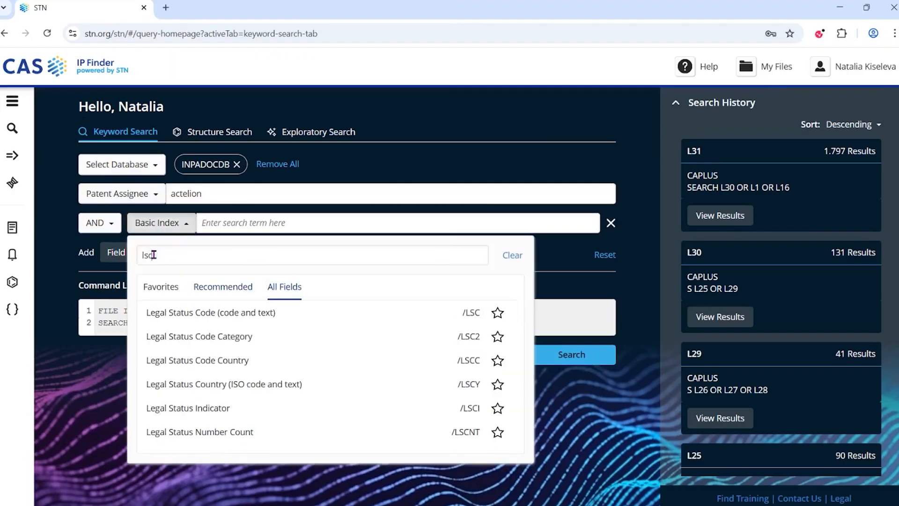
text(2)
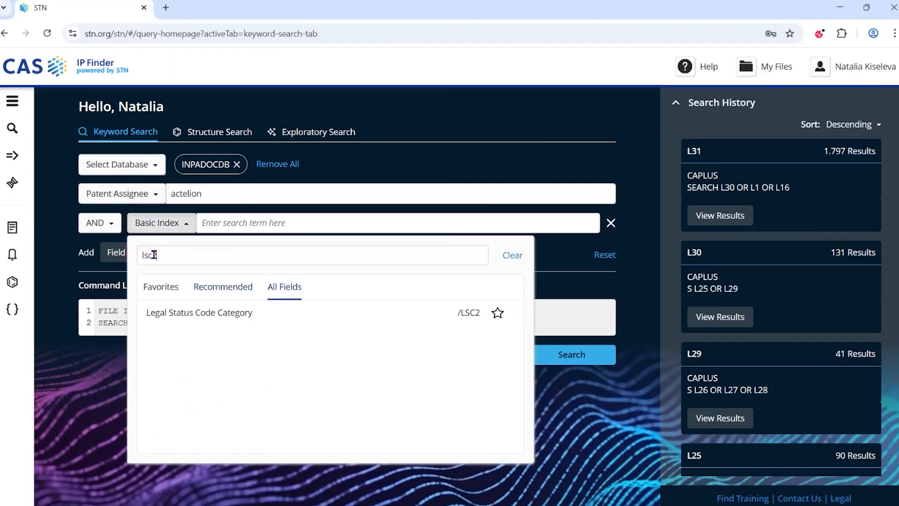
click(175, 313)
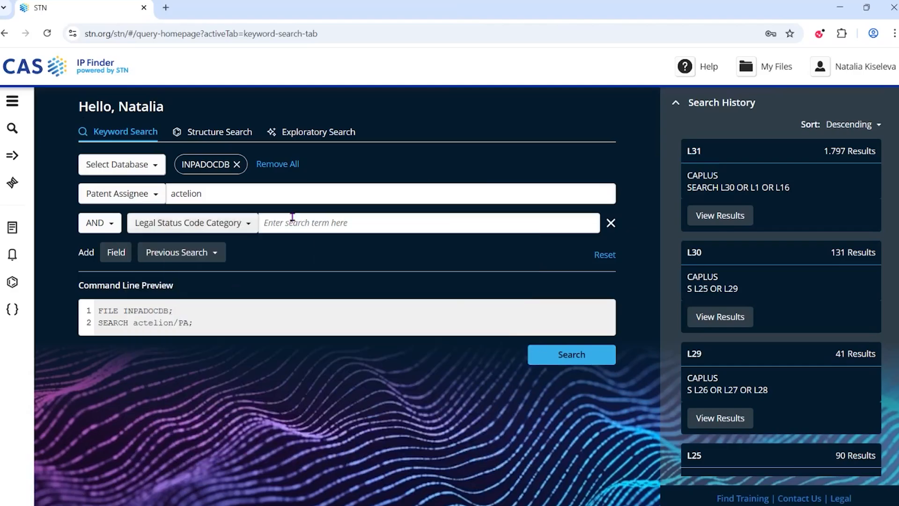
click(292, 218)
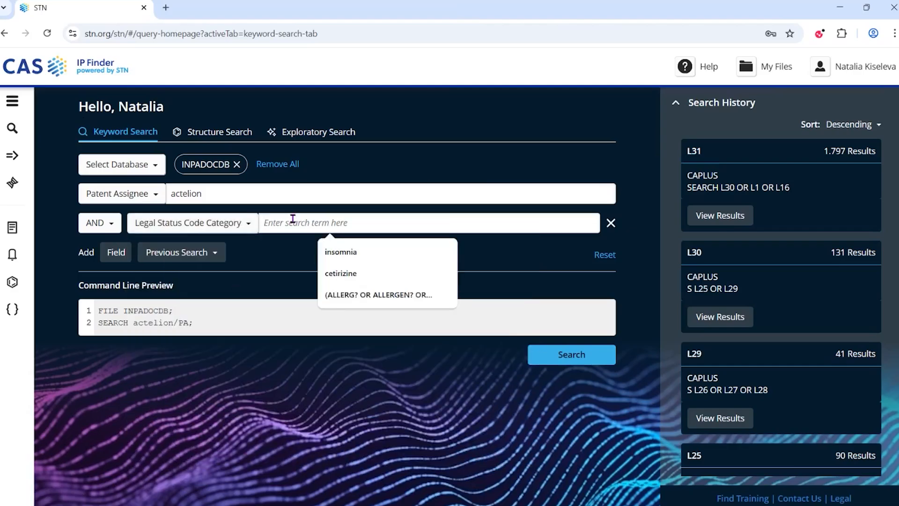
text(CHG)
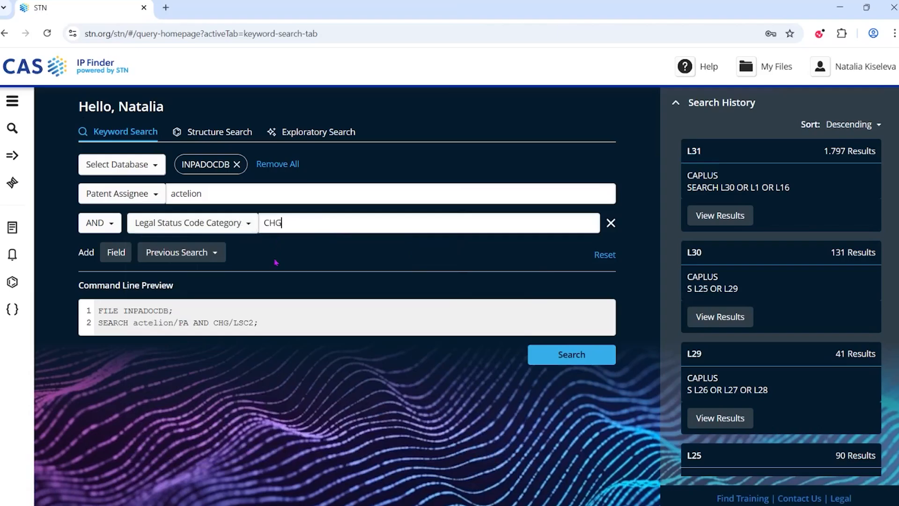
Step: Run the Actelion search and start a custom horizontal bar chart of its results
click(565, 362)
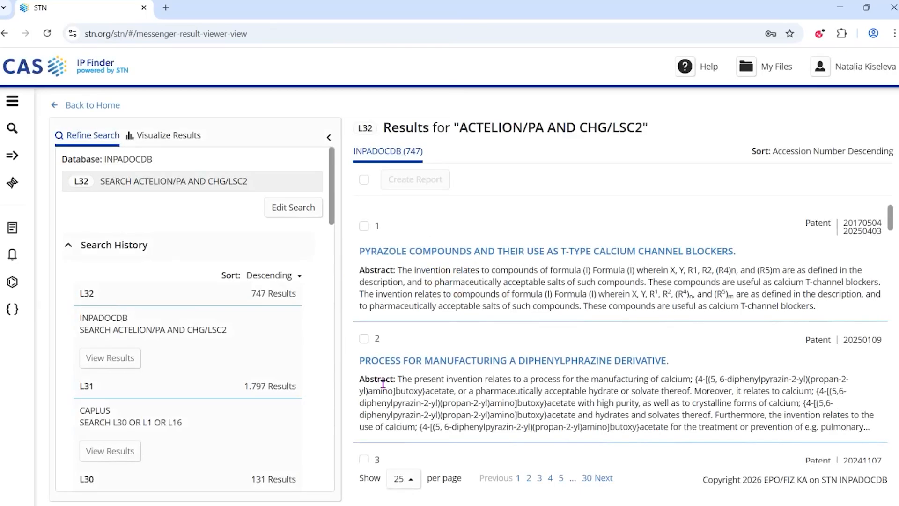
click(169, 139)
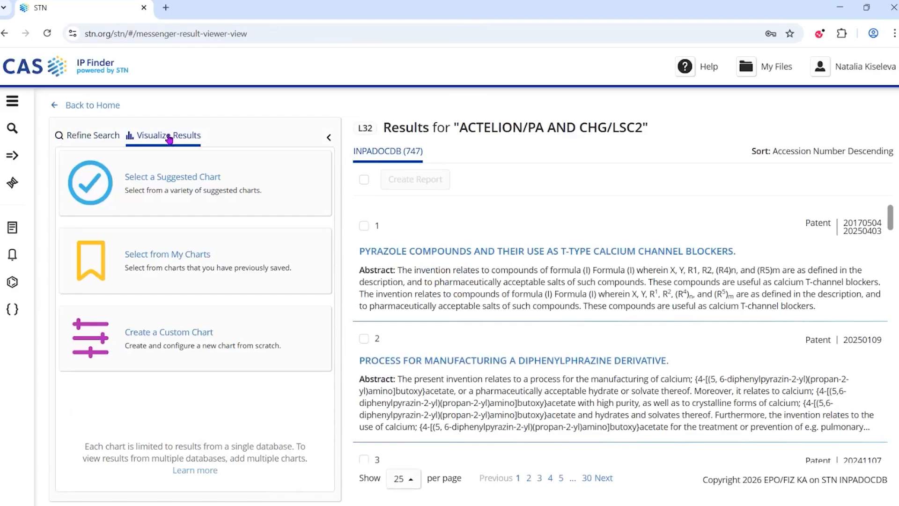
click(162, 181)
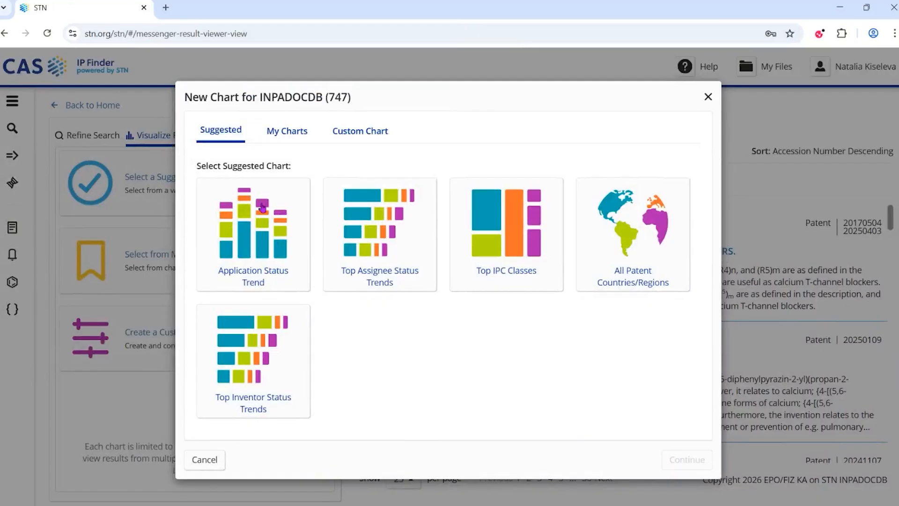
click(343, 135)
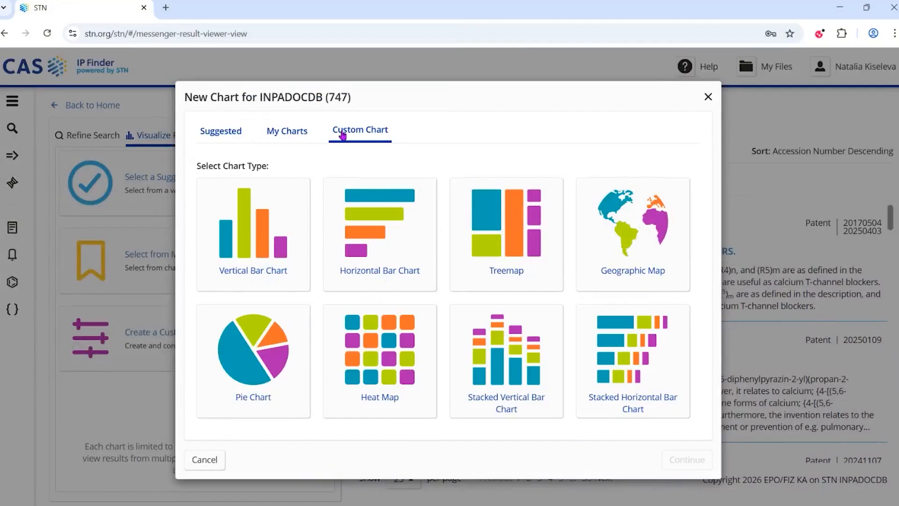
click(377, 251)
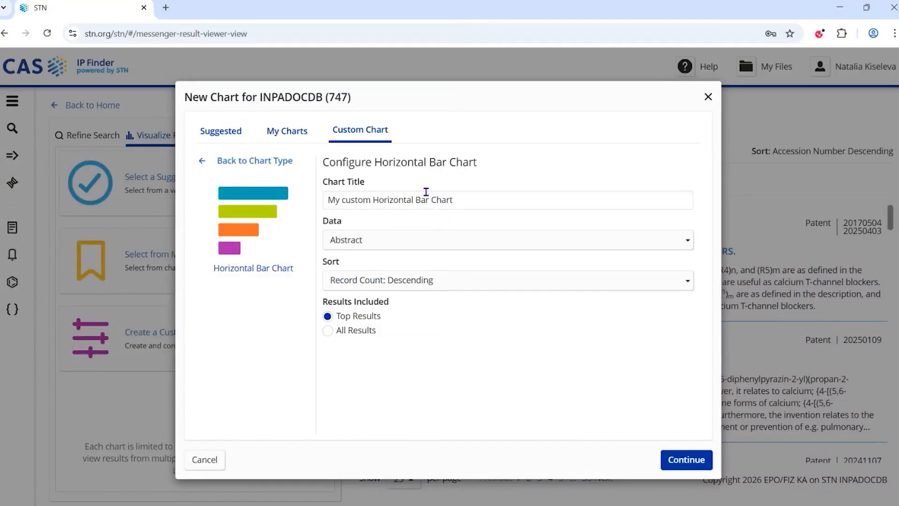
Step: Set the chart's data to Ultimate Owner Standardized (/UOS) and generate the chart
click(361, 244)
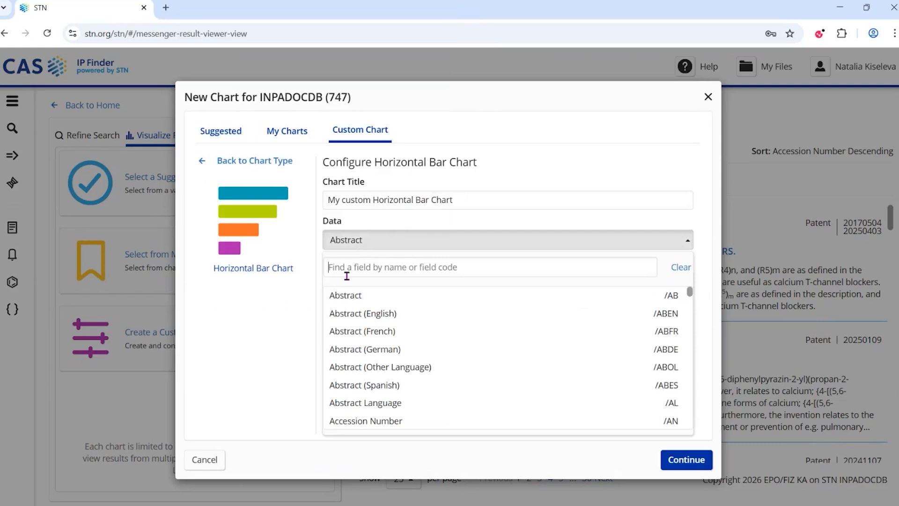
text(uo)
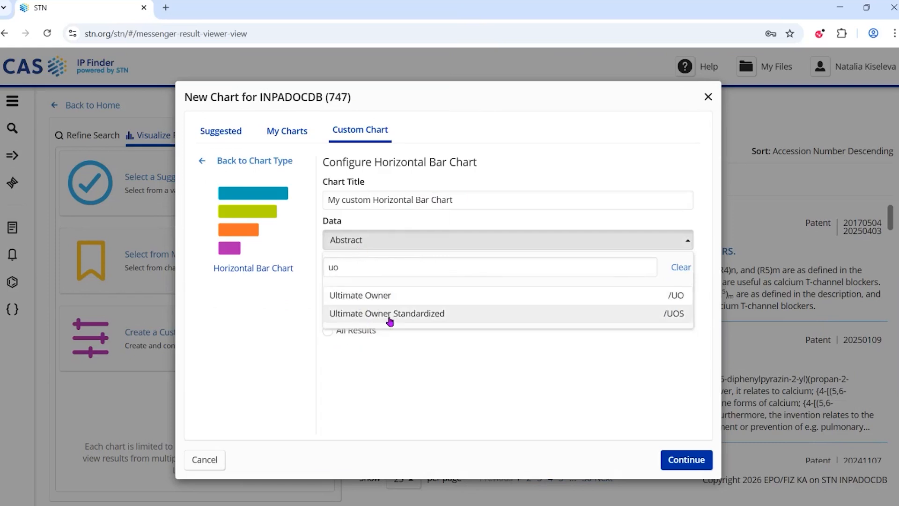
click(423, 315)
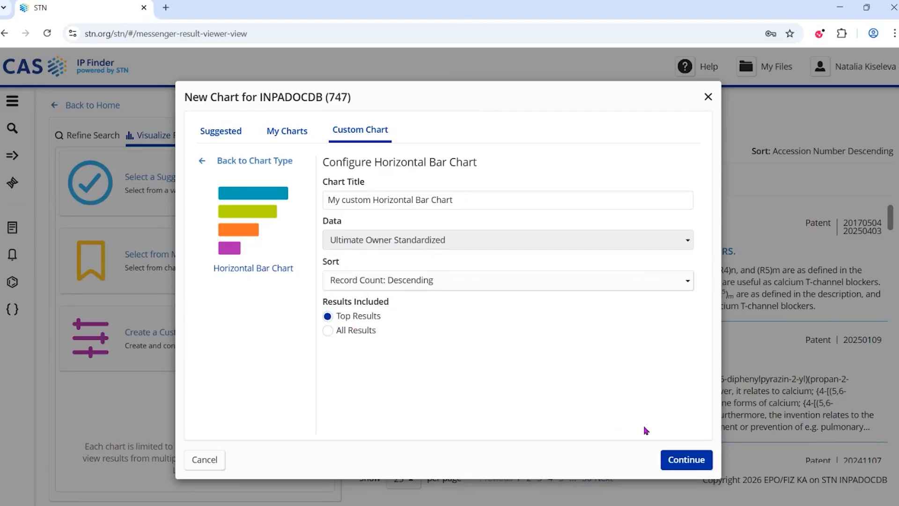
click(682, 461)
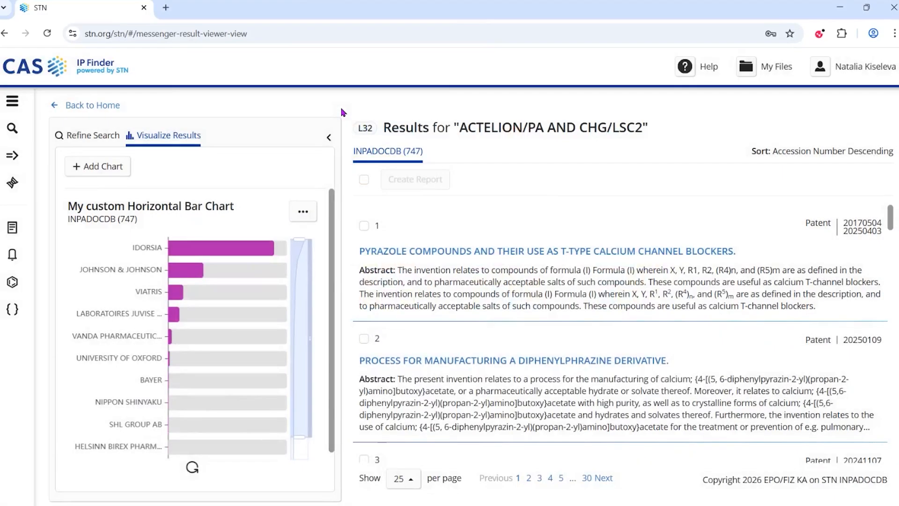
mouse_move(172, 241)
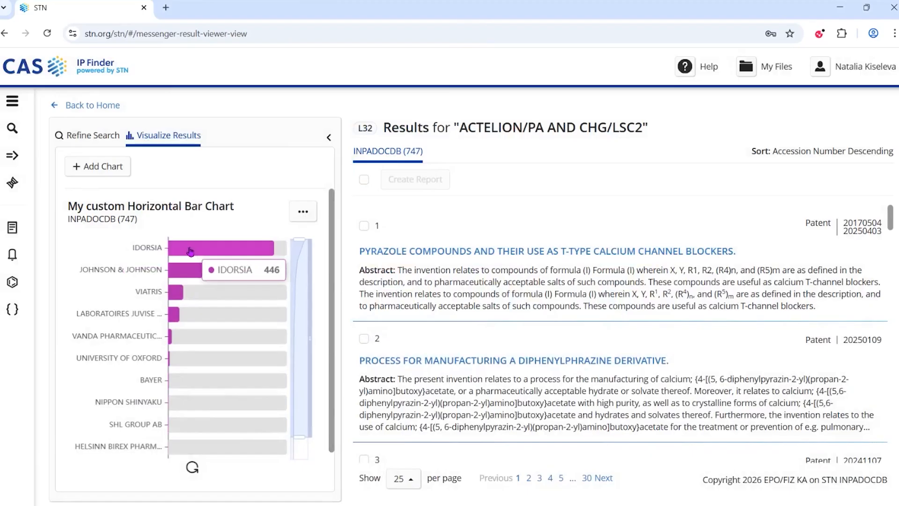
mouse_move(194, 278)
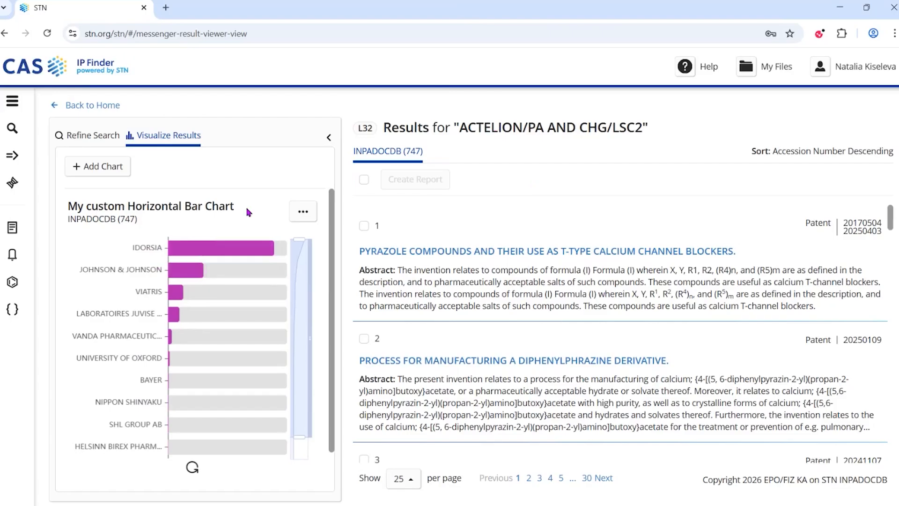
Step: Start a new keyword search and select INPAFAMDB as its database
click(15, 133)
click(132, 165)
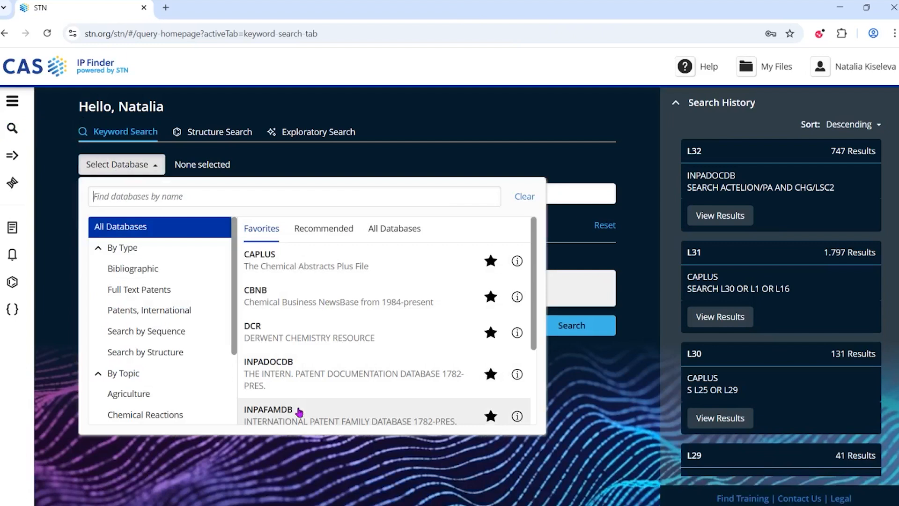
scroll(302, 324, down, 2)
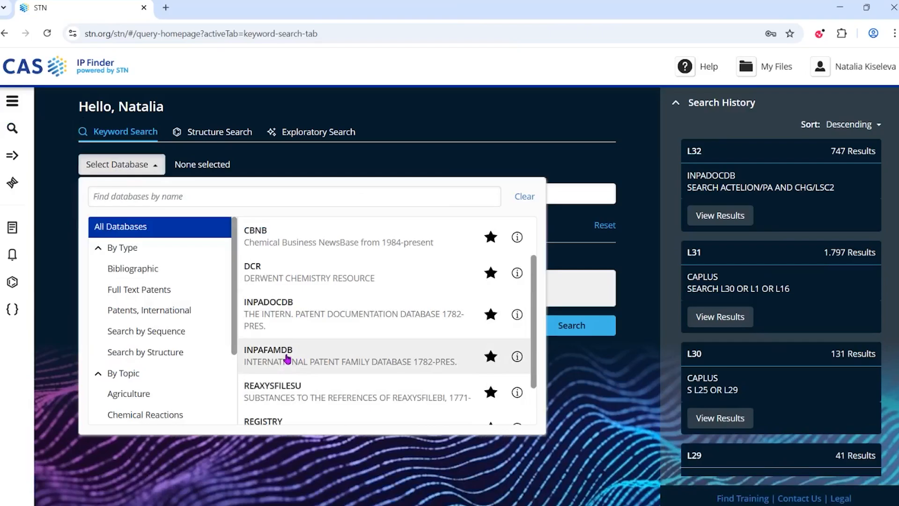
click(287, 363)
click(338, 156)
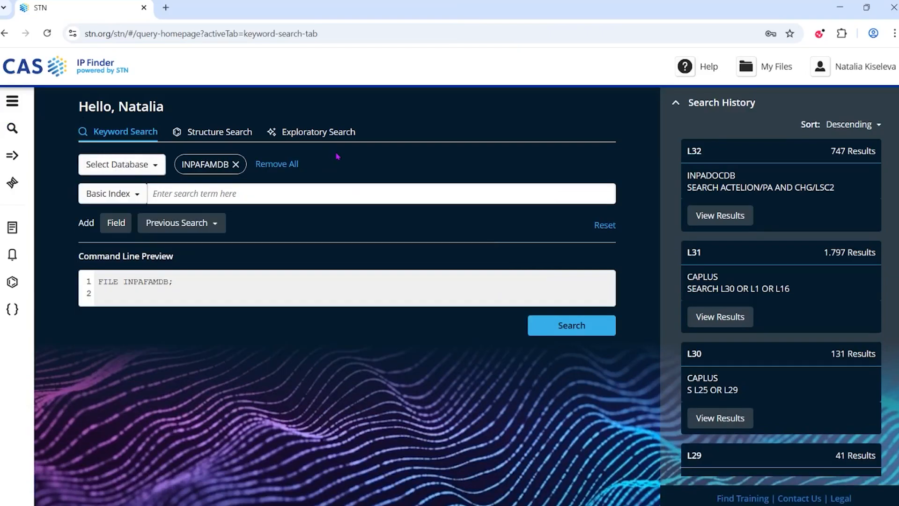
Step: Set the first search field to Patent Assignee (/PA) and enter "idorsia" as its term
click(178, 191)
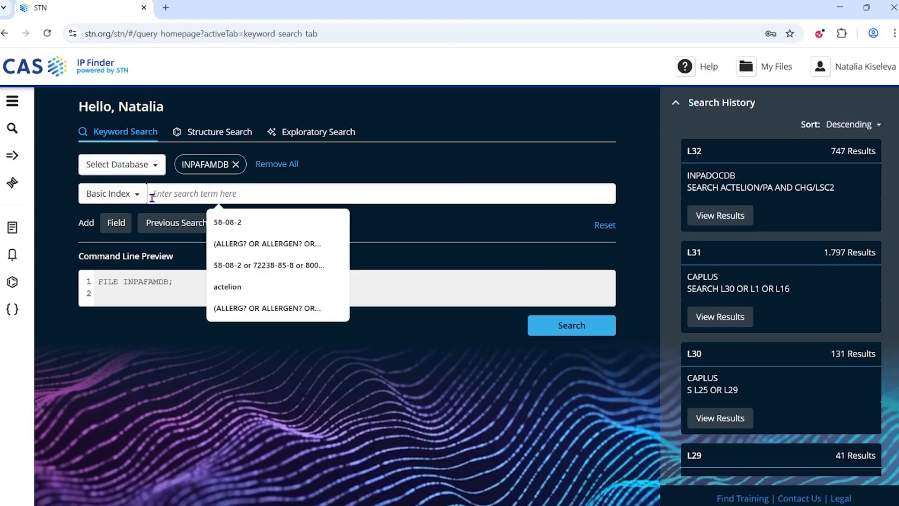
click(131, 198)
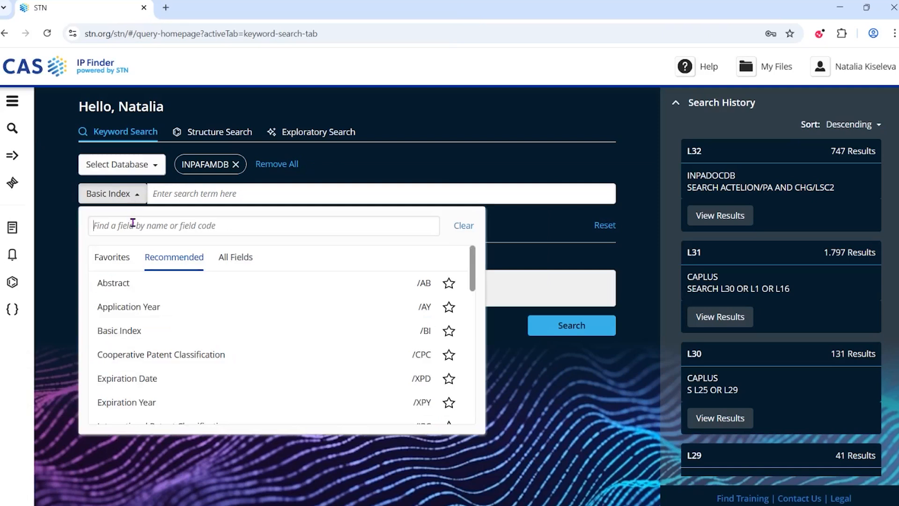
text(patent ass)
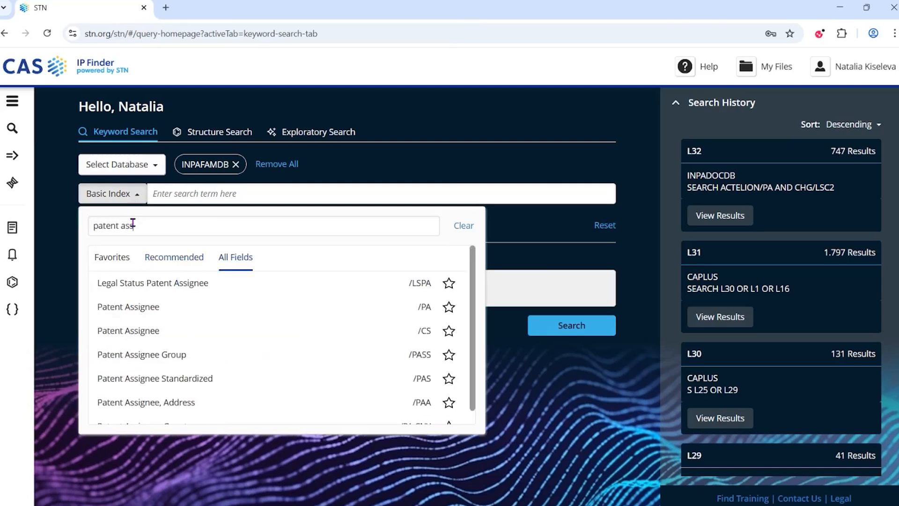
click(147, 312)
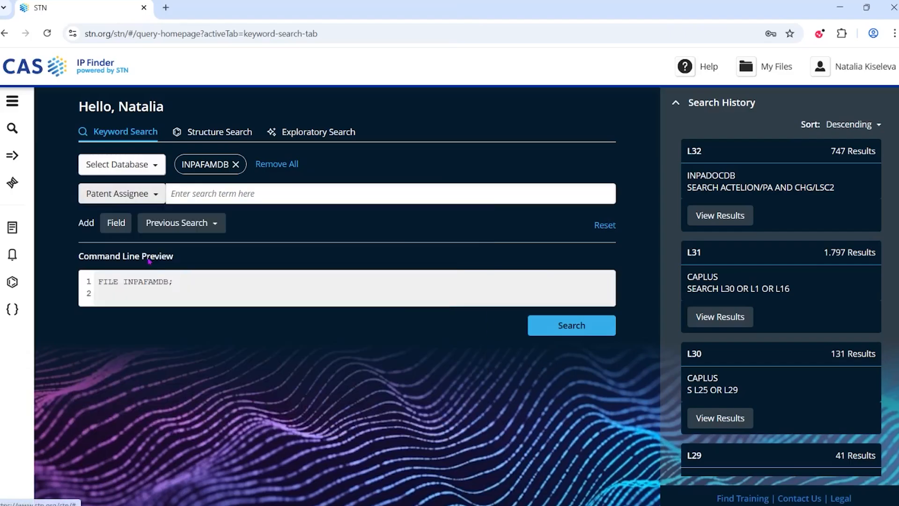
click(178, 193)
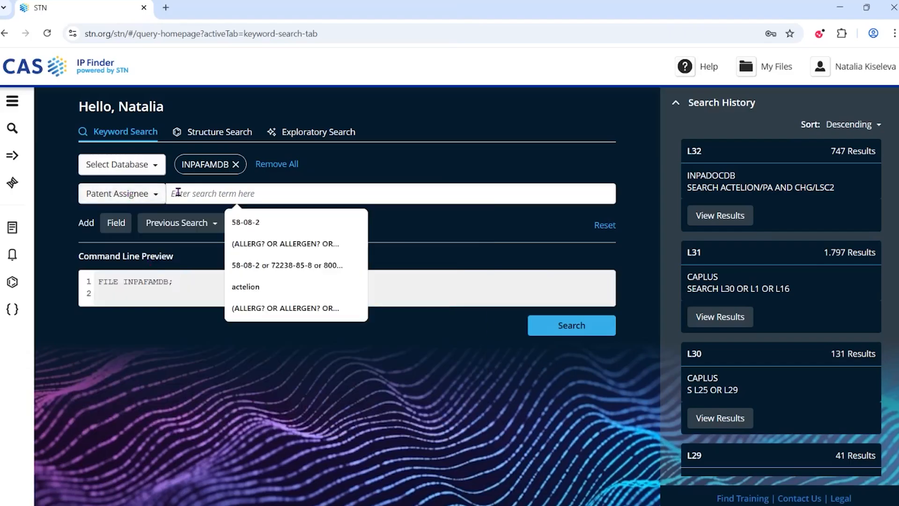
text(idorsia)
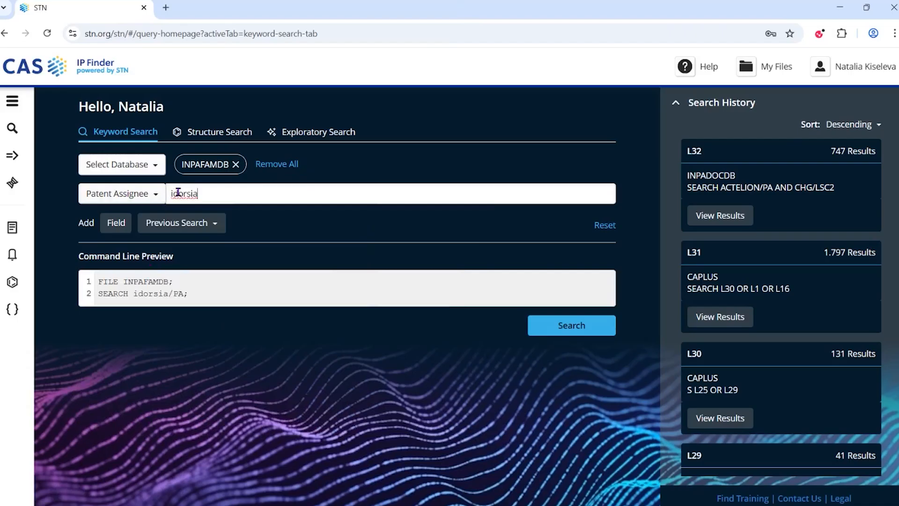
Step: Add a second field joined with OR, set to Ultimate Owner (/UO), with the term "idorsia"
click(111, 225)
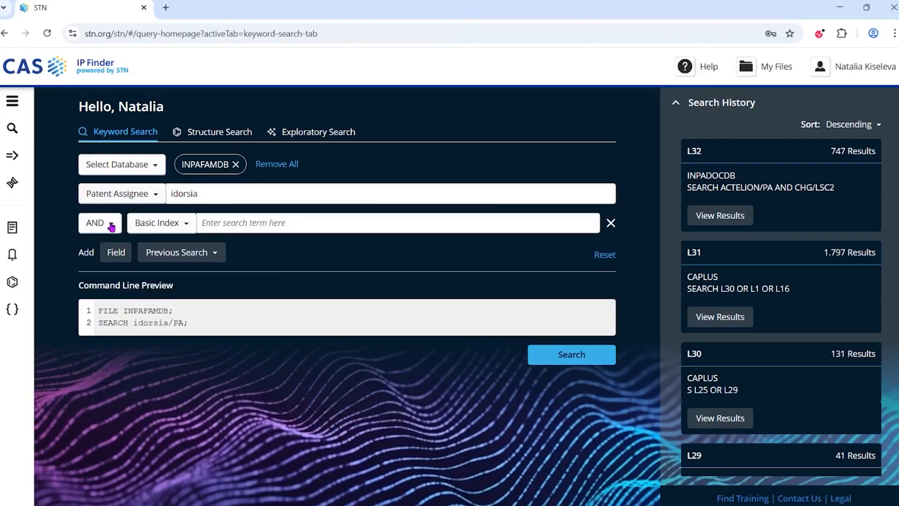
click(165, 223)
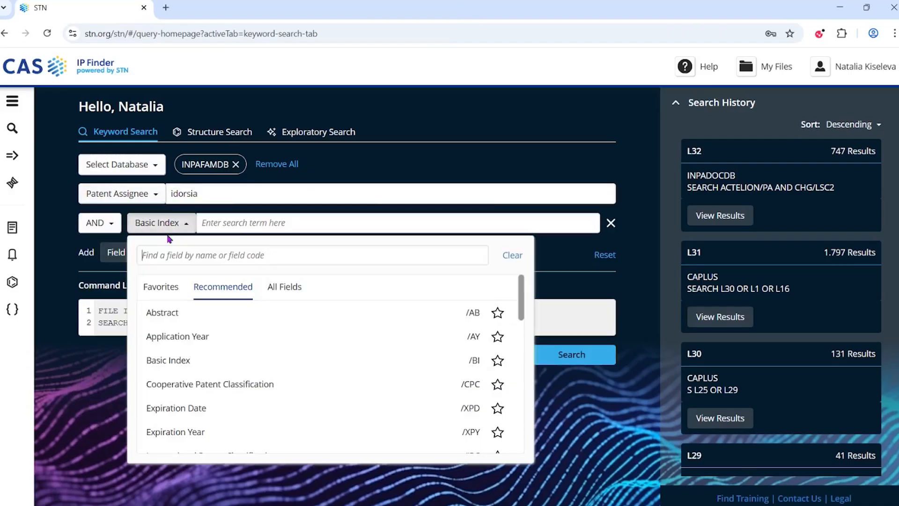
text(uo)
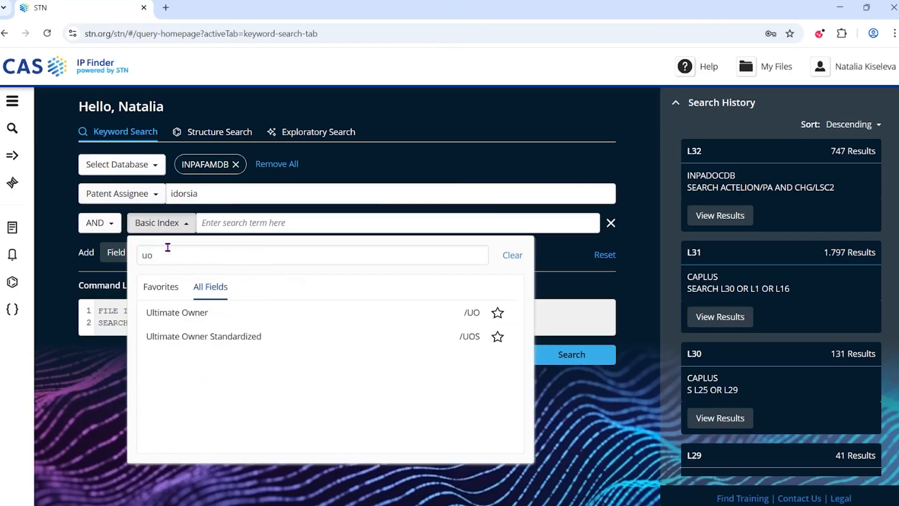
click(177, 318)
click(235, 222)
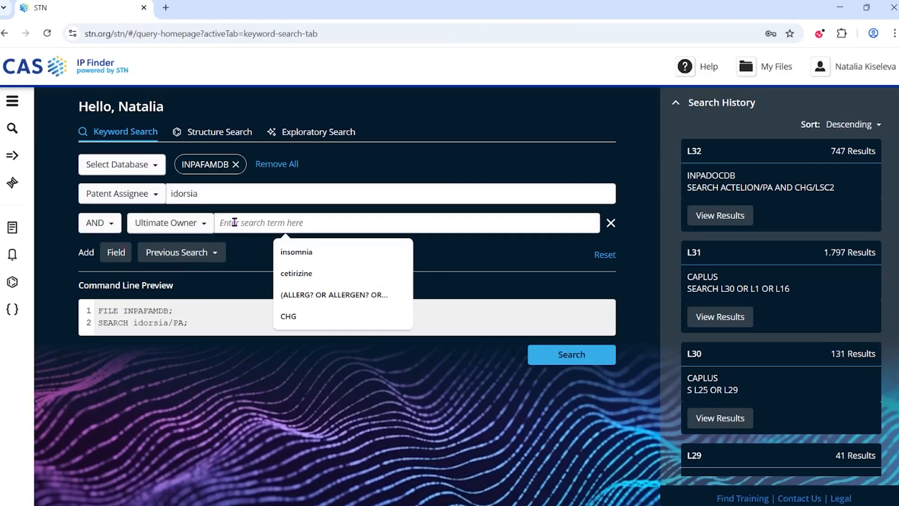
text(idoesia)
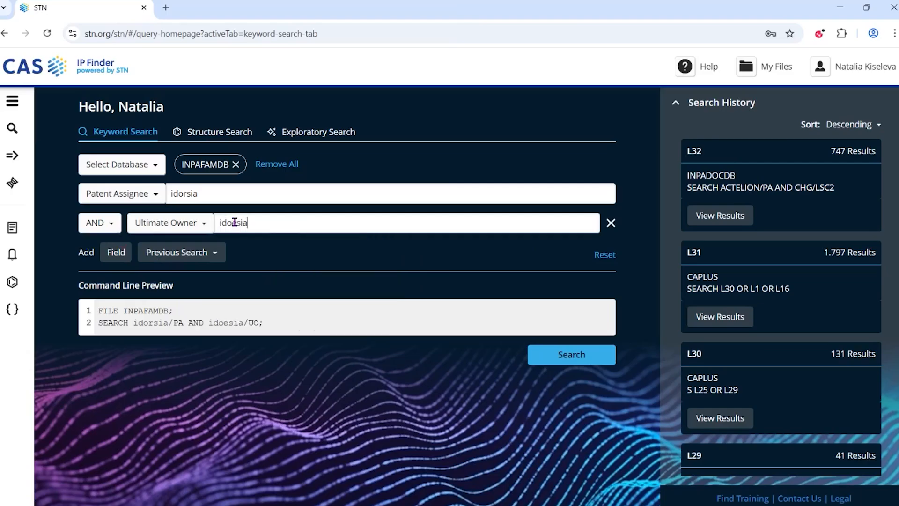
click(232, 222)
key(Delete)
text(r)
click(106, 224)
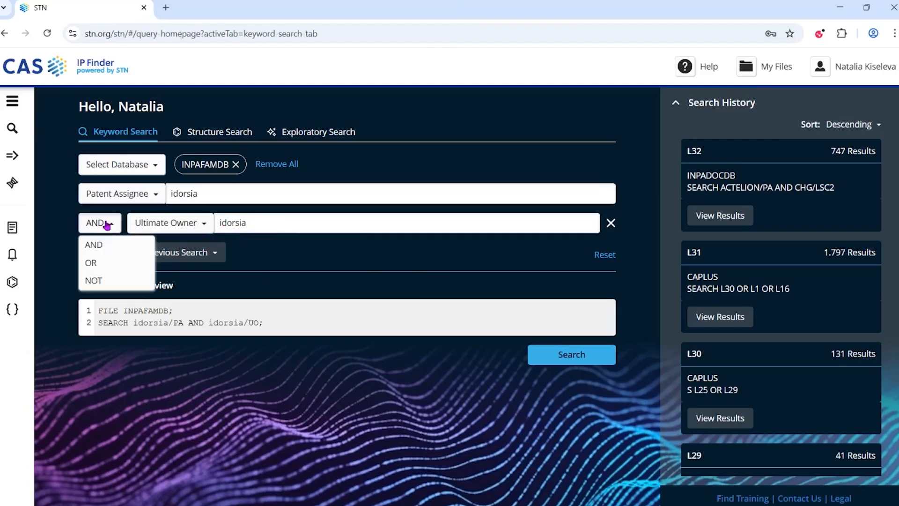
click(95, 266)
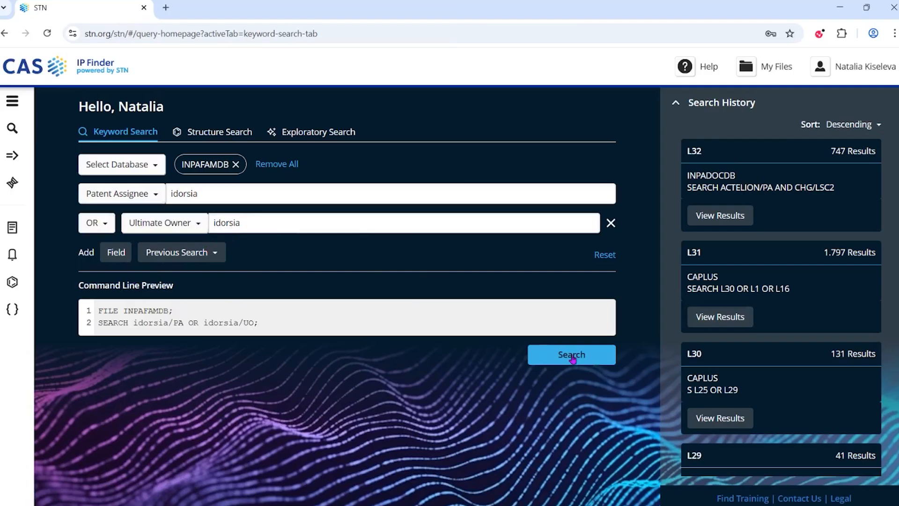
Step: Add a third search field and group the Patent Assignee and Ultimate Owner fields, joined with OR inside the group
click(113, 254)
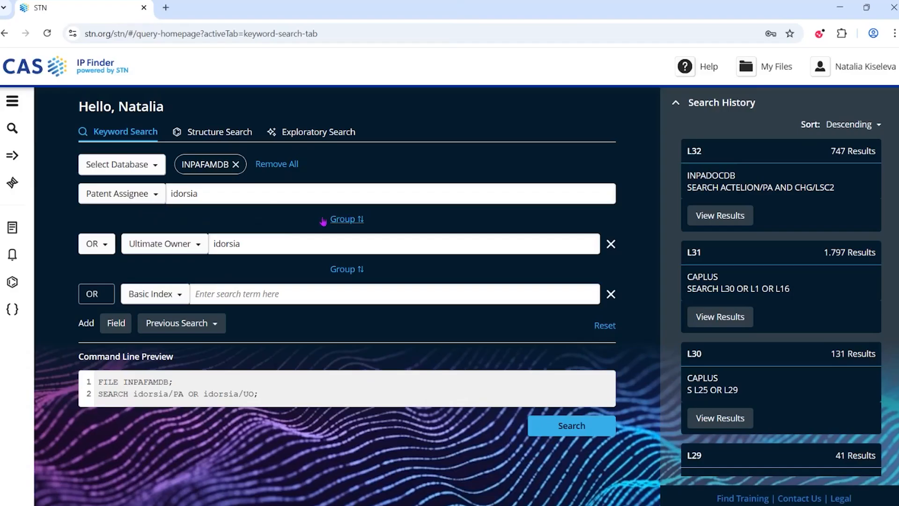
click(357, 219)
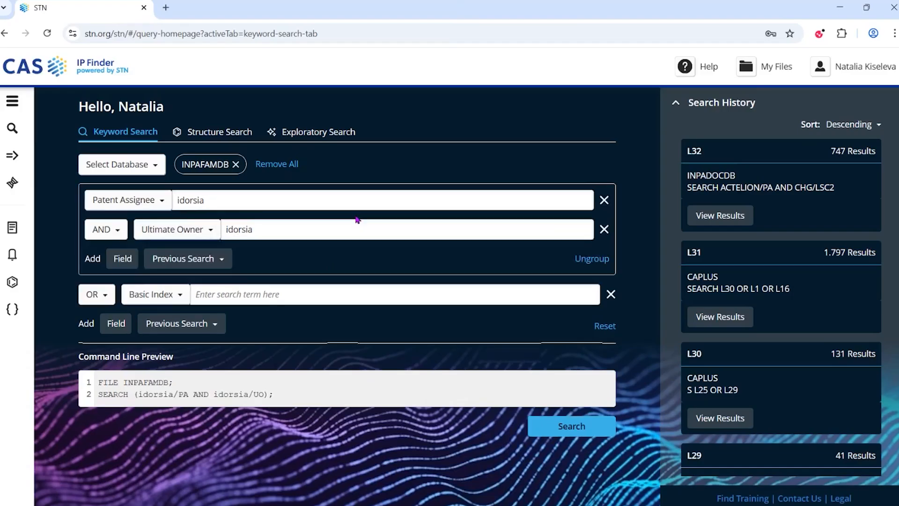
click(106, 230)
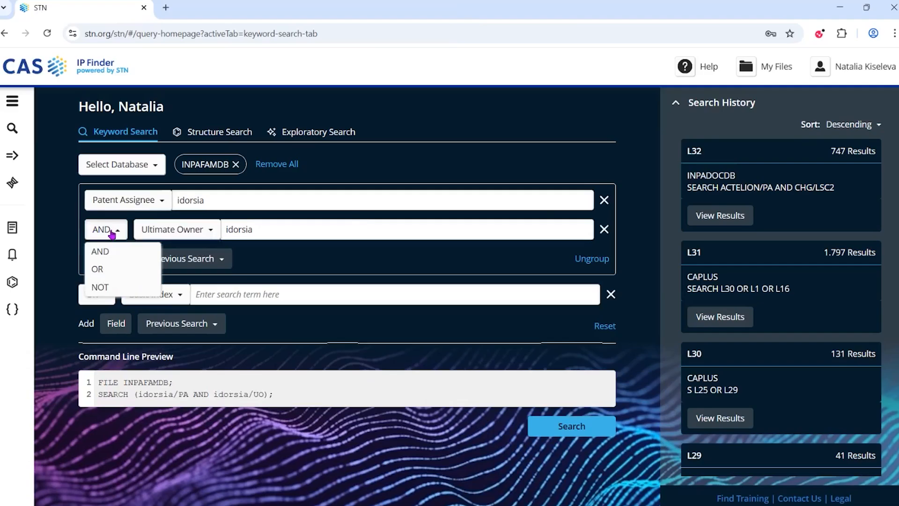
click(113, 277)
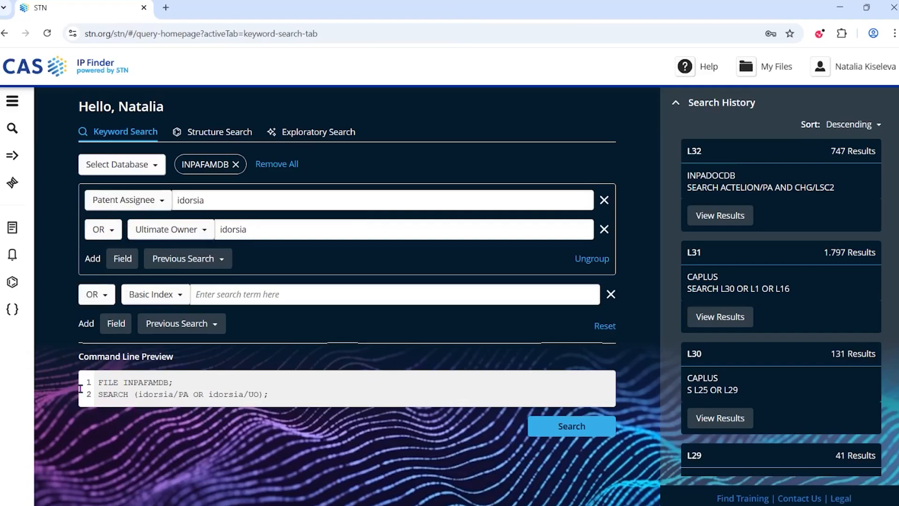
Step: Join the third field to the group with AND and set it to Priority Year, First (/PRYF)
click(107, 300)
click(94, 316)
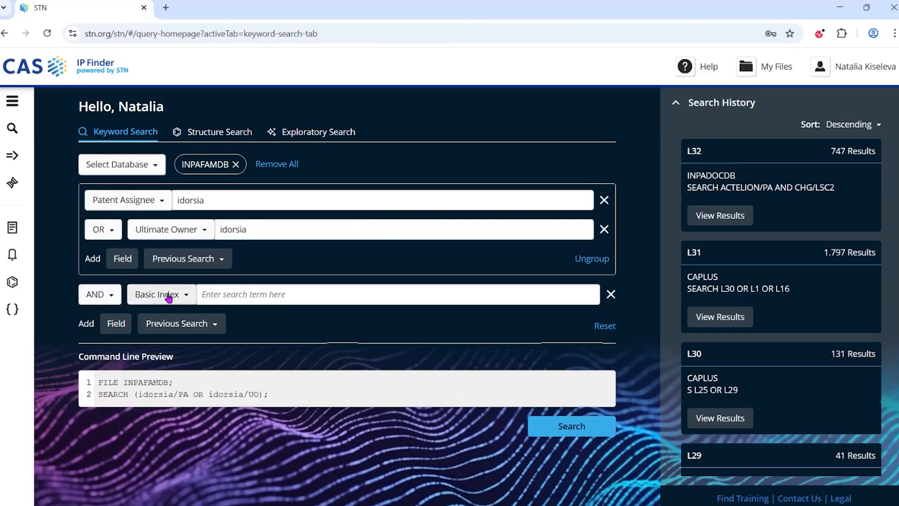
click(169, 298)
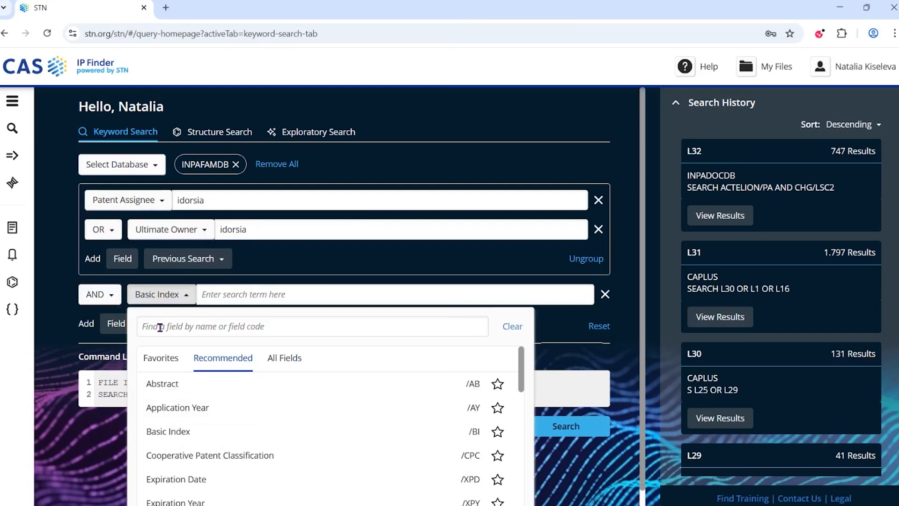
text(pryf)
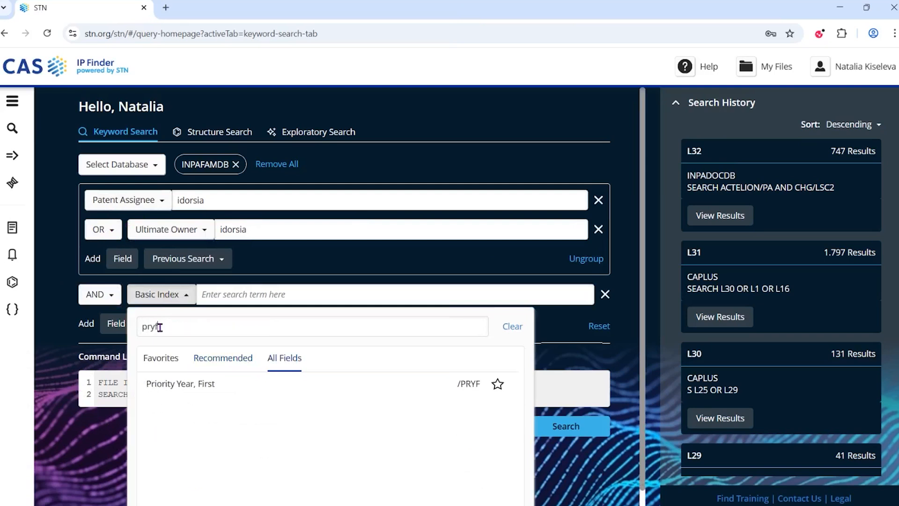
click(163, 385)
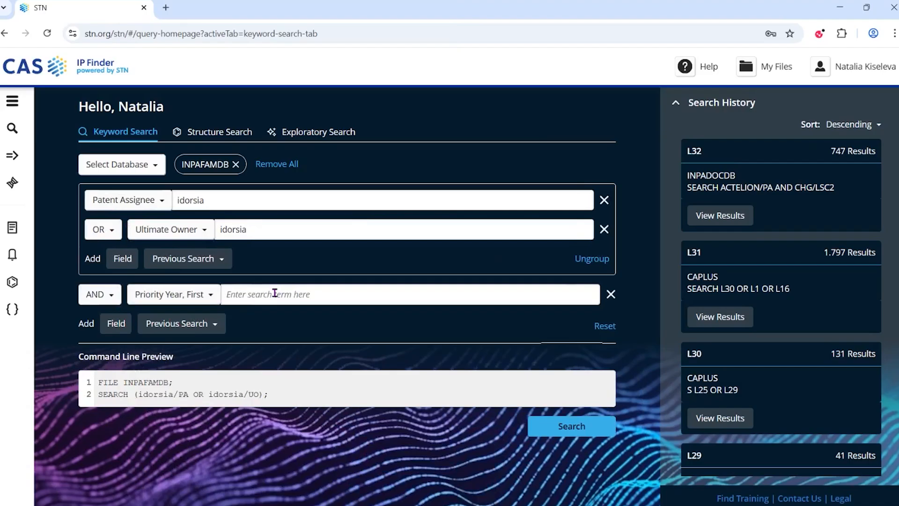
Step: Limit the first priority year to 2018-2026 and run the Idorsia search in INPAFAMDB
text(201)
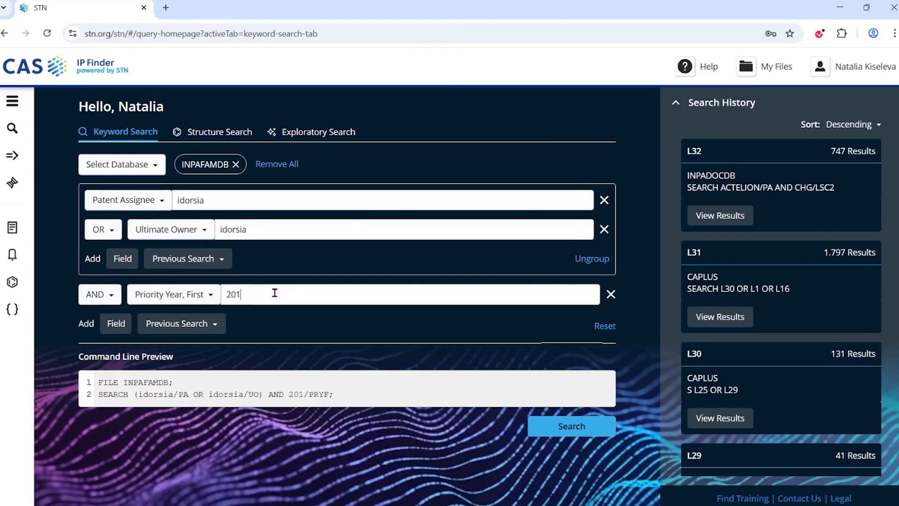
text(8-2026)
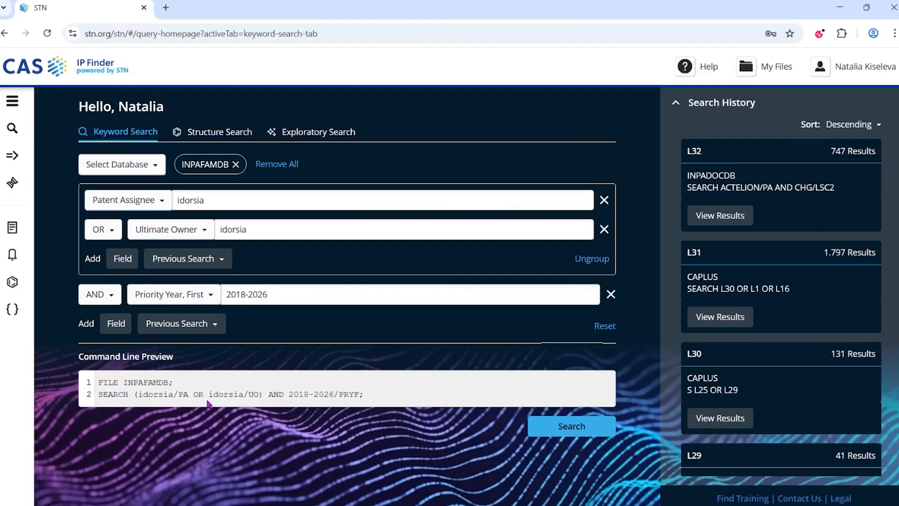
click(576, 430)
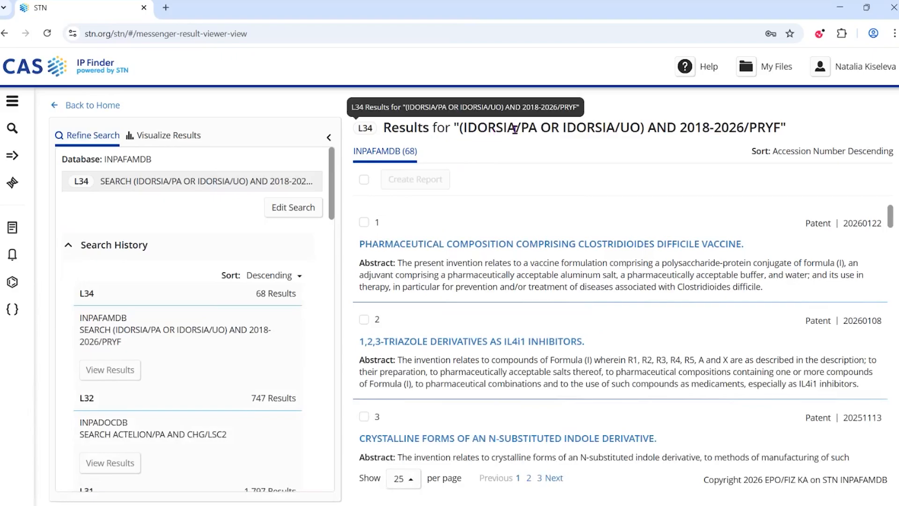
Step: Start a custom heat map of the search results with Patent Country on the horizontal axis, including all results
click(163, 136)
click(107, 185)
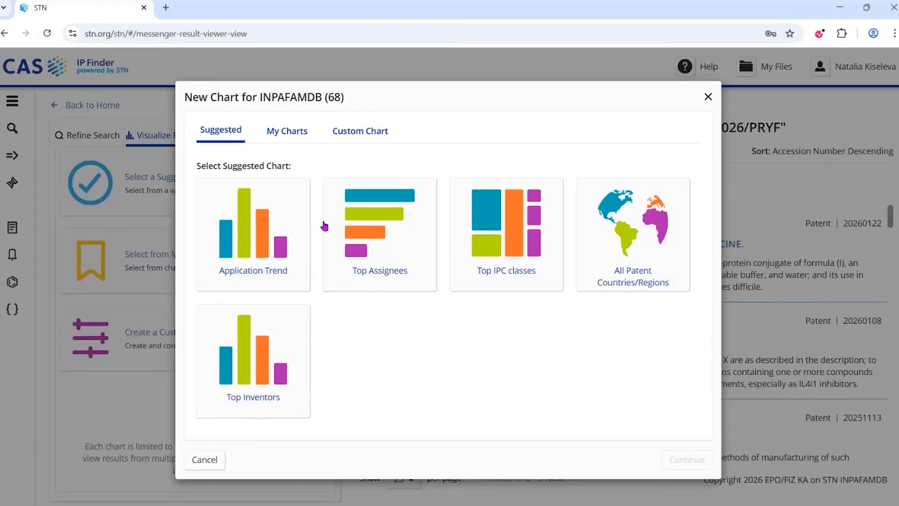
click(349, 134)
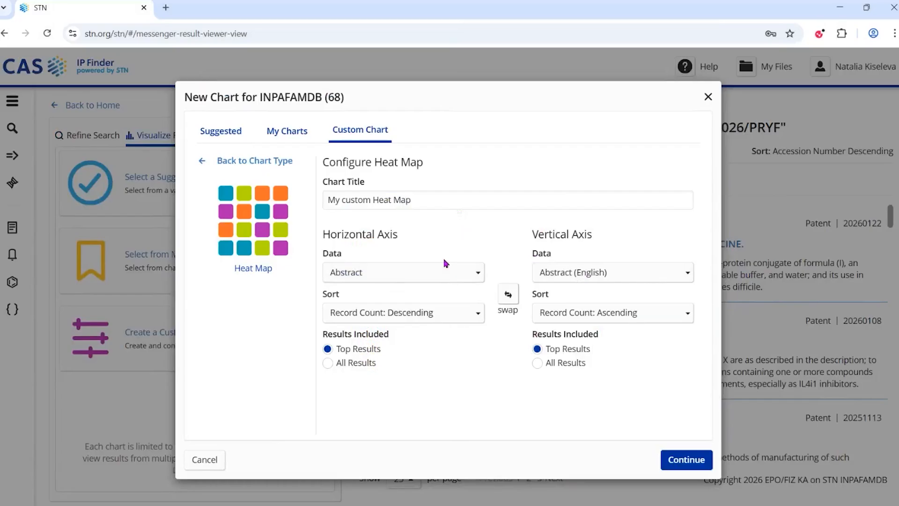
click(414, 278)
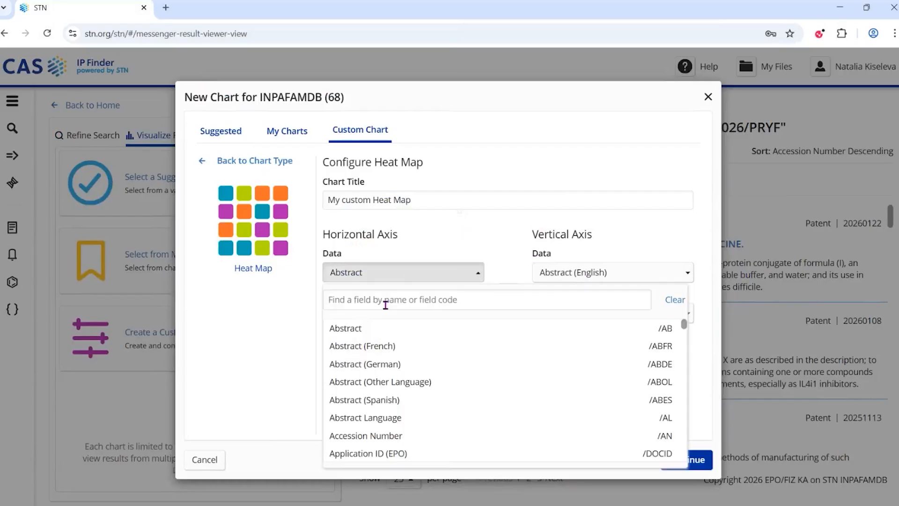
text(patent c)
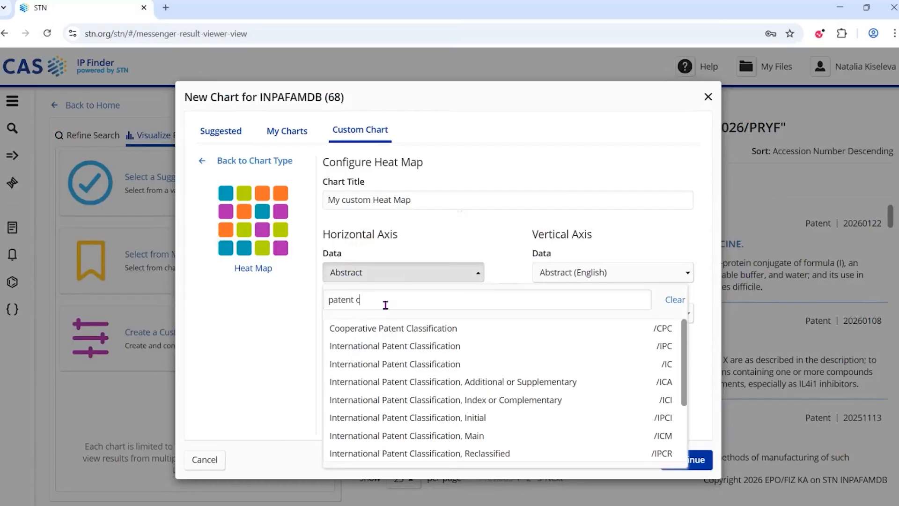
text(o)
click(373, 329)
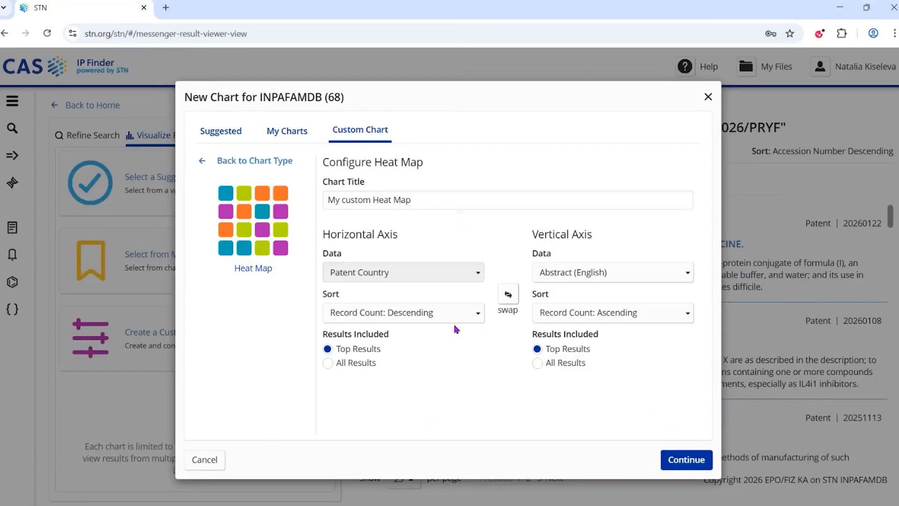
click(332, 366)
Step: Set the vertical axis to Priority Year, First (/PRYF), sorted A-Z, and generate the heat map
click(577, 277)
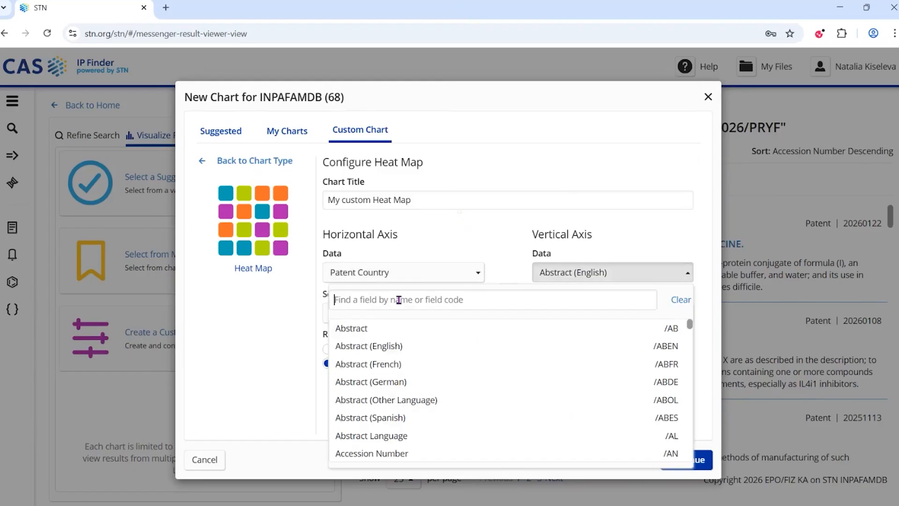
text(pr)
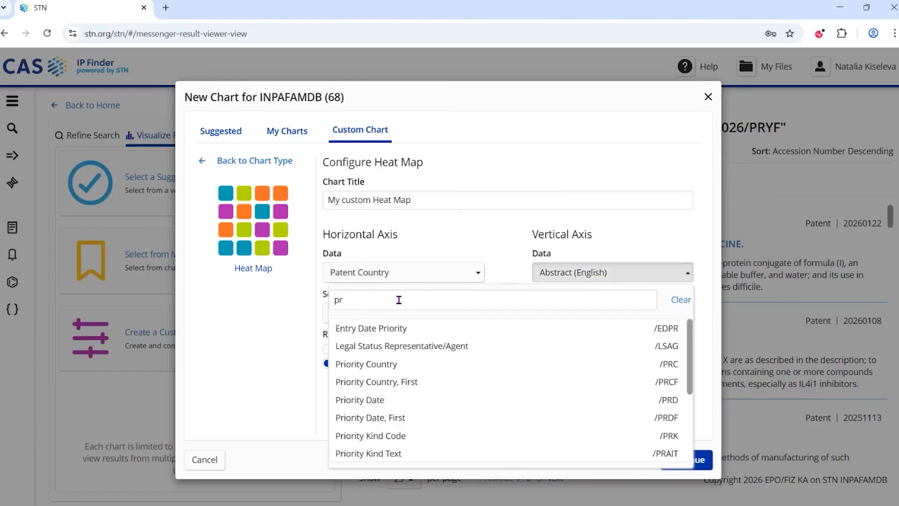
text(yf)
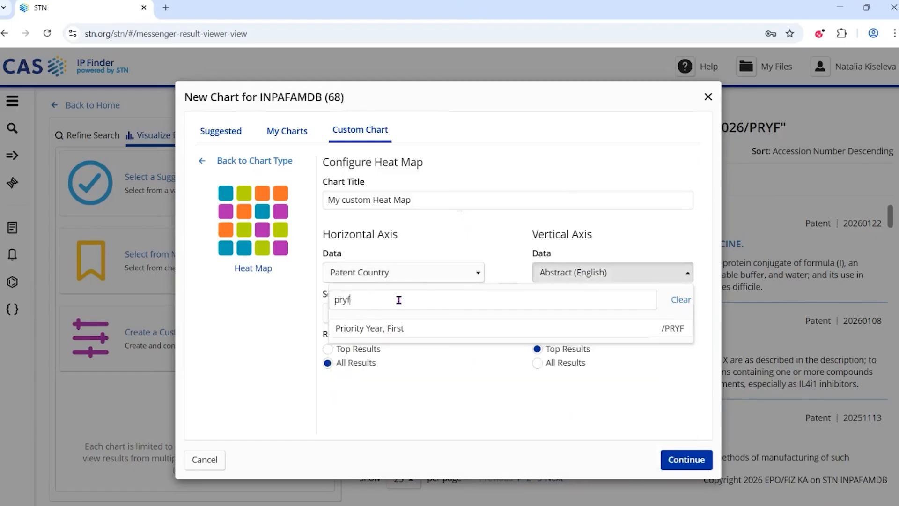
click(384, 329)
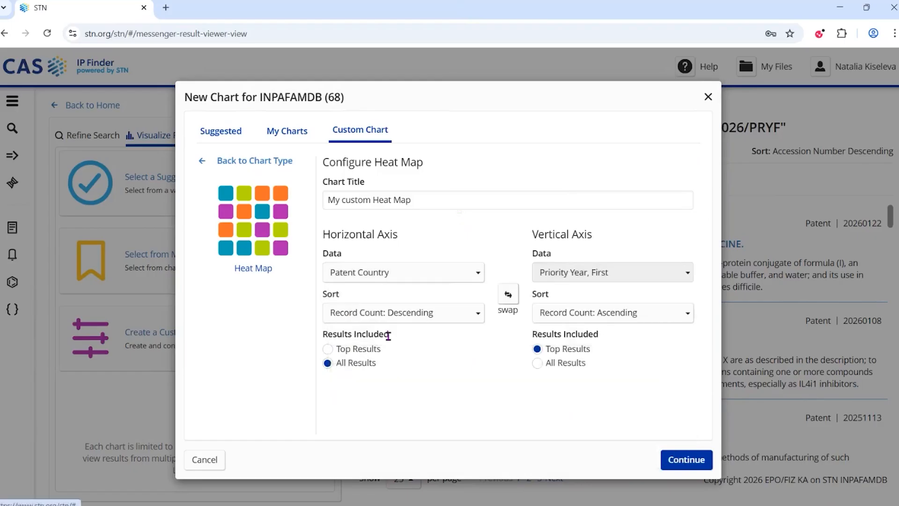
click(620, 315)
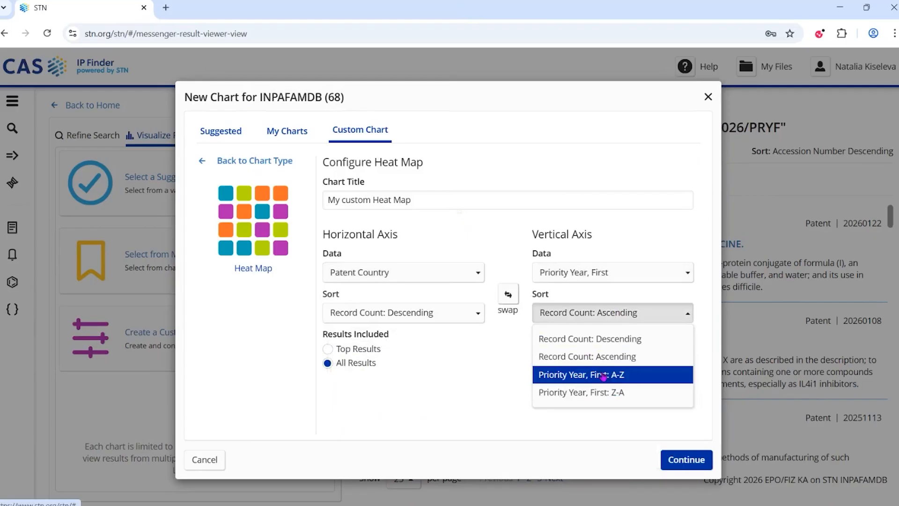
click(581, 377)
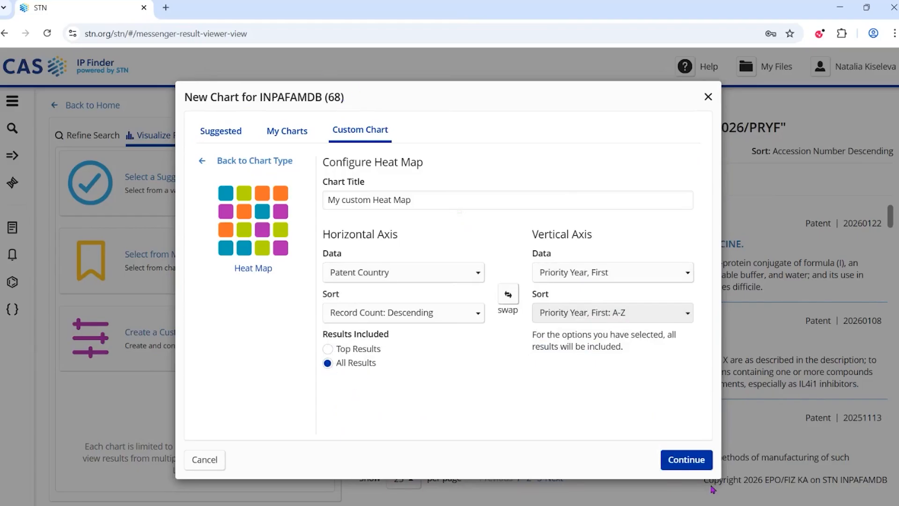
click(699, 460)
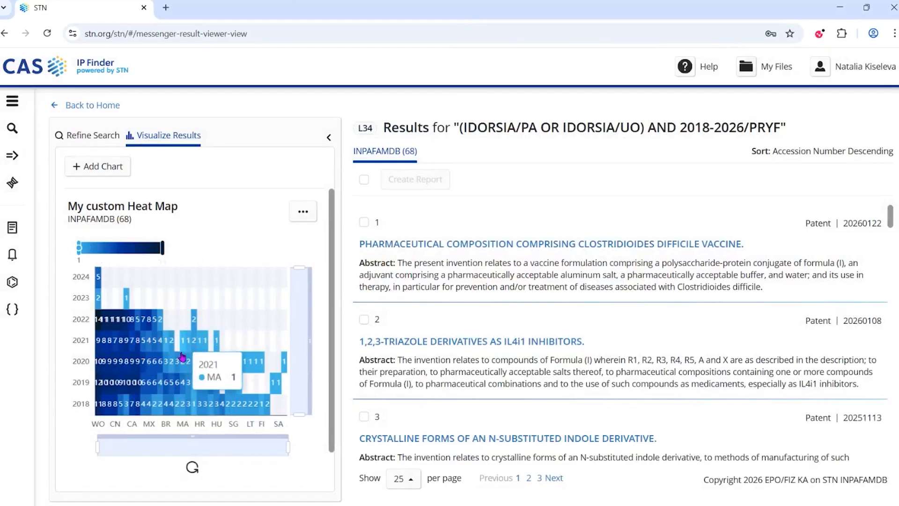
Step: Narrow the heat map's displayed patent country range to WO through CL
drag(288, 445, 191, 442)
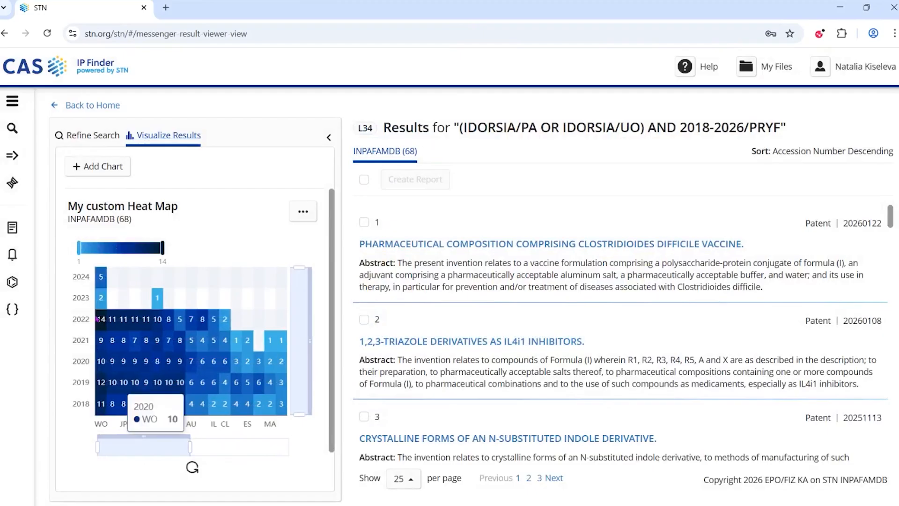
mouse_move(109, 322)
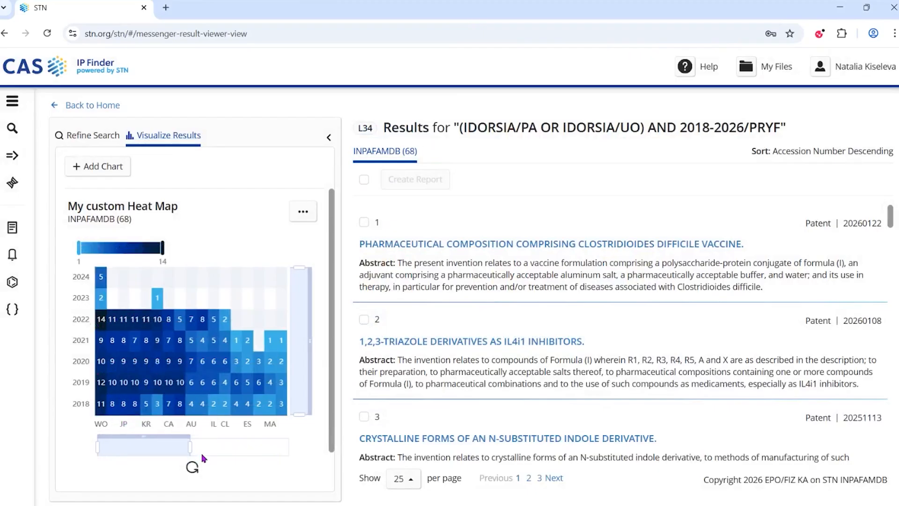
drag(206, 446, 158, 450)
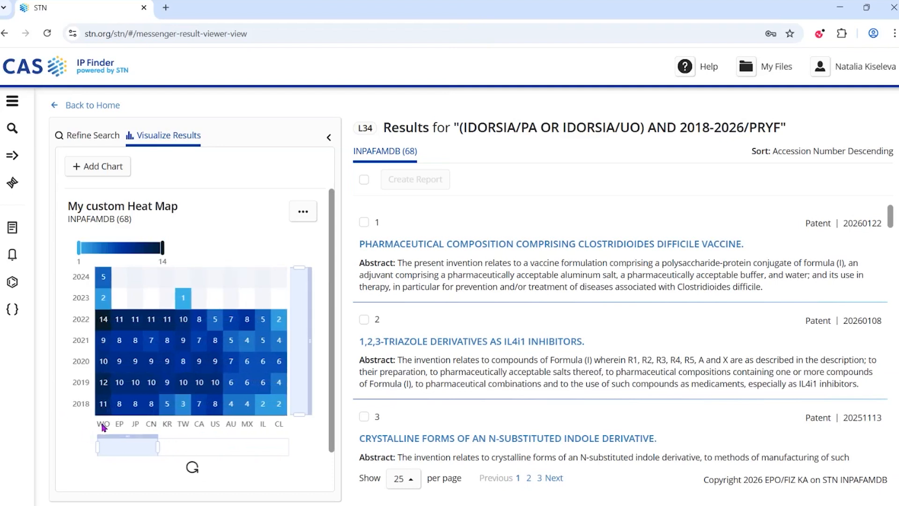